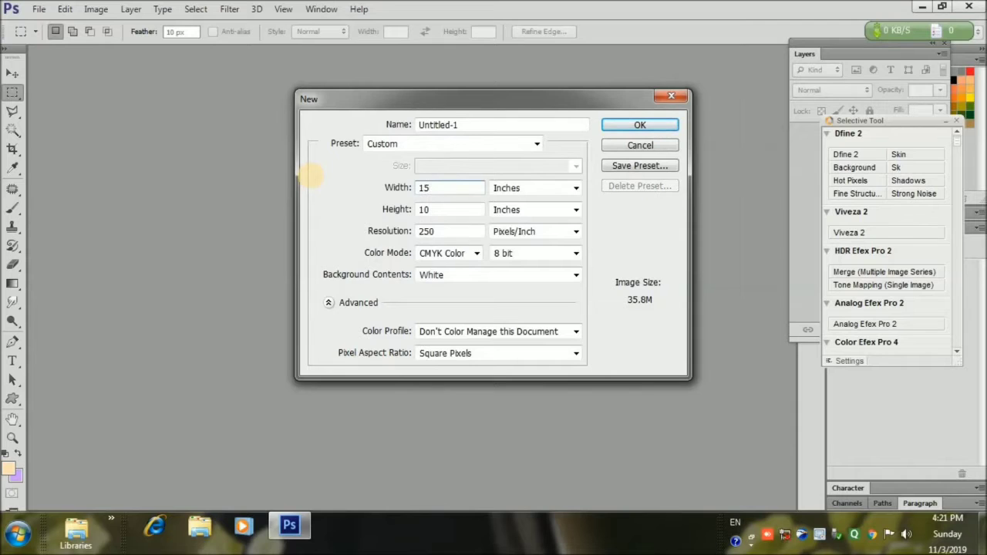
Step: Set the new 15 x 10 inch document's resolution to 300 pixels/inch and color mode to RGB Color, and create it
type("300")
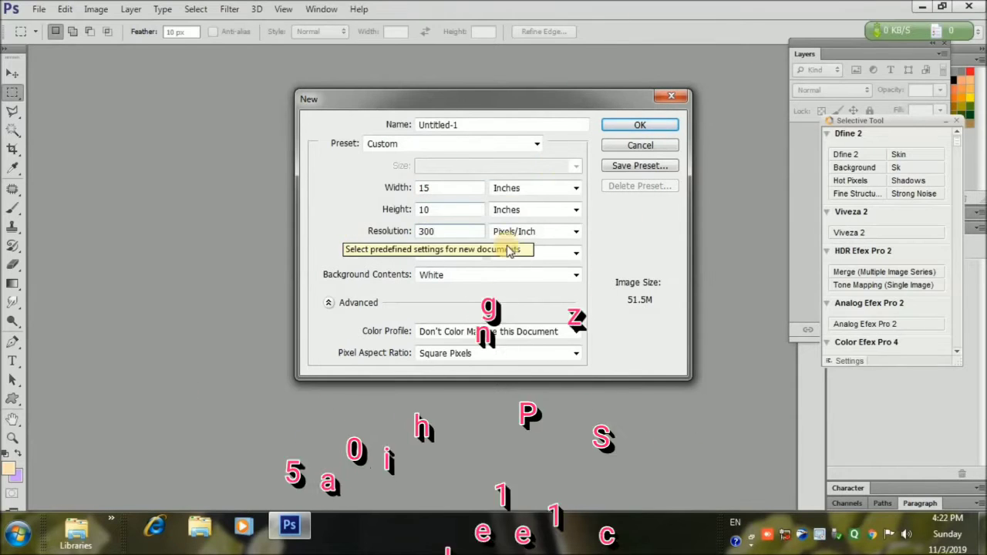
left_click(476, 252)
left_click(443, 291)
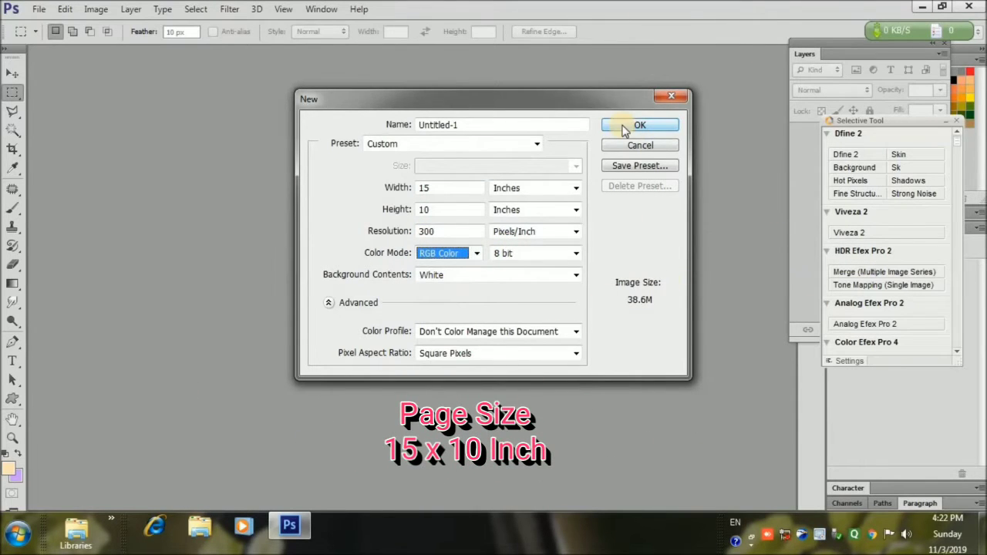
left_click(625, 126)
Step: Open the forest-2560x1440 autumn wallpaper JPEG from the Photo Tools folder on the desktop, limiting the file list to JPEG
left_click(37, 8)
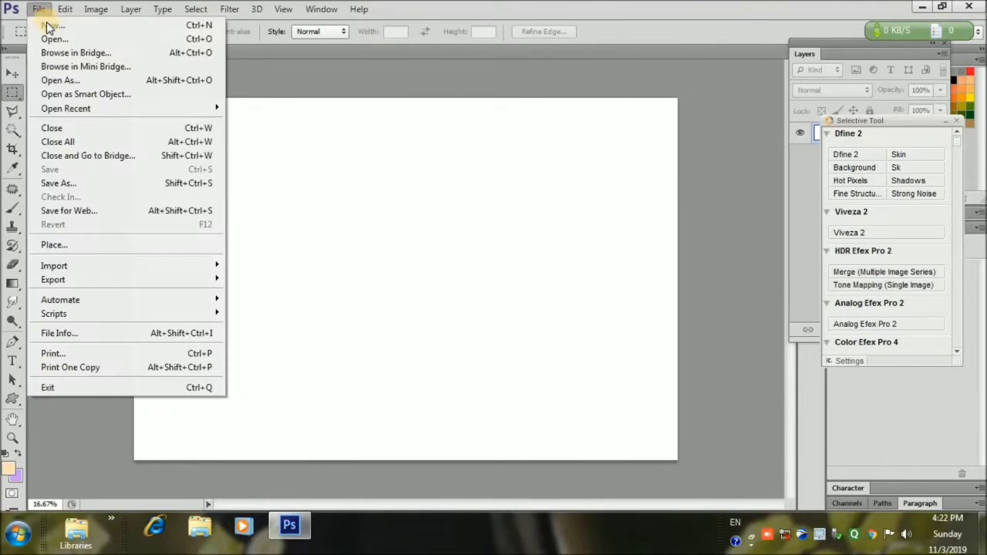
left_click(50, 39)
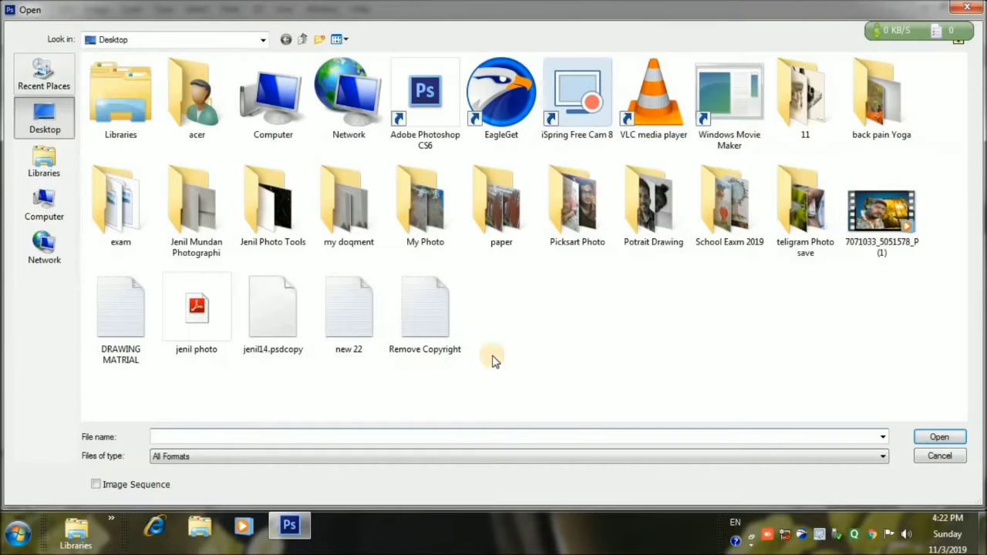
double_click(255, 213)
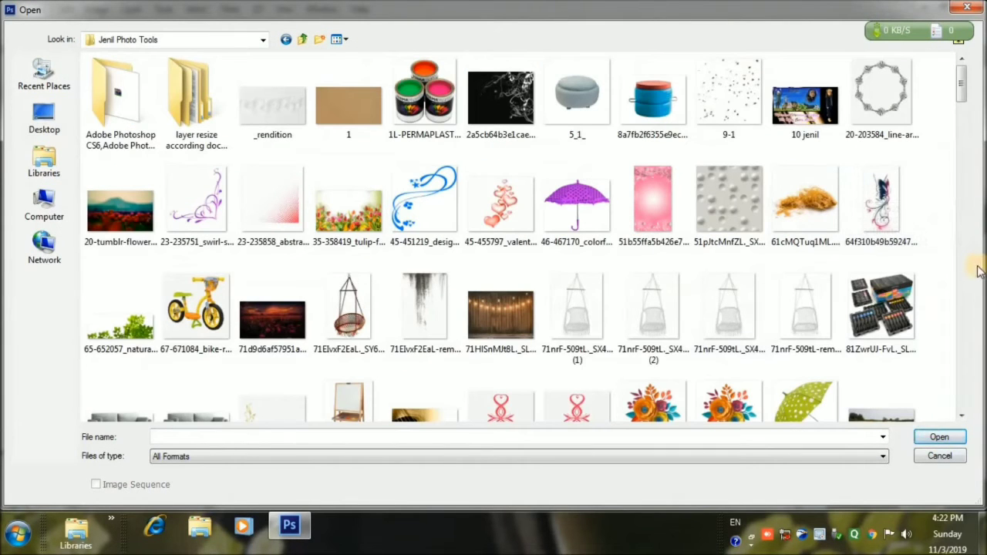
left_click_drag(960, 91, 953, 121)
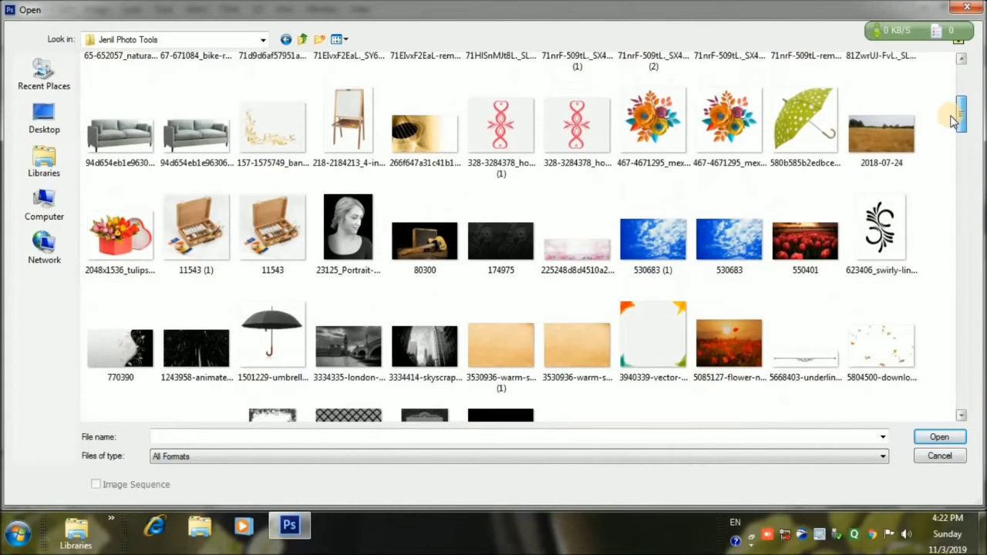
left_click(788, 456)
left_click(205, 256)
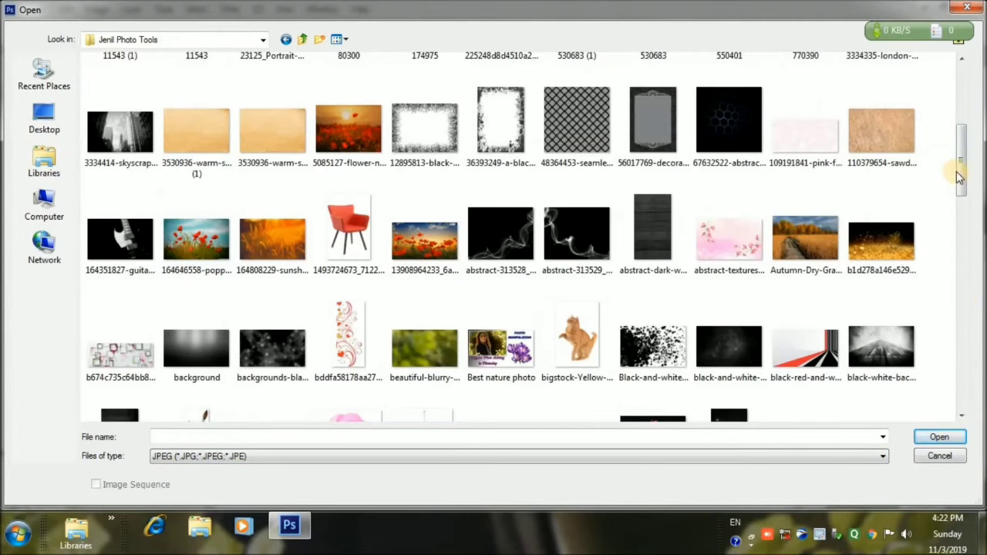
left_click_drag(961, 179, 951, 209)
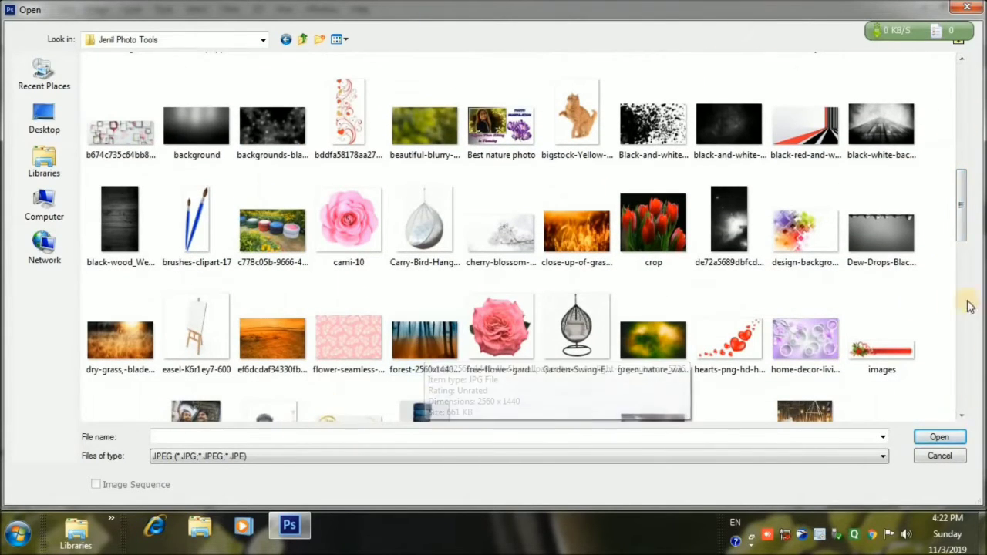
left_click(420, 347)
left_click(928, 438)
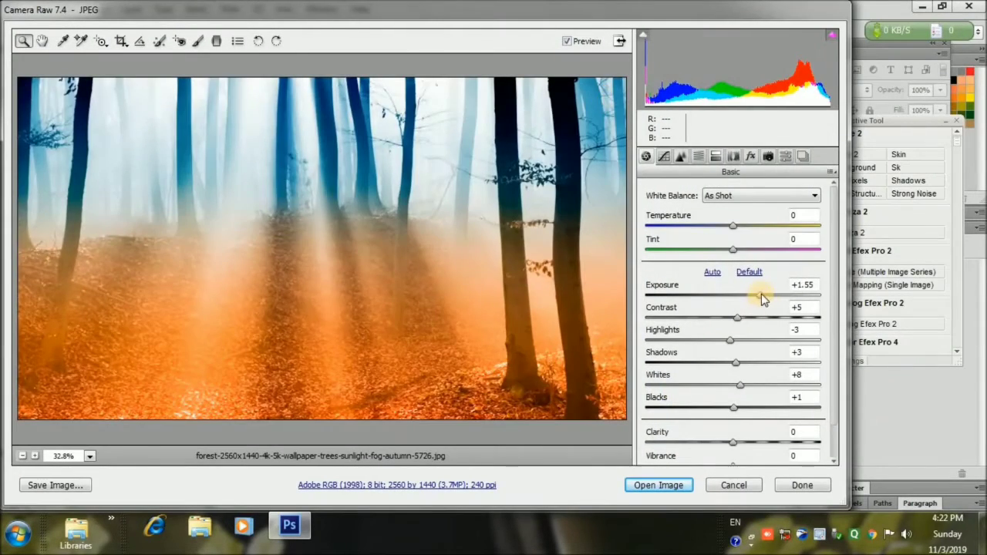
Step: In Camera Raw, set Exposure to -0.85, Contrast +42, Highlights -3, Whites +82, Blacks +20 and Clarity +23
left_click_drag(762, 298, 723, 298)
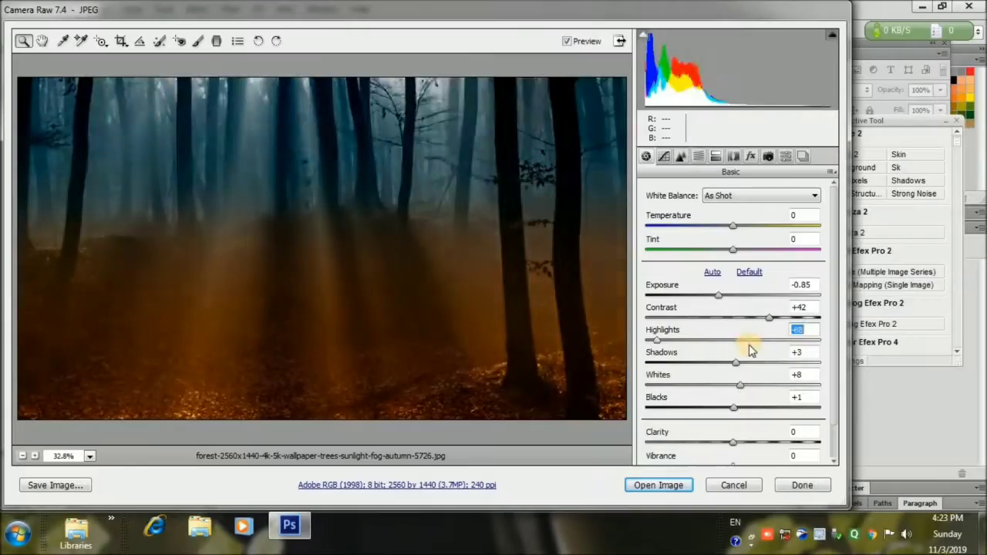
left_click_drag(750, 345, 730, 344)
left_click_drag(740, 385, 806, 397)
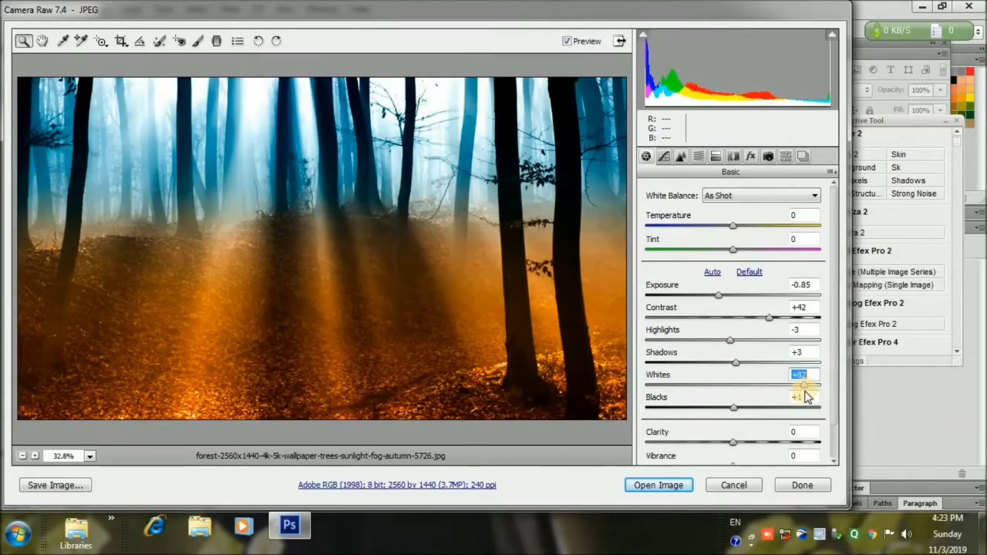
left_click_drag(734, 408, 750, 409)
left_click_drag(732, 443, 752, 443)
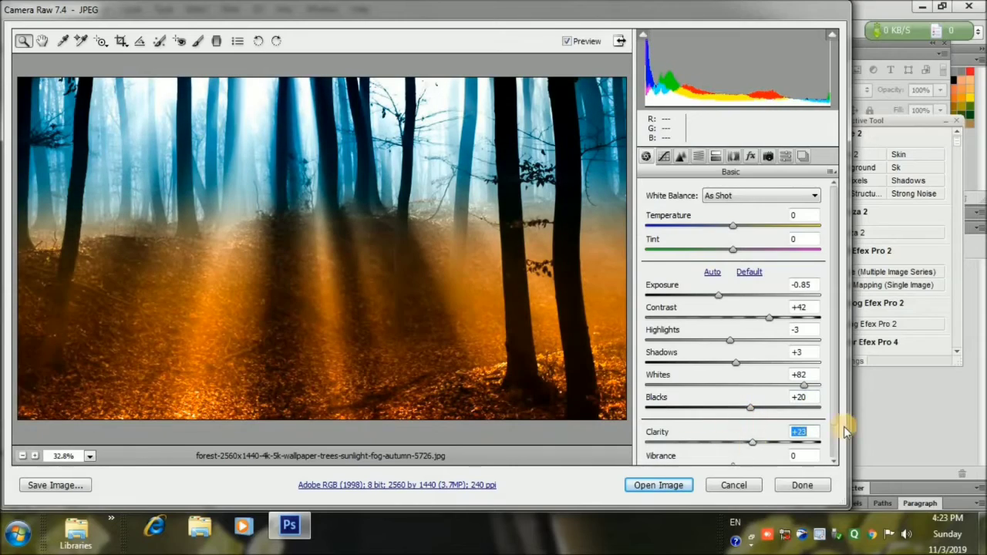
Step: Set Whites to +73 and Saturation to +14, and open the adjusted forest image
left_click(799, 375)
type("73")
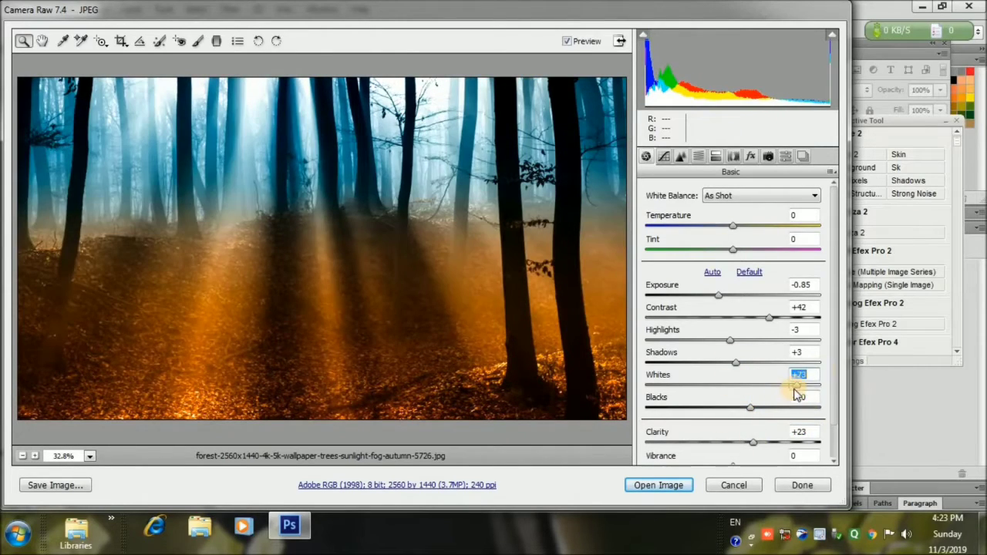
scroll(733, 456, "down", 1)
left_click_drag(732, 456, 755, 470)
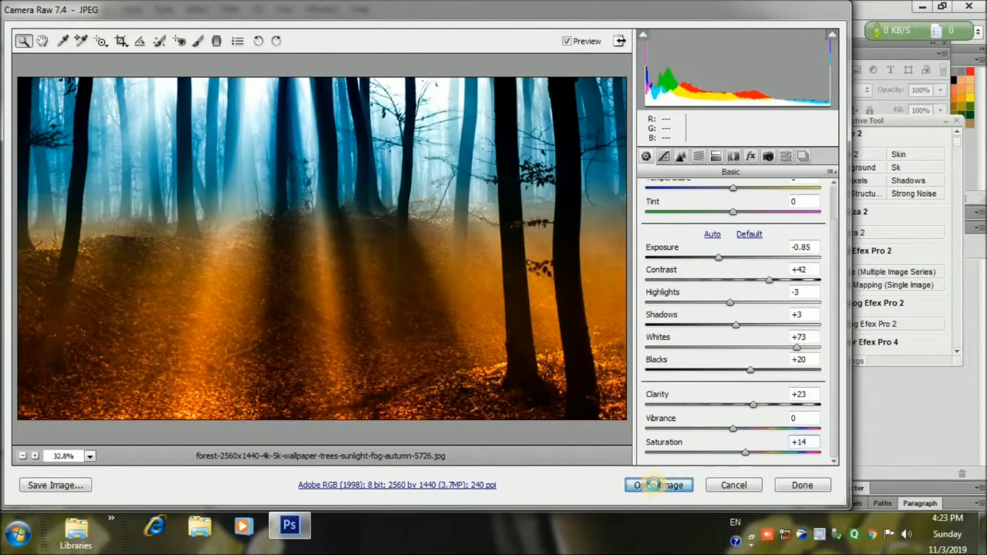
left_click(653, 484)
Step: Copy the forest image into the Untitled-1 document and scale it to about 217% so it covers the whole canvas
left_click(563, 297)
left_click_drag(558, 298, 242, 277)
key("ctrl+t")
left_click_drag(560, 366, 716, 452)
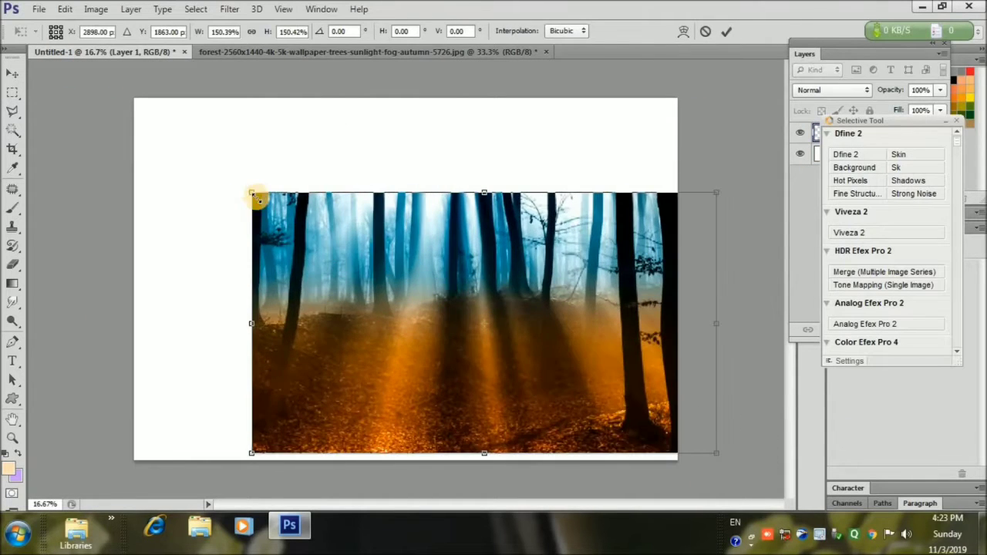
left_click_drag(251, 192, 72, 91)
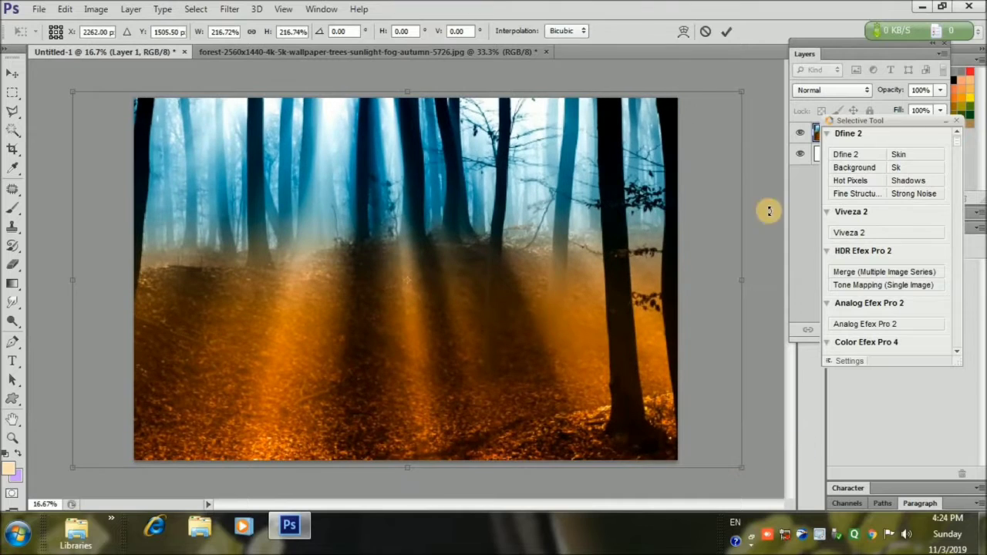
left_click(723, 31)
left_click(11, 149)
key("Escape")
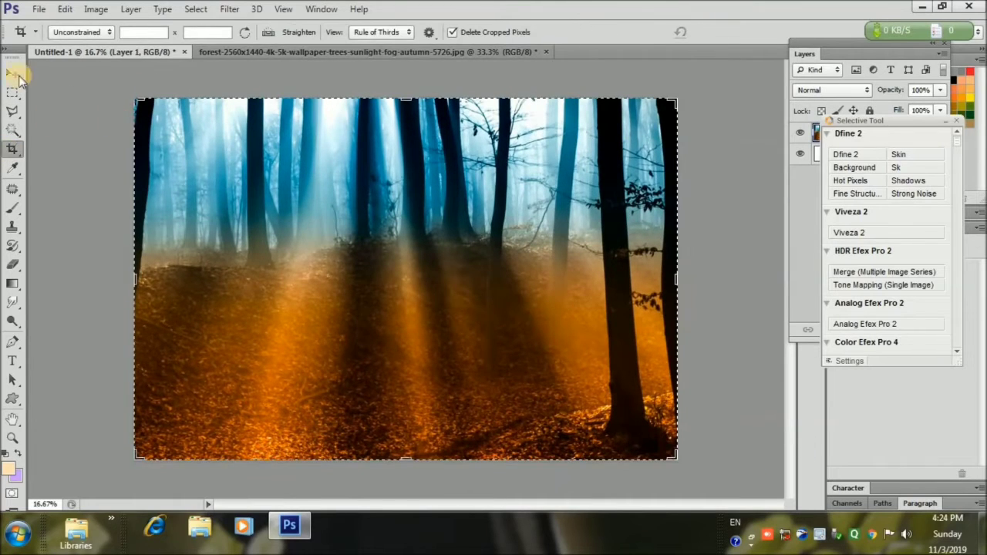
left_click(12, 73)
Step: Apply a Gaussian Blur with a 20.9 pixel radius to the forest layer
left_click(229, 9)
left_click(394, 192)
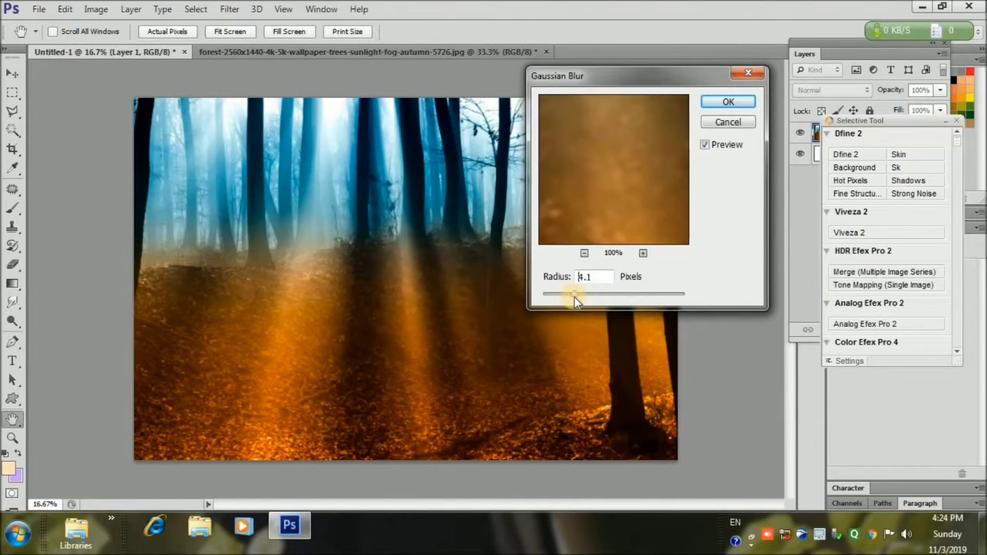
left_click_drag(584, 301, 606, 292)
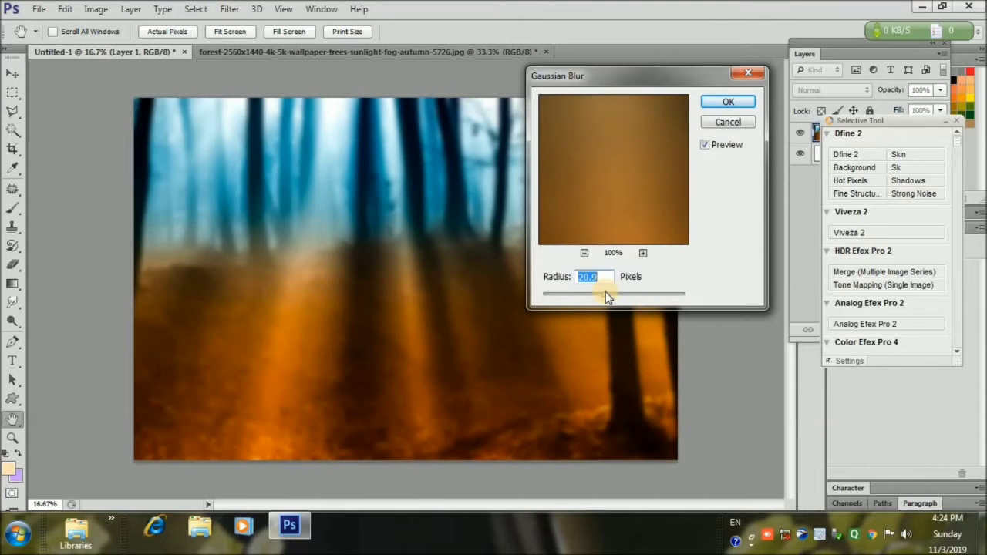
left_click(720, 106)
Step: Copy the sharp forest image in as a second layer and scale it to about 186% by 181%, aligned with the canvas's lower edge
left_click(241, 52)
left_click_drag(341, 260, 385, 293)
key("ctrl+t")
left_click_drag(561, 217, 676, 281)
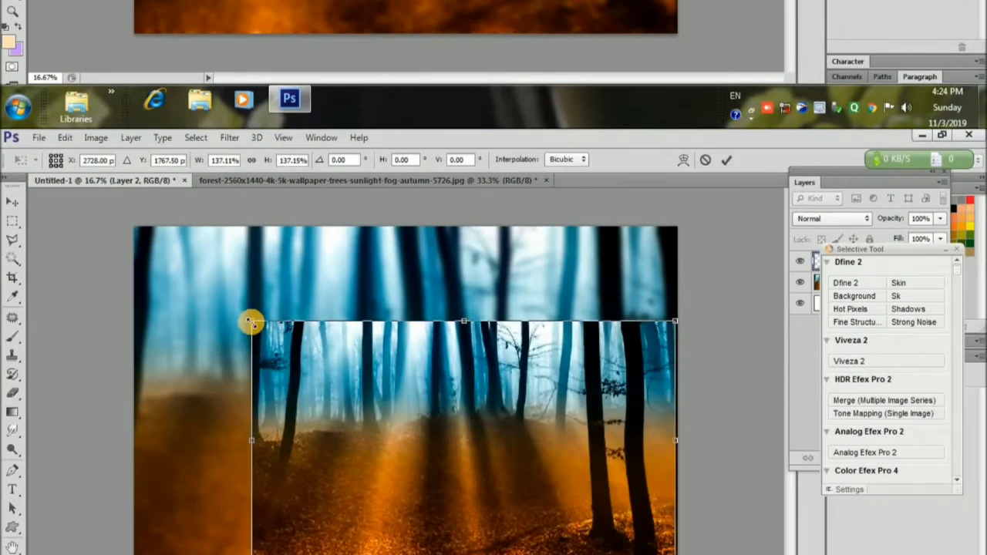
left_click_drag(252, 43, 115, 522)
left_click_drag(677, 273, 689, 273)
left_click_drag(504, 337, 506, 366)
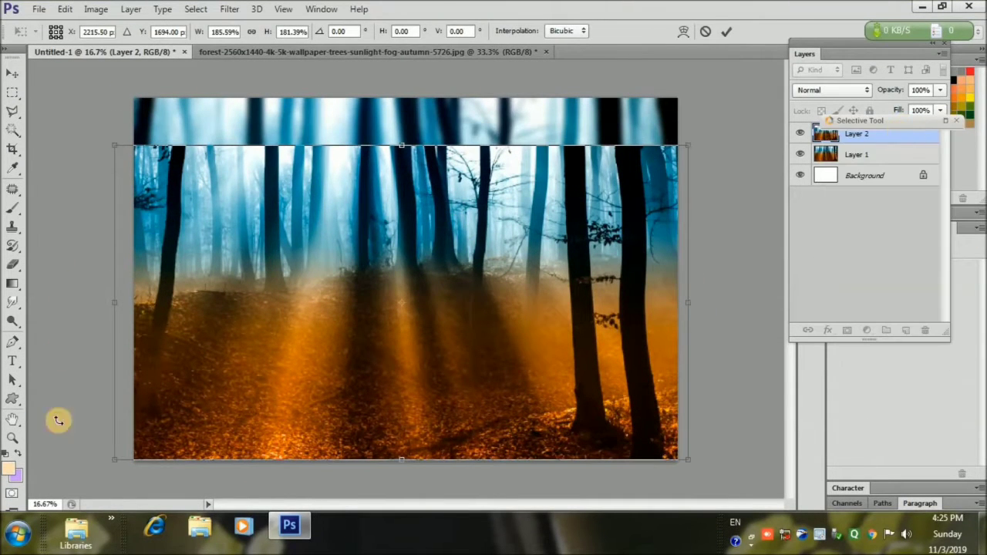
left_click(726, 31)
Step: Add a layer mask to Layer 2 and fade its upper part into the blurred layer with a black-to-transparent linear gradient
left_click(846, 330)
left_click(12, 283)
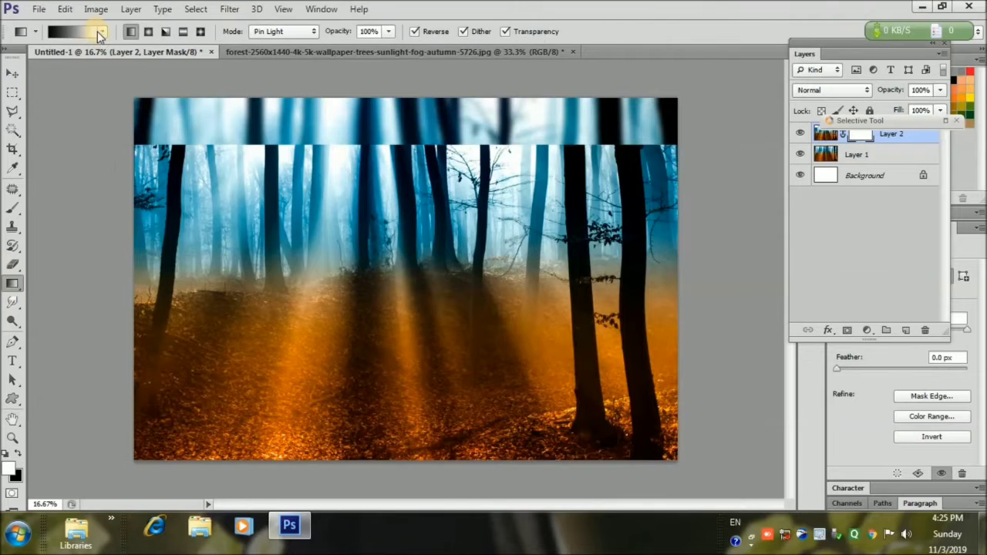
left_click(102, 32)
left_click(394, 393)
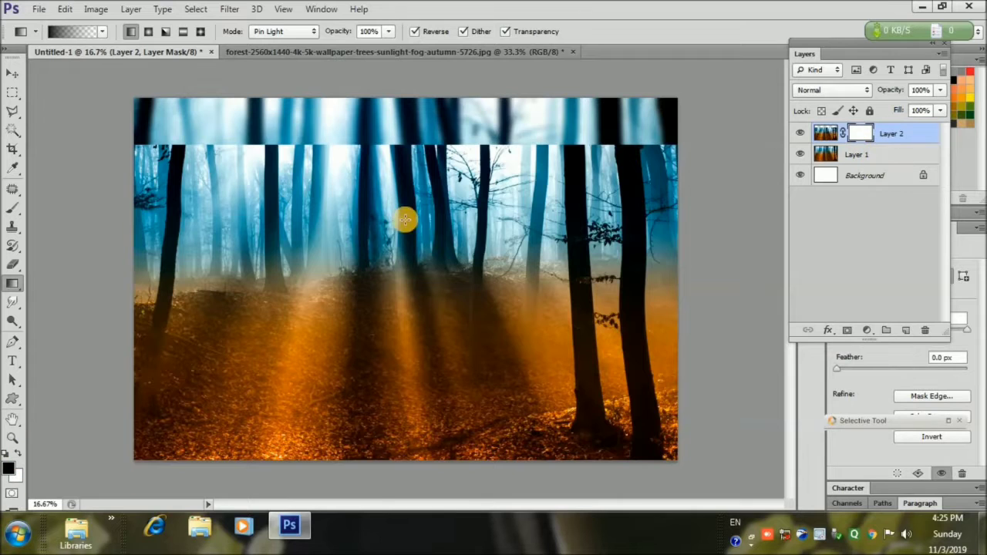
mouse_move(425, 116)
left_mouse_down()
mouse_move(421, 315)
mouse_move(421, 110)
left_mouse_up()
left_click_drag(431, 359, 436, 129)
Step: Enlarge the masked Layer 2 past both sides and the lower edge of the canvas to line up its trees with the blurred layer
left_click(14, 75)
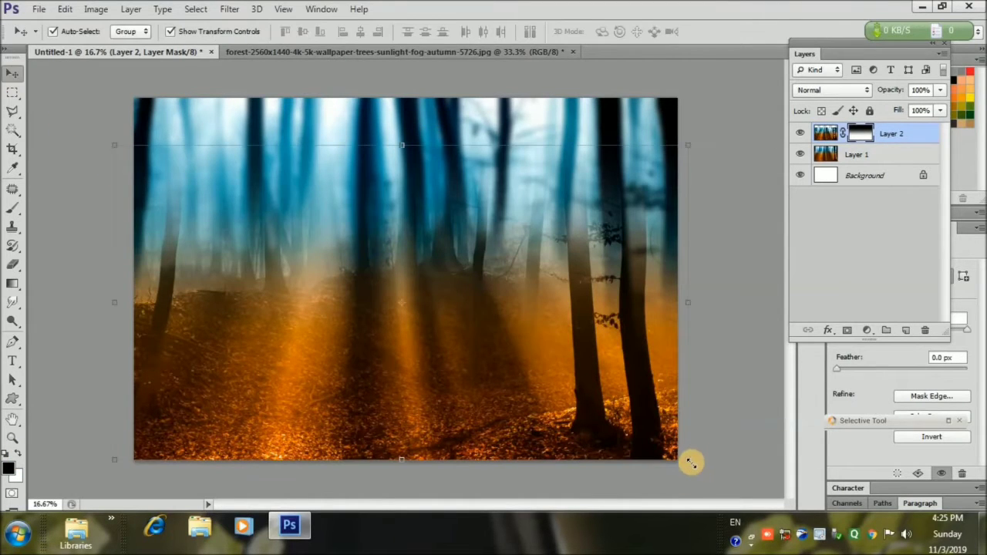
left_click_drag(685, 458, 723, 478)
left_click_drag(114, 313, 73, 312)
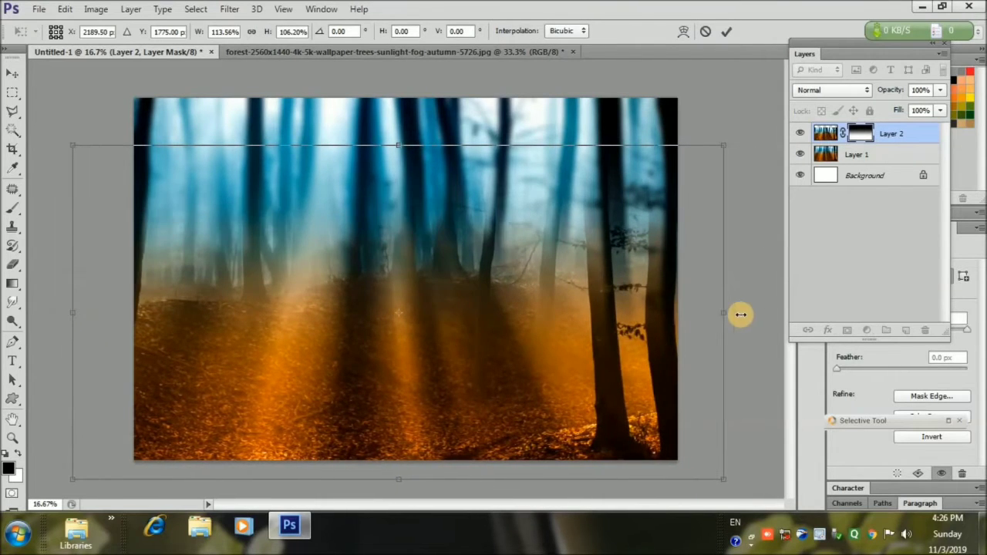
left_click_drag(740, 314, 758, 439)
key("Return")
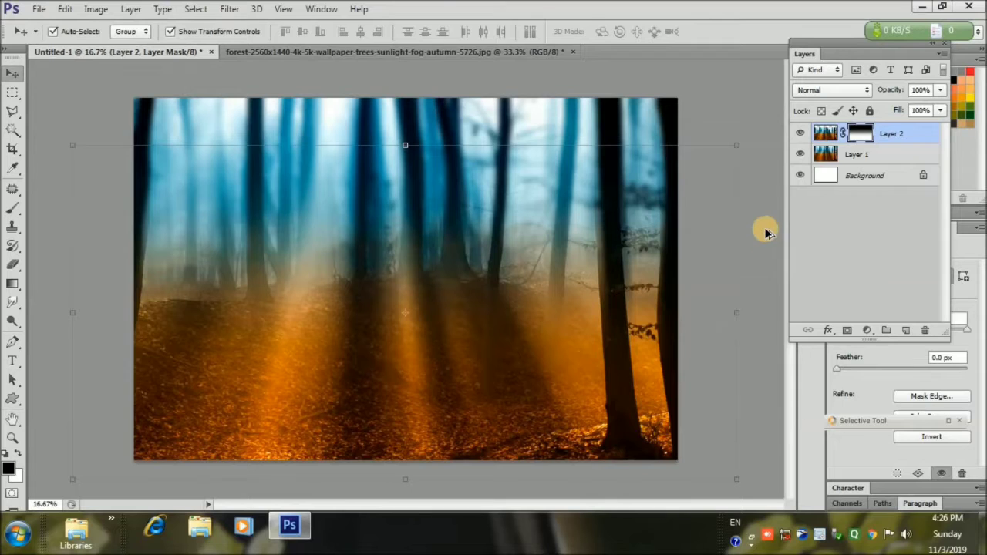
Step: Paste a merged copy as a new layer and add a Color Balance adjustment with midtones +21, -38 and -31
key("ctrl+v")
left_click(867, 330)
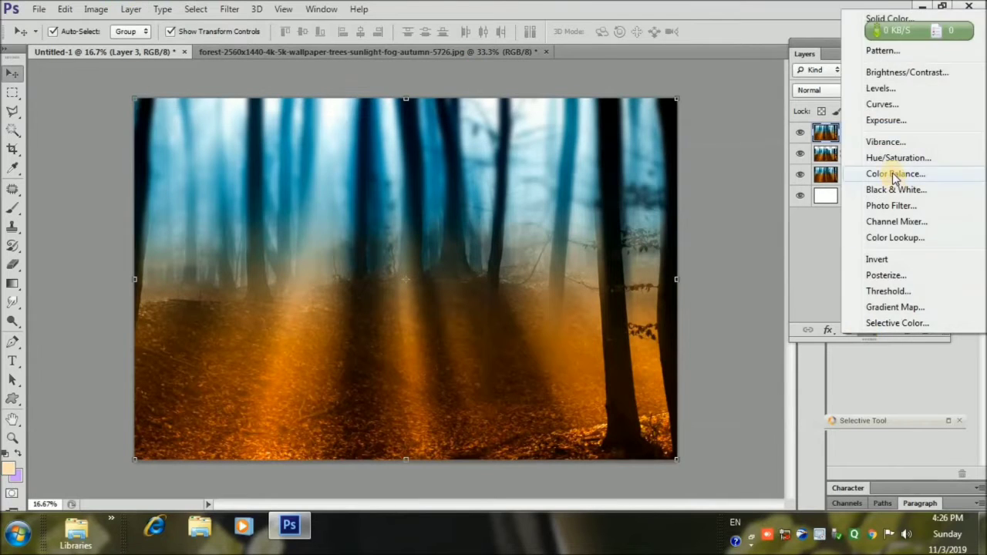
left_click(887, 175)
left_click_drag(912, 59, 783, 228)
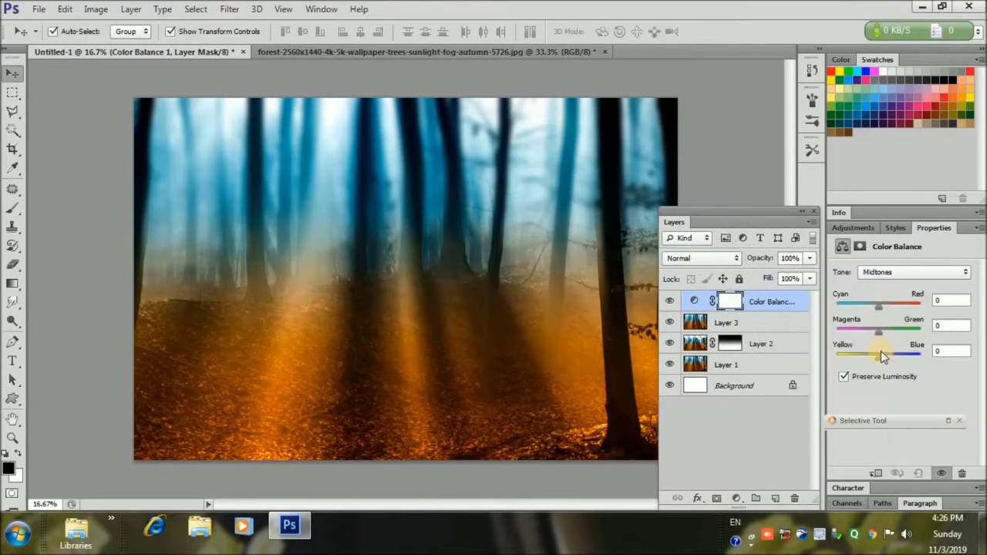
left_click_drag(879, 353, 865, 357)
left_click_drag(878, 306, 911, 311)
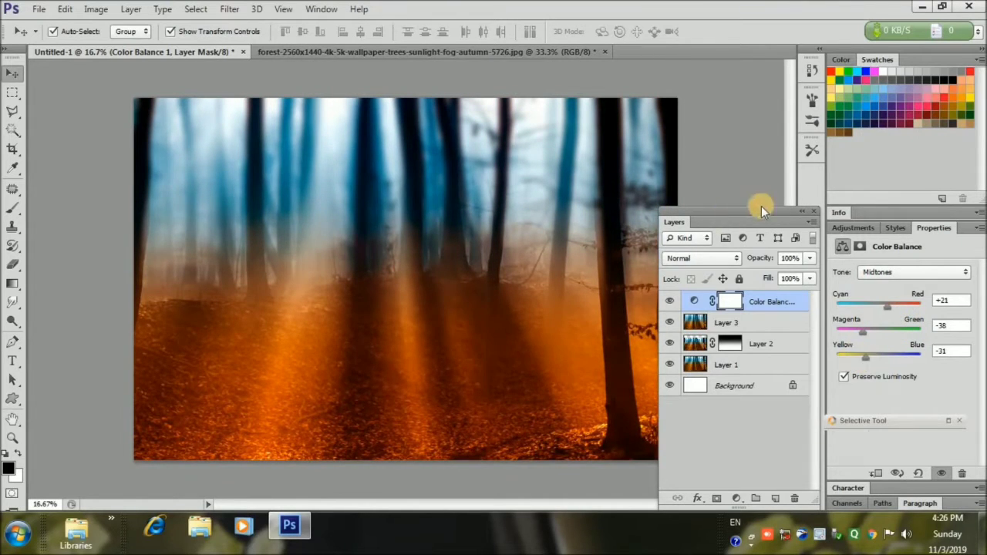
left_click_drag(761, 205, 860, 58)
Step: Apply a Gaussian Blur with a reduced radius to the Color Balance layer mask
left_click(229, 9)
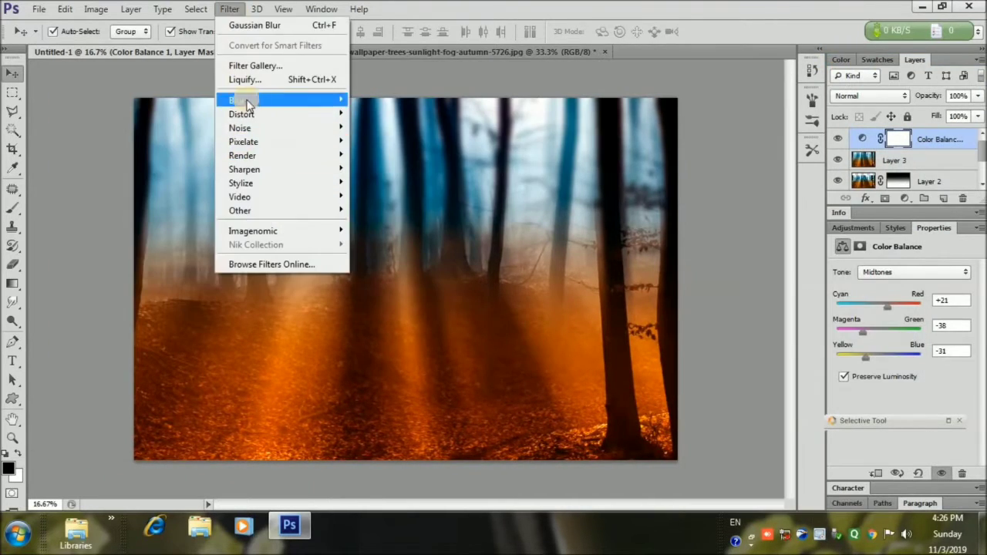
mouse_move(247, 100)
left_click(379, 146)
left_click(229, 9)
left_click(394, 187)
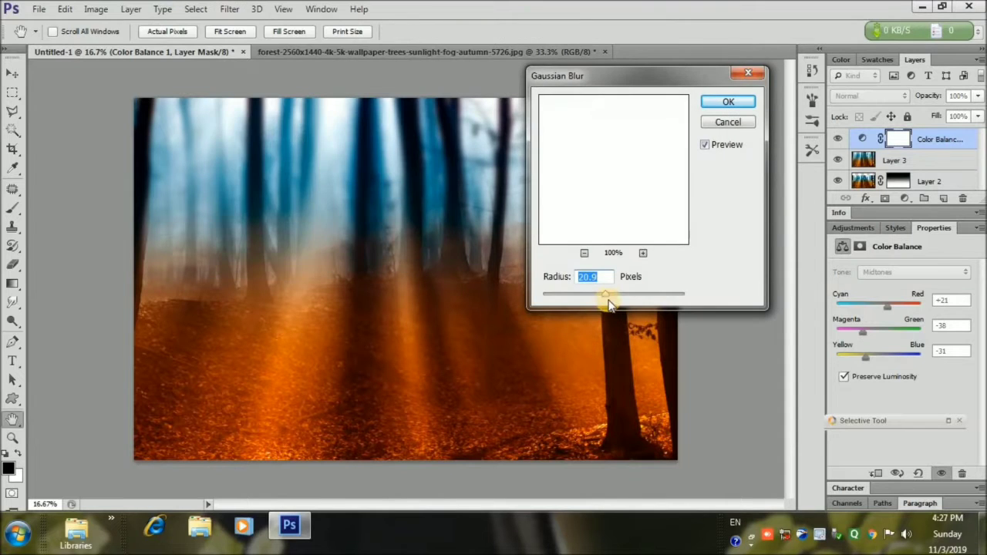
left_click_drag(609, 298, 581, 297)
left_click(727, 101)
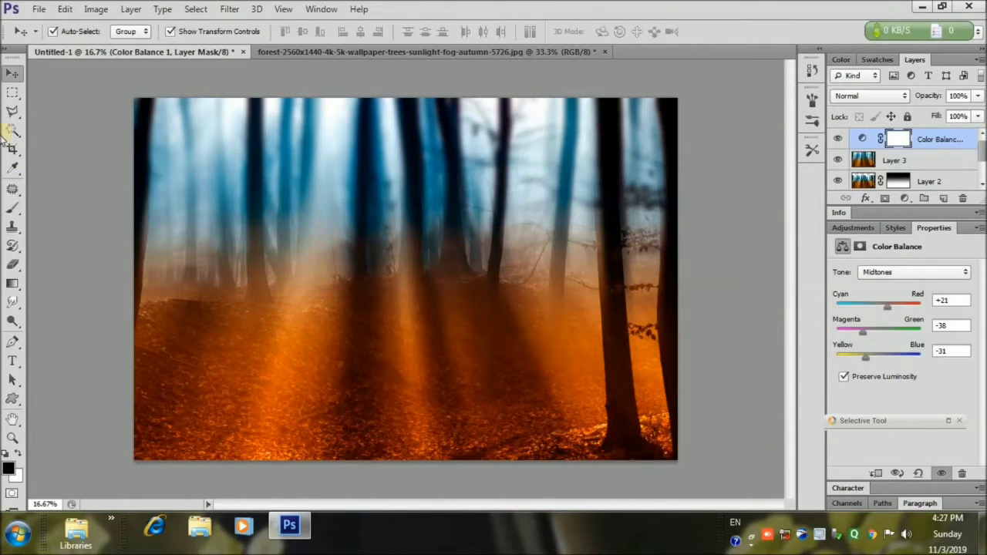
Step: Close the forest wallpaper document
left_click(540, 52)
left_click(605, 52)
left_click(496, 205)
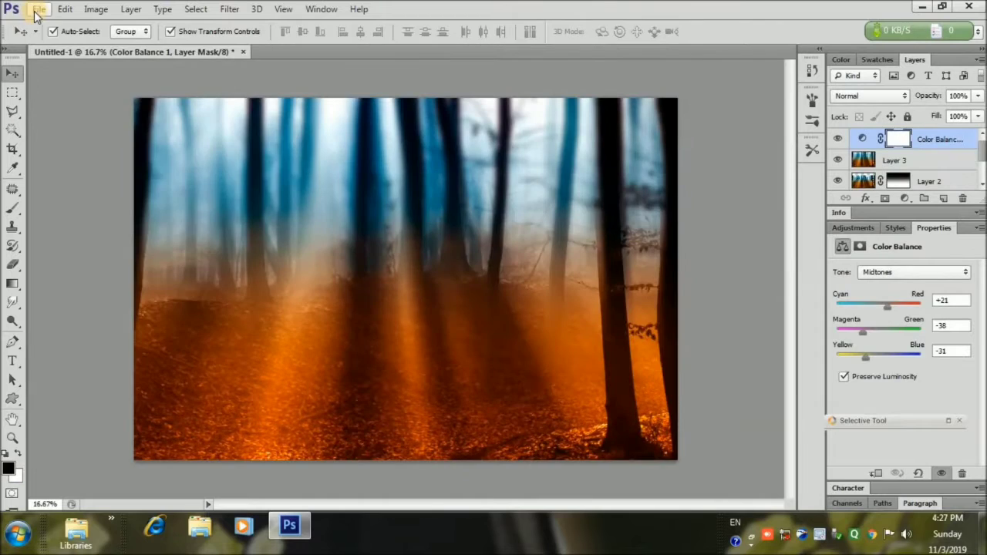
Step: Browse the child's photo folder for PNG files and open the seated cut-out IMG_20191020_101031-removebg-preview
left_click(37, 9)
left_click(54, 39)
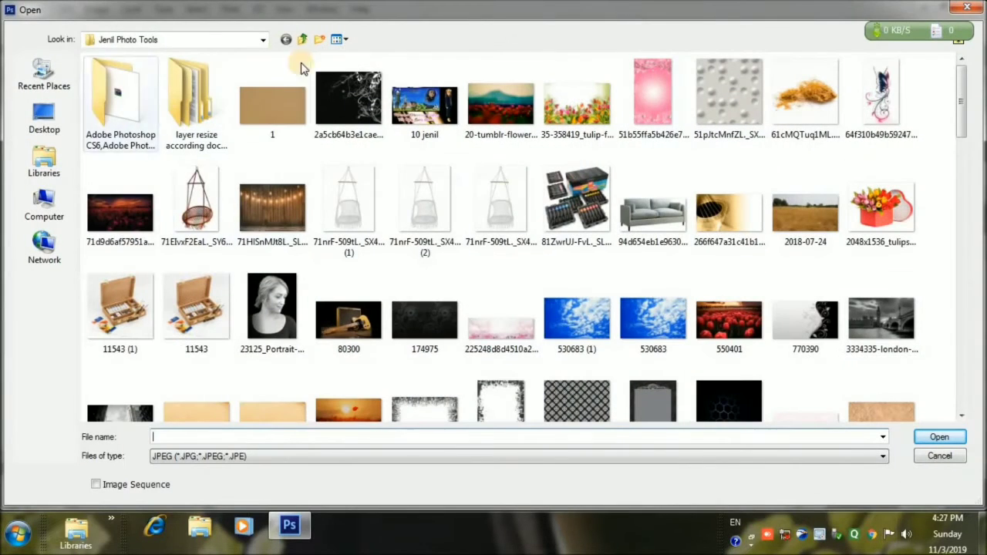
left_click(154, 40)
left_click(149, 195)
left_click(694, 456)
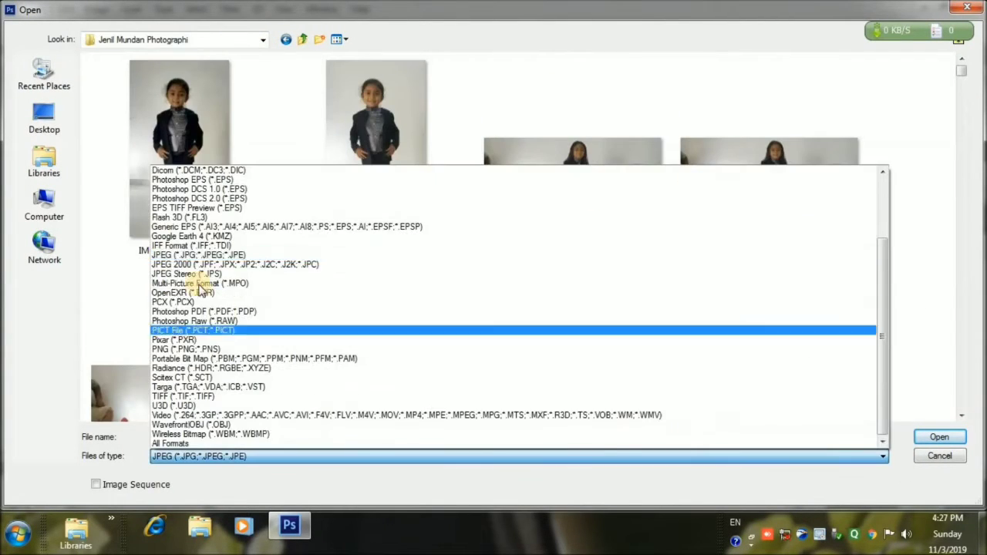
left_click(179, 348)
left_click_drag(961, 73, 967, 320)
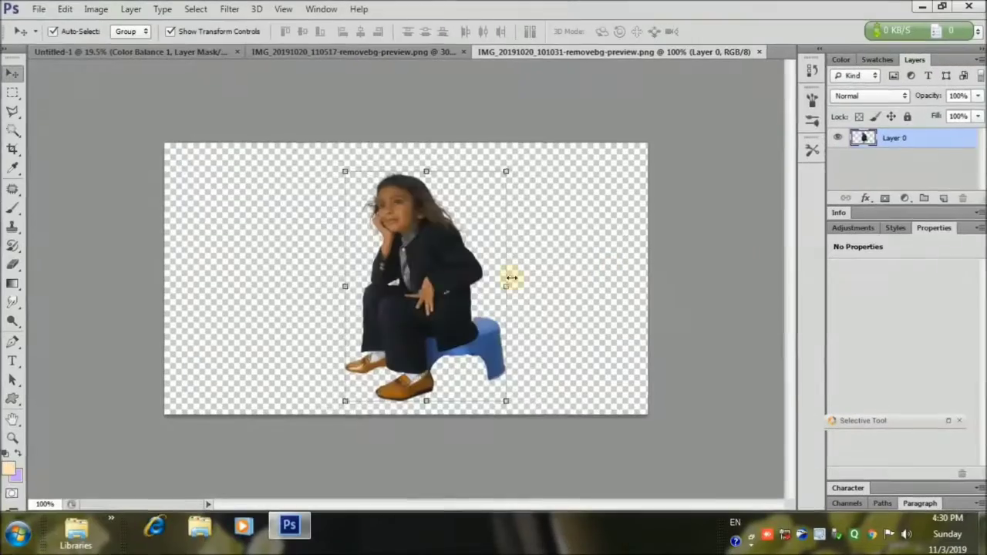
Step: Brighten the seated child with a Brightness/Contrast adjustment and stamp the result onto a new merged layer
left_click_drag(508, 279, 443, 323)
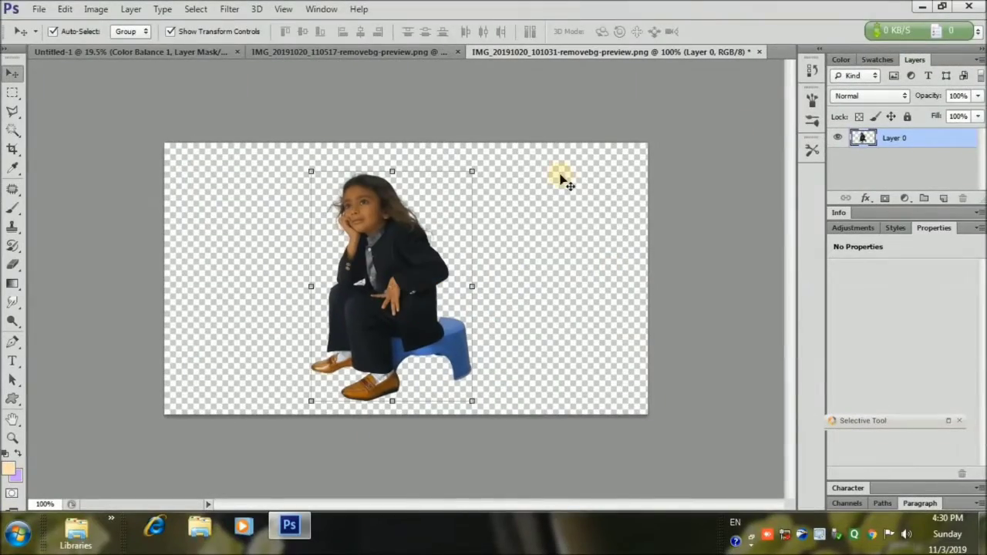
left_click(902, 199)
left_click(844, 251)
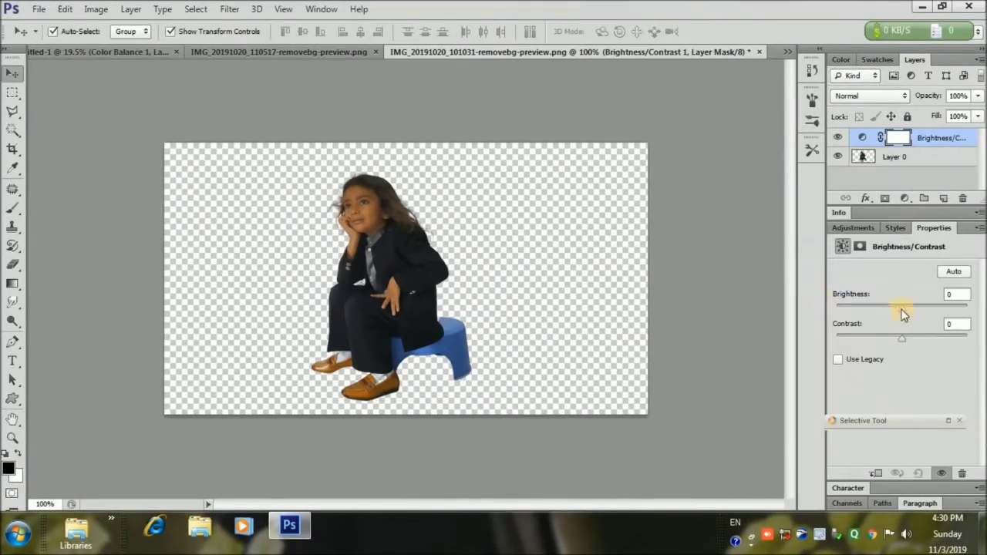
left_click_drag(900, 308, 931, 309)
key("ctrl+alt+shift+e")
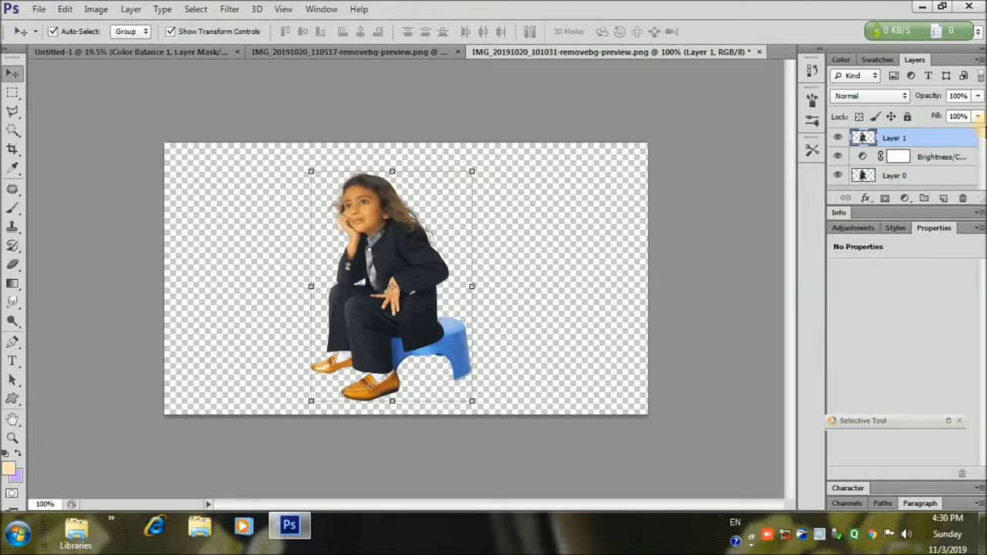
Step: Copy the brightened child into the Untitled-1 forest composition and enlarge her to nearly the full canvas height
left_click_drag(378, 324, 609, 484)
key("Return")
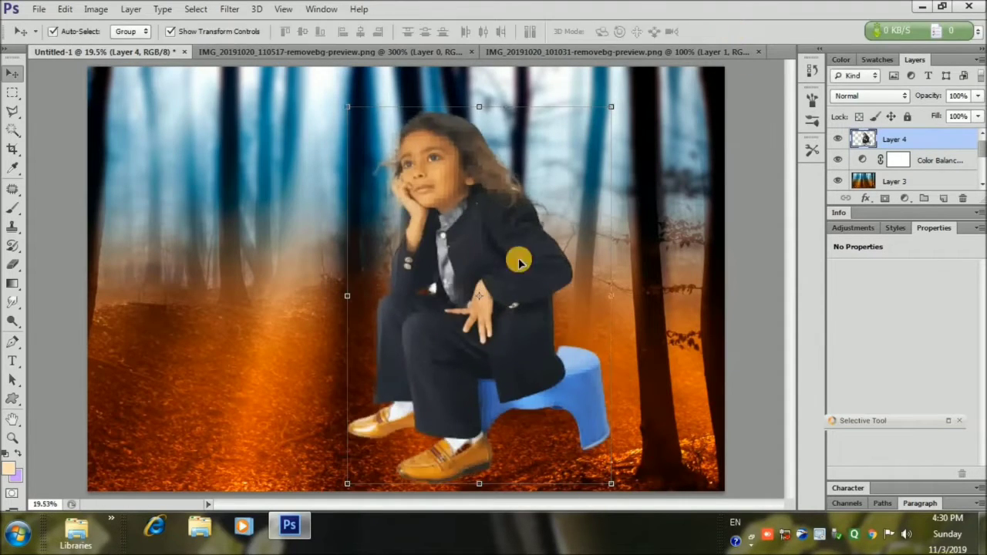
left_click_drag(470, 303, 396, 309)
Step: Flip the child horizontally and move her to the left part of the forest scene
left_click(64, 8)
left_click(324, 436)
left_click_drag(404, 374, 273, 344)
Step: Set the Eraser to 100% opacity and erase the upper outer corner of the blue stool on Layer 4
left_click(12, 266)
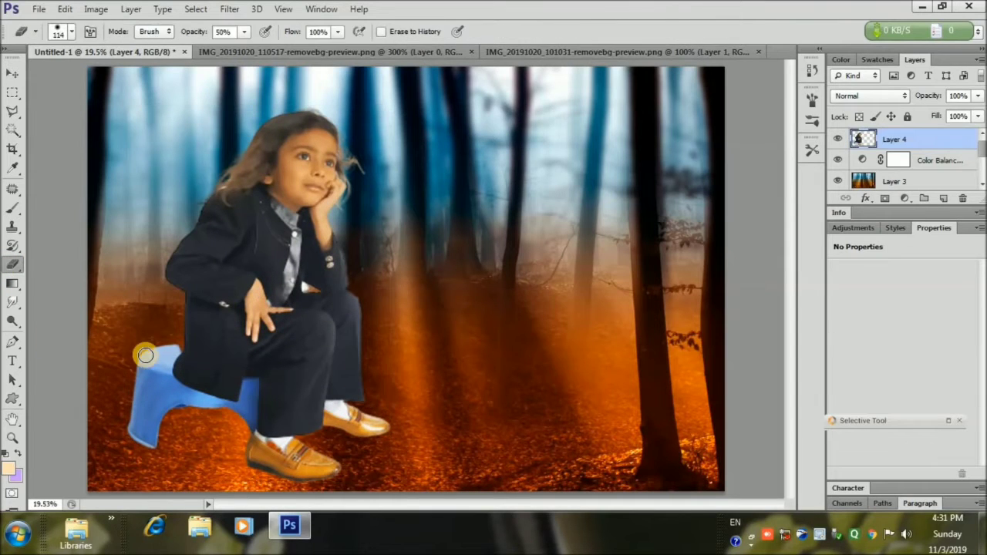
left_click(243, 31)
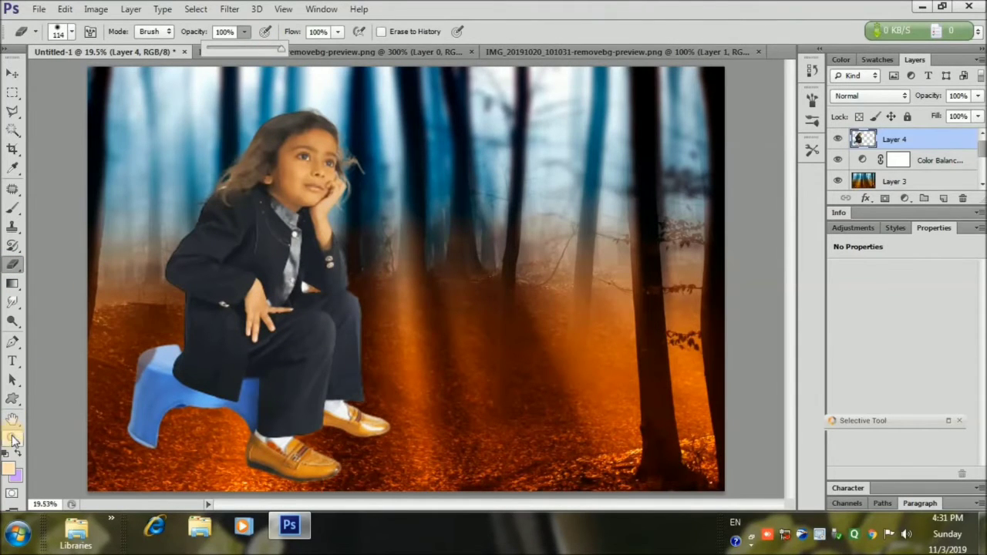
left_click(12, 439)
left_click_drag(115, 411, 189, 318)
left_click_drag(792, 317, 791, 369)
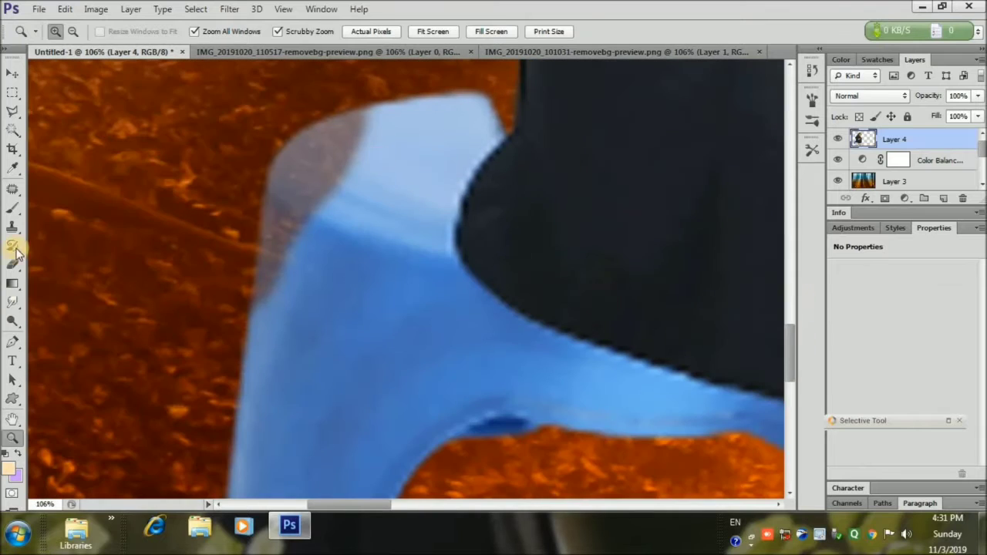
left_click(12, 265)
mouse_move(478, 104)
left_mouse_down()
mouse_move(315, 196)
mouse_move(331, 270)
left_mouse_up()
Step: Reduce the Eraser size to 55 px and erase the stool beneath the jacket and beside the trouser leg
left_click(71, 31)
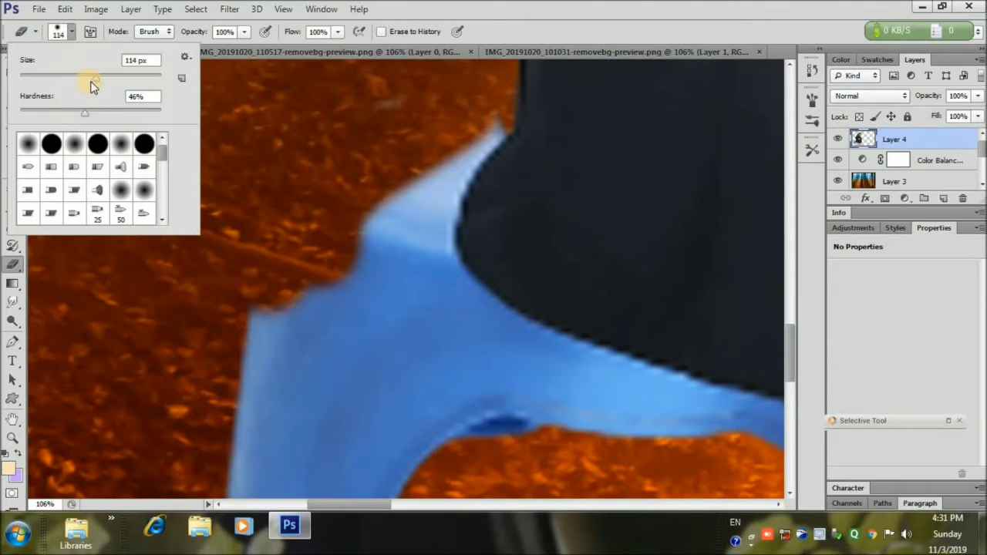
left_click_drag(91, 84, 77, 81)
left_click(401, 93)
mouse_move(481, 105)
left_mouse_down()
mouse_move(451, 154)
mouse_move(430, 239)
mouse_move(471, 301)
mouse_move(391, 179)
mouse_move(470, 107)
mouse_move(483, 116)
mouse_move(356, 204)
mouse_move(433, 309)
mouse_move(514, 352)
mouse_move(256, 303)
mouse_move(305, 352)
mouse_move(293, 405)
mouse_move(216, 374)
mouse_move(253, 395)
mouse_move(440, 288)
left_mouse_up()
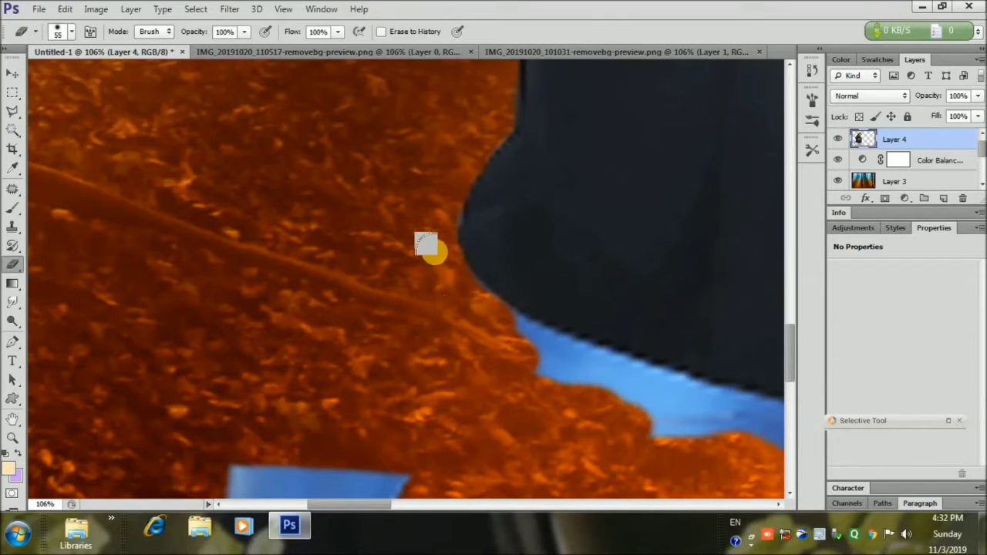
mouse_move(426, 245)
left_mouse_down()
mouse_move(569, 347)
mouse_move(522, 382)
mouse_move(684, 417)
mouse_move(719, 452)
mouse_move(277, 358)
mouse_move(254, 385)
left_mouse_up()
mouse_move(447, 315)
left_mouse_down()
mouse_move(449, 286)
mouse_move(451, 324)
mouse_move(443, 314)
mouse_move(429, 412)
mouse_move(459, 287)
mouse_move(472, 293)
mouse_move(504, 283)
mouse_move(499, 376)
mouse_move(455, 442)
mouse_move(388, 445)
left_mouse_up()
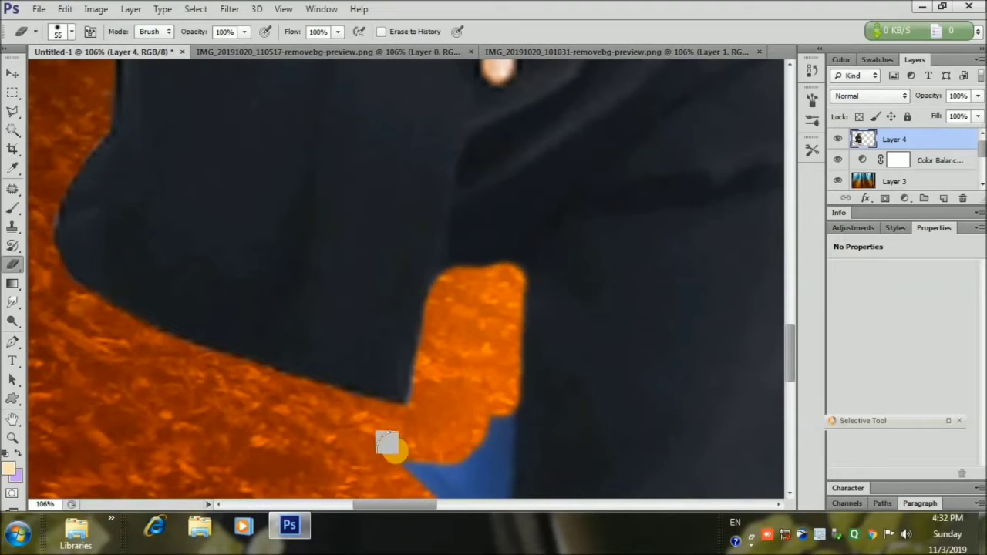
scroll(432, 115, "down", 5)
mouse_move(463, 132)
left_mouse_down()
mouse_move(455, 216)
mouse_move(437, 249)
mouse_move(458, 208)
mouse_move(376, 185)
left_mouse_up()
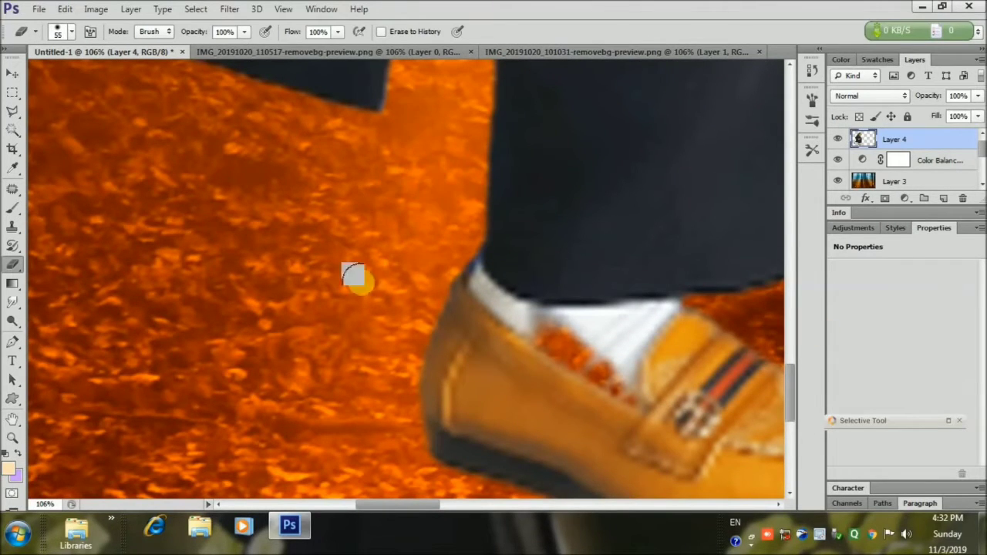
Step: Erase the leftover outer leg of the blue stool behind the child
left_click(13, 440)
left_click(433, 31)
left_click_drag(111, 385, 154, 380)
left_click_drag(794, 330, 794, 380)
key("e")
mouse_move(193, 193)
left_mouse_down()
mouse_move(242, 271)
mouse_move(213, 307)
left_mouse_up()
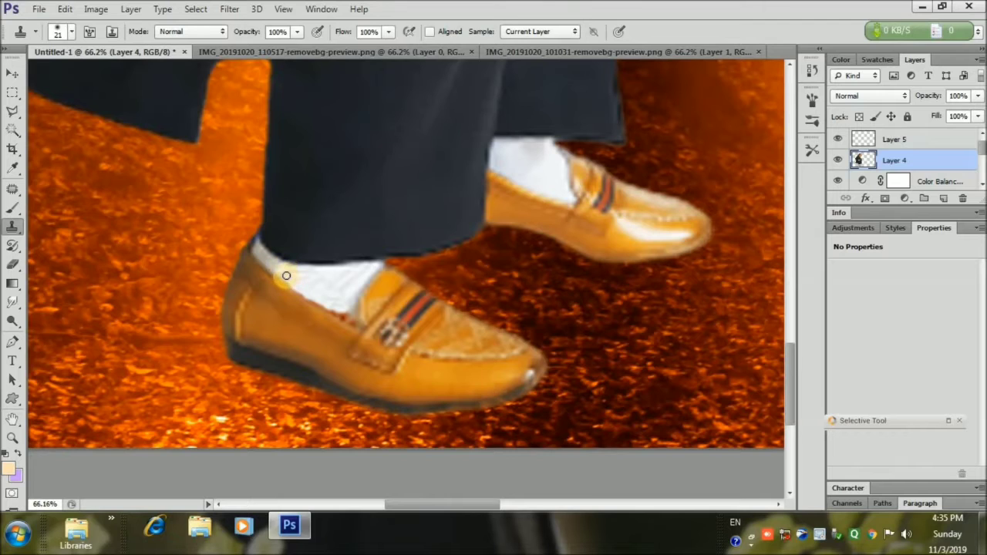
Step: Scale the child layer down to about 94%, keeping her feet near the lower edge of the canvas
left_click(13, 72)
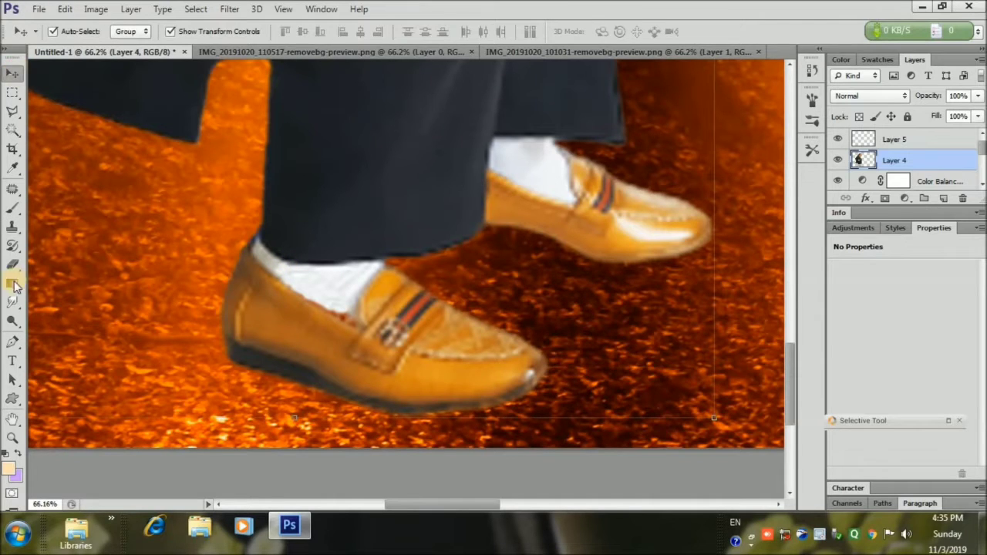
left_click(12, 437)
left_click(433, 31)
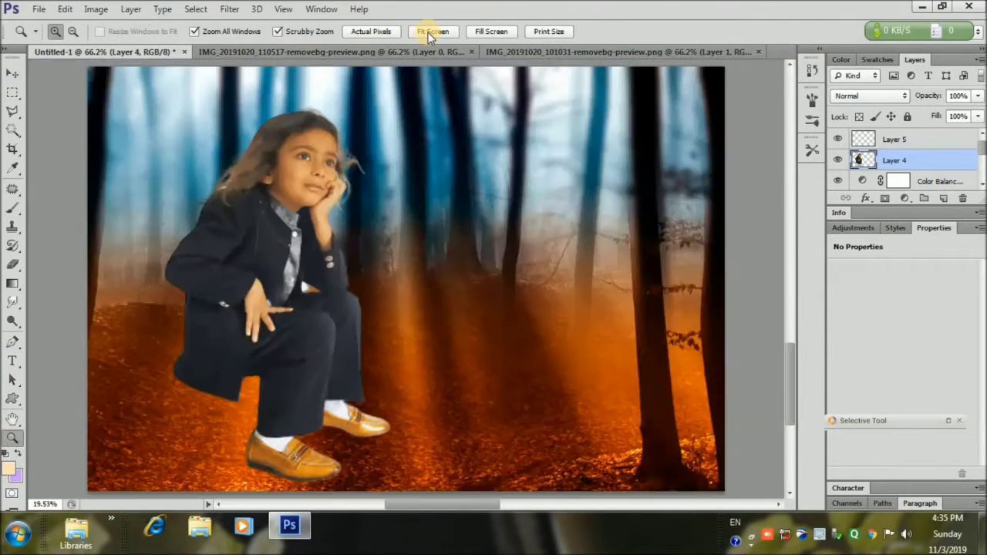
left_click(12, 75)
left_click(337, 287)
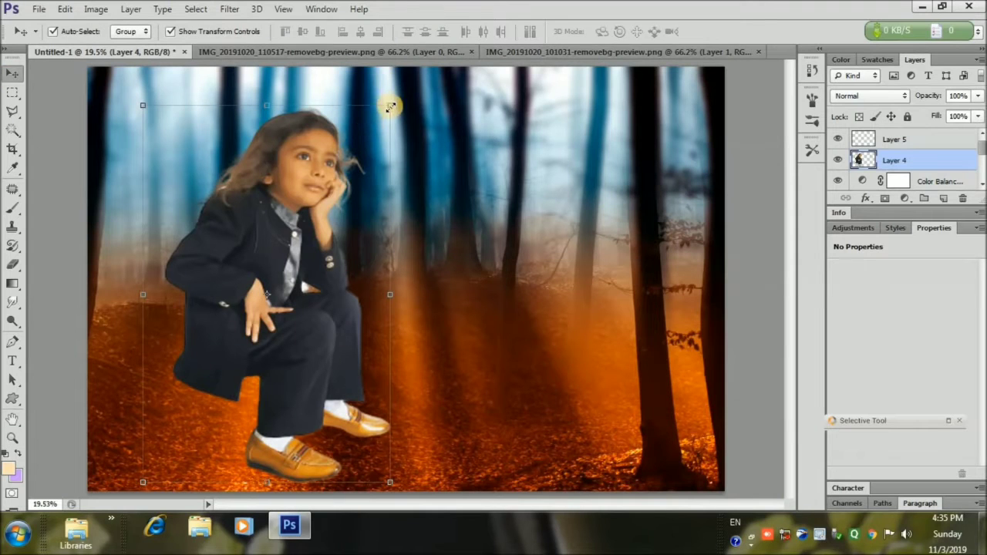
left_click_drag(391, 107, 376, 127)
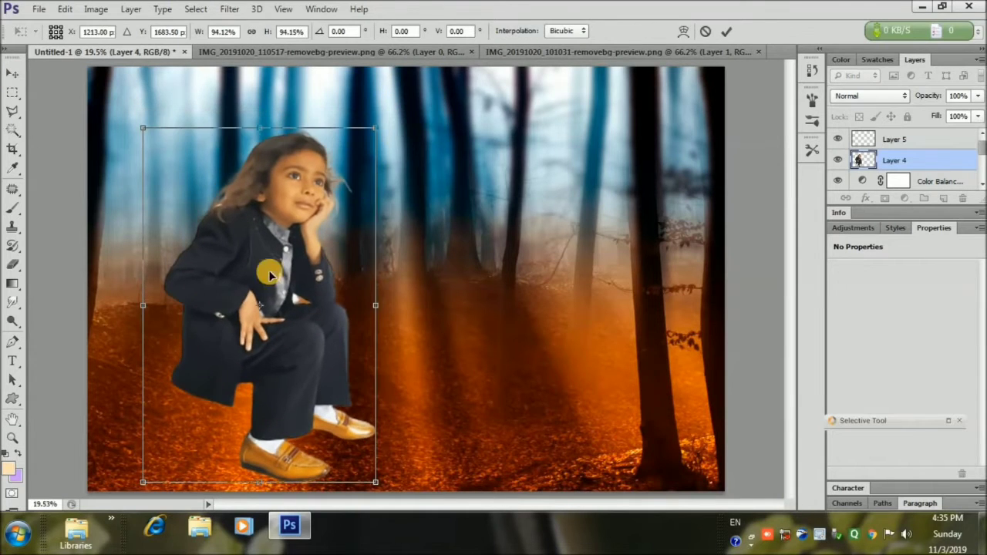
left_click(728, 31)
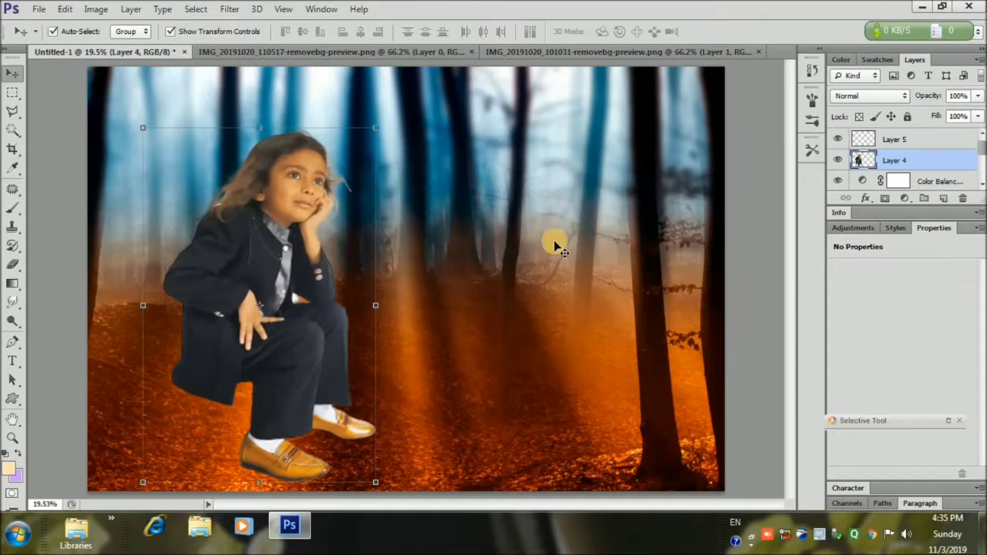
Step: Open the chair image zula-white-padded-chair-removebg-preview from the photo tools folder
left_click(37, 8)
left_click(48, 24)
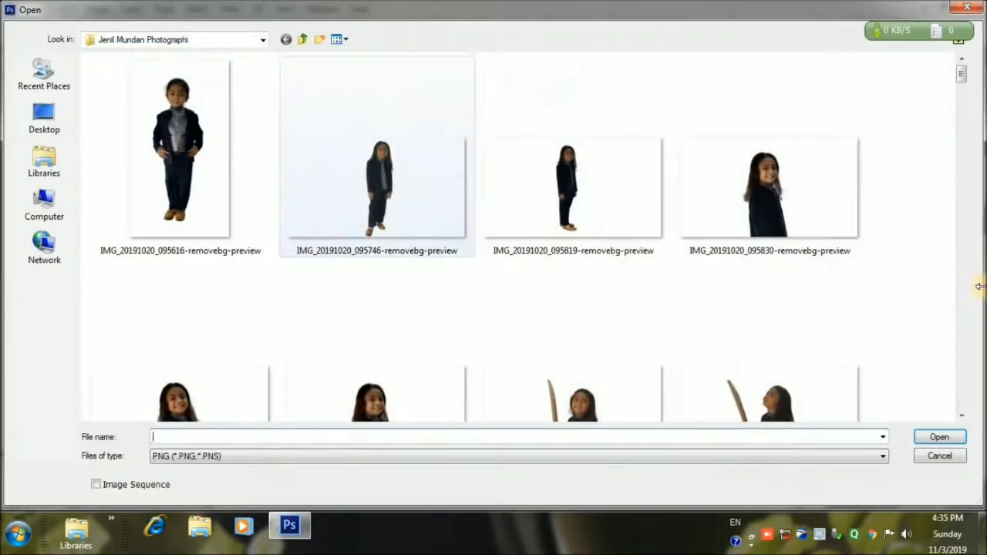
left_click(263, 39)
left_click(133, 206)
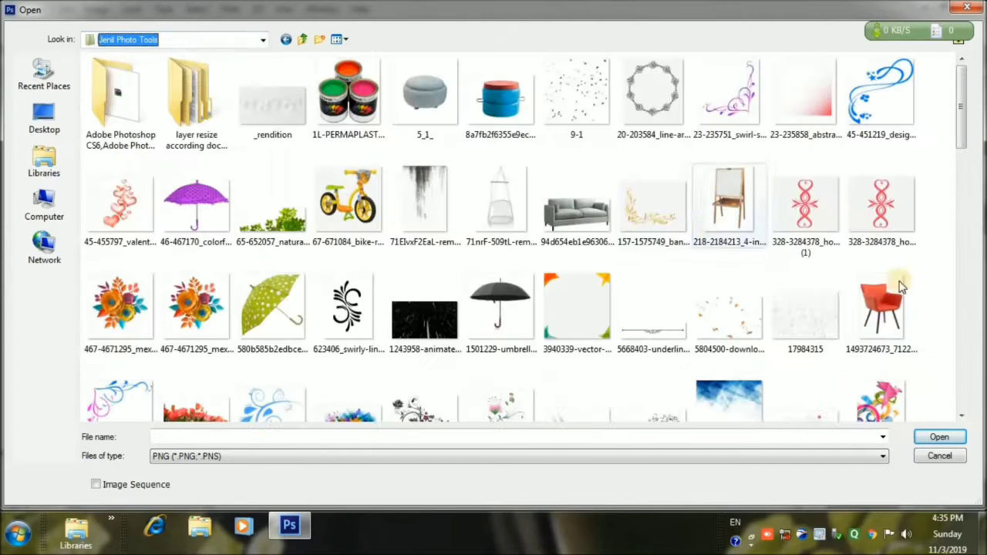
left_click_drag(962, 125, 962, 133)
left_click_drag(962, 136, 965, 385)
left_click(205, 357)
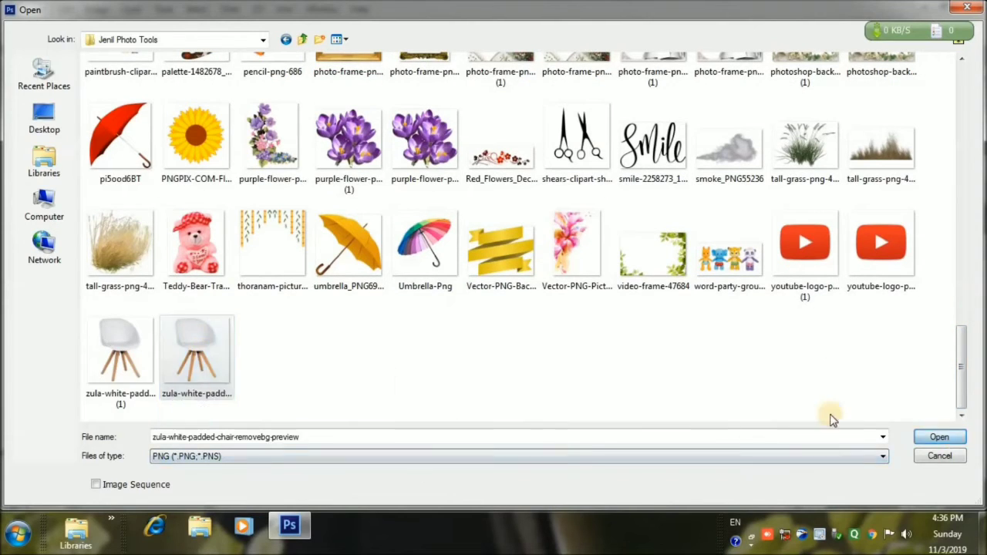
left_click(939, 437)
Step: Copy the white chair into the forest composition, enlarge it and place it at the lower left over the child
left_click_drag(440, 231, 252, 154)
left_click_drag(434, 205, 223, 330)
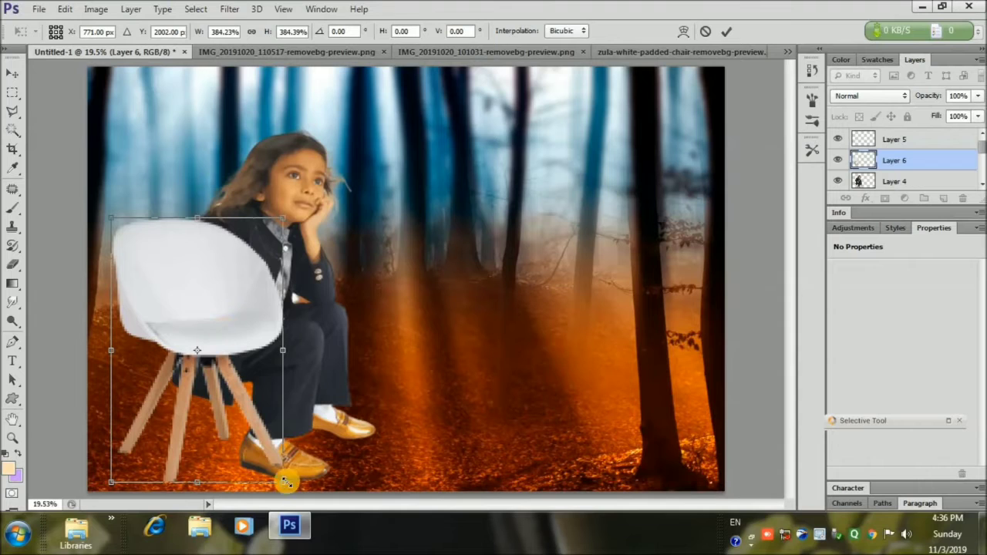
left_click_drag(283, 481, 253, 439)
left_click_drag(197, 303, 193, 346)
left_click(725, 32)
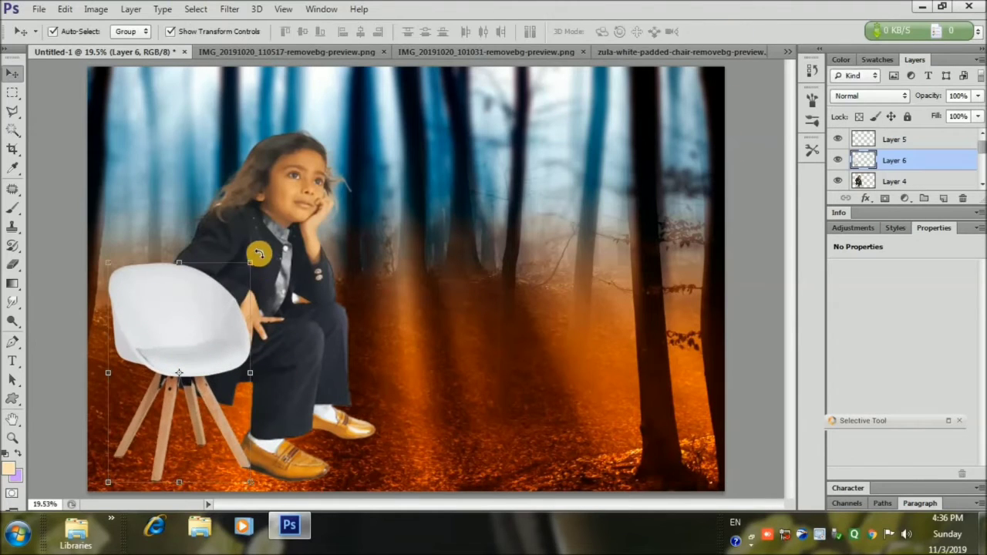
Step: Enlarge the white chair to about 112% and adjust its position slightly
left_click_drag(253, 262, 287, 231)
mouse_move(193, 316)
left_mouse_down()
mouse_move(203, 335)
mouse_move(198, 311)
left_mouse_up()
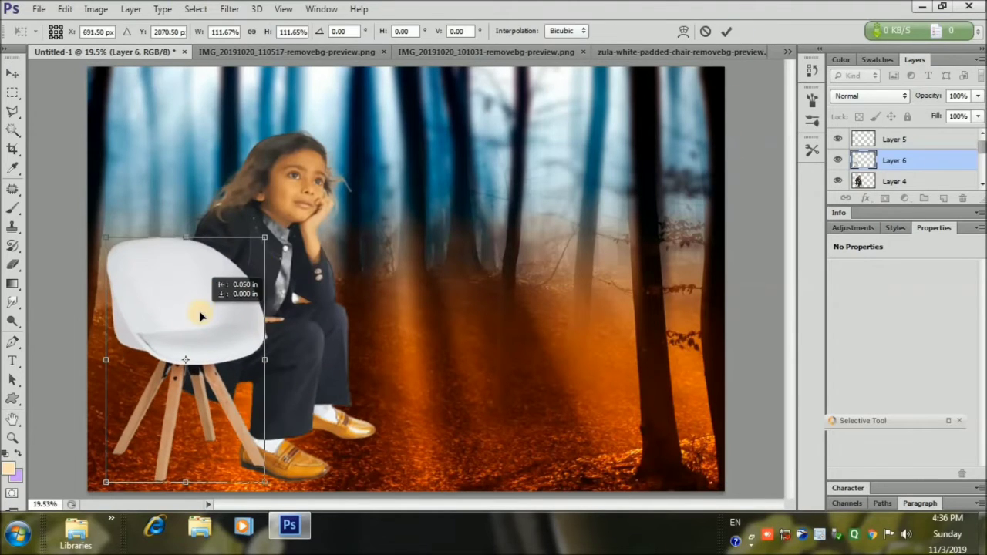
left_click(725, 31)
Step: Move the child's Layer 4 above Layers 5 and 6 and place her on the chair seat
left_click_drag(296, 299, 387, 264)
left_click(914, 159)
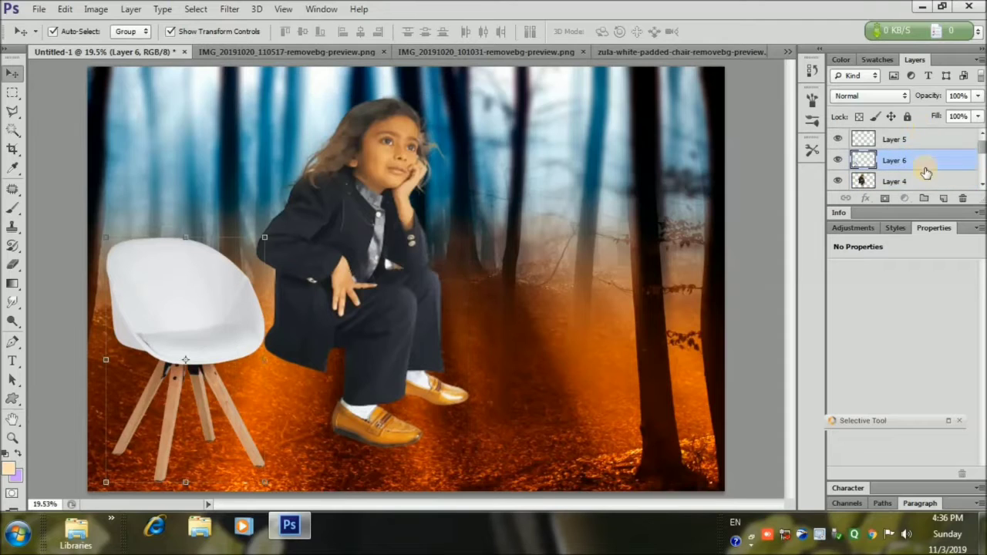
left_click_drag(921, 179, 823, 133)
left_click_drag(402, 217, 282, 209)
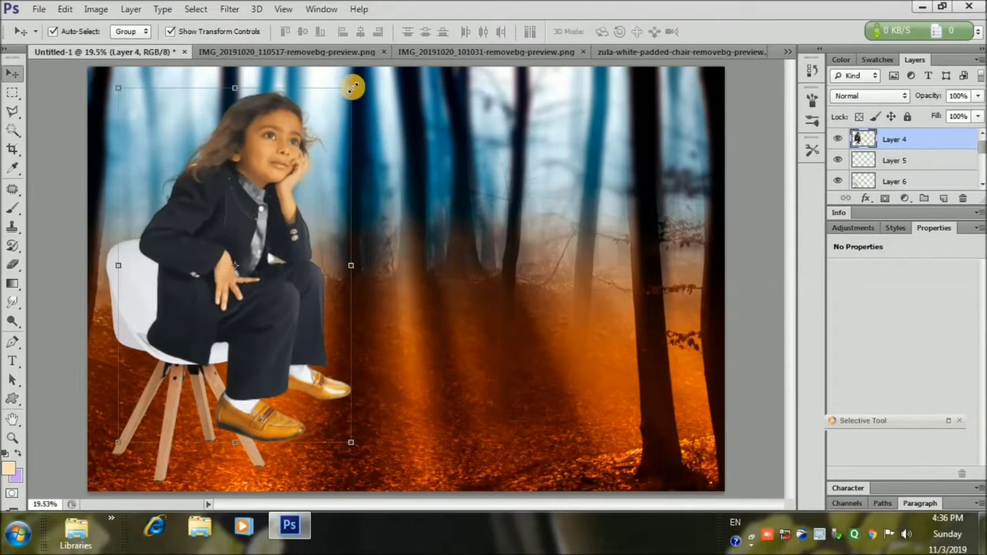
Step: Scale the child down to about 88% and reposition her on the white chair
key("ctrl+t")
left_click_drag(331, 97, 316, 116)
left_click_drag(236, 217, 254, 216)
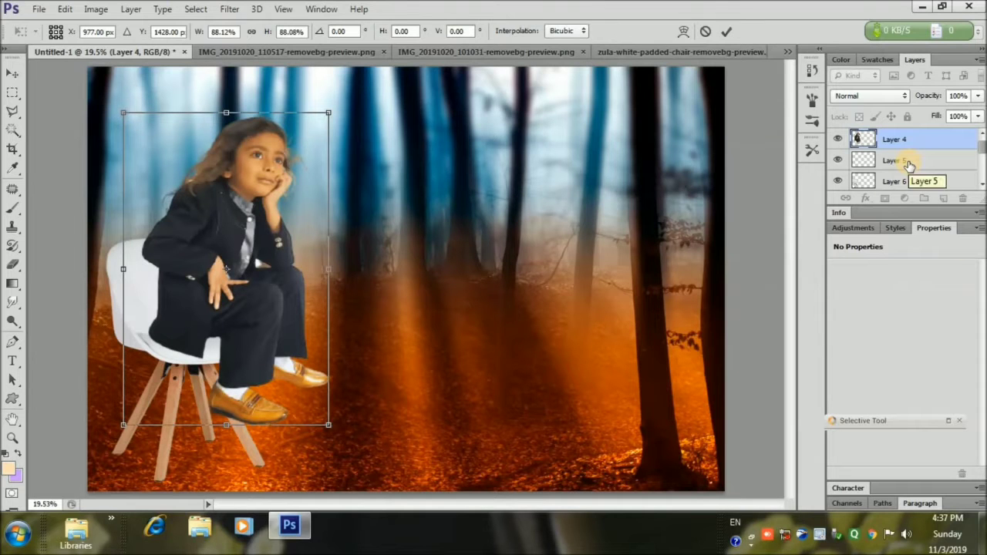
Step: Open the PNG images of the grass, the dog, the dog couch and the toy bike
left_click(38, 10)
left_click(42, 37)
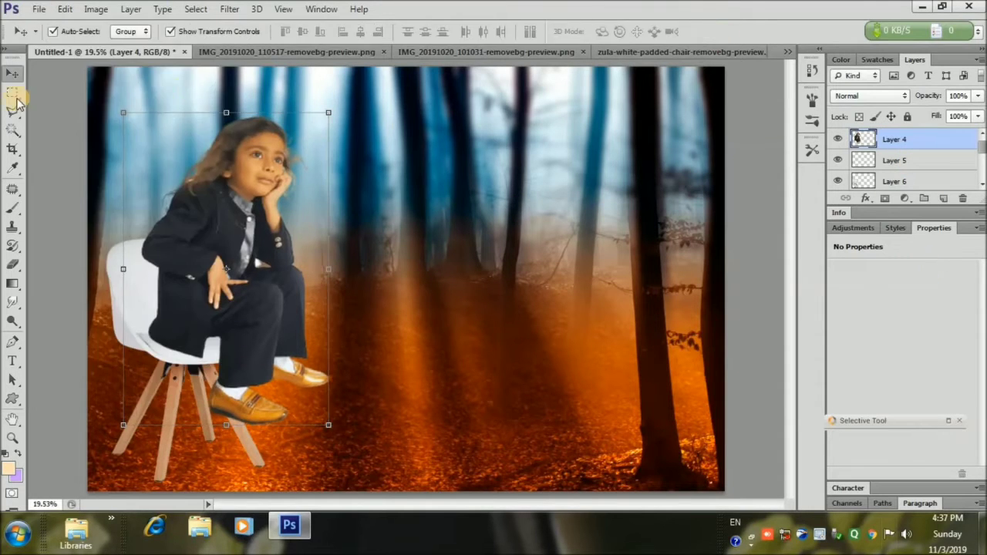
left_click(38, 9)
left_click(42, 37)
scroll(962, 152, "down", 1)
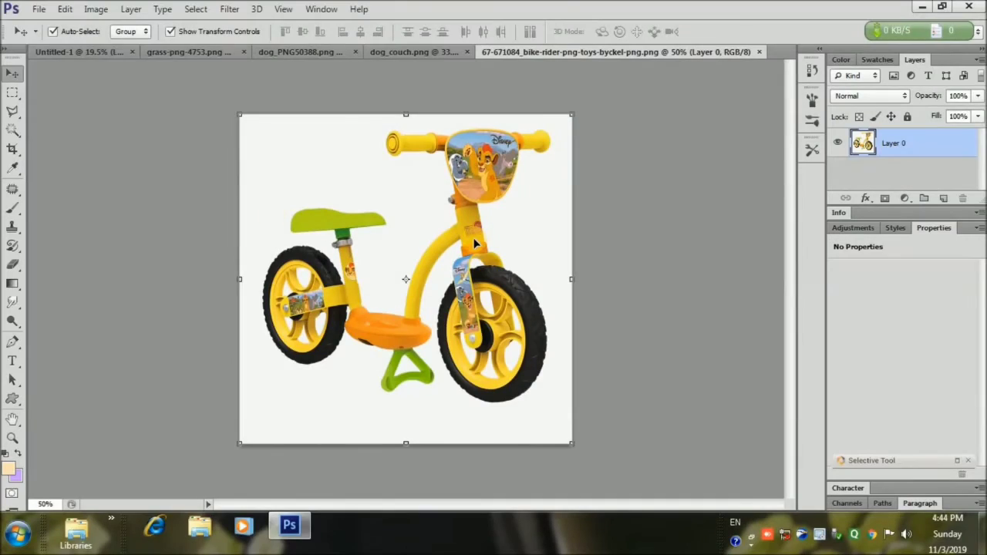
Step: Select the white background around the toy bike with the Magic Wand and hide it with an inverted layer mask
left_click(12, 111)
left_click(13, 129)
left_click(77, 137)
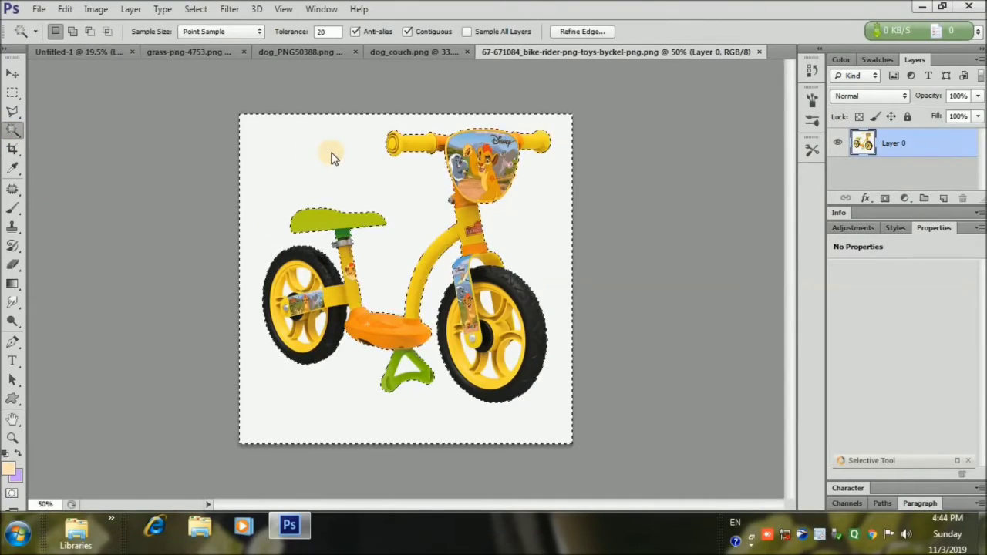
left_click(330, 154)
left_click(884, 199)
key("ctrl+i")
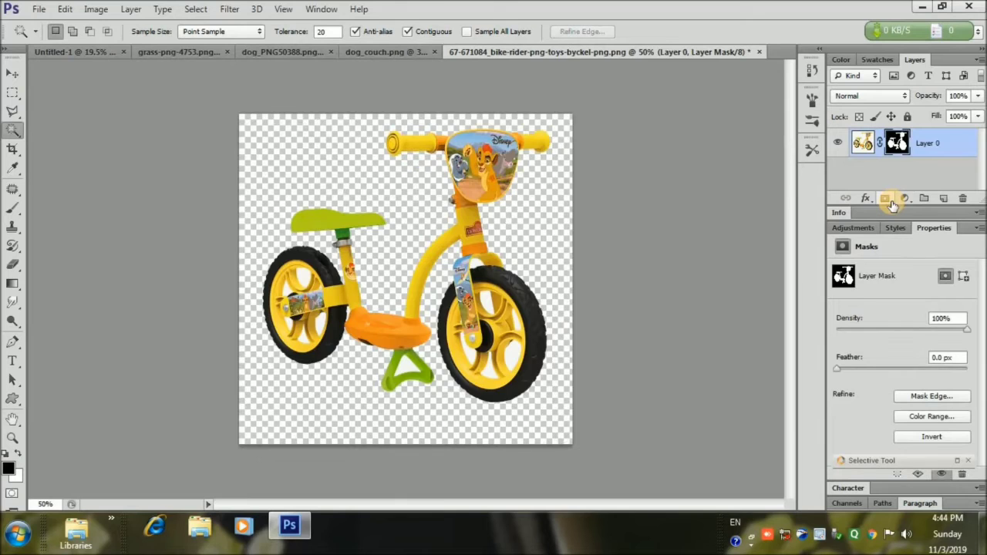
Step: Copy the masked bike into the forest composition, enlarge it to about 178% and place it at the lower right
left_click(13, 73)
left_click_drag(492, 241, 598, 489)
left_click_drag(543, 388, 663, 403)
left_click_drag(539, 328, 512, 302)
left_click_drag(620, 412, 660, 460)
left_click_drag(501, 311, 472, 271)
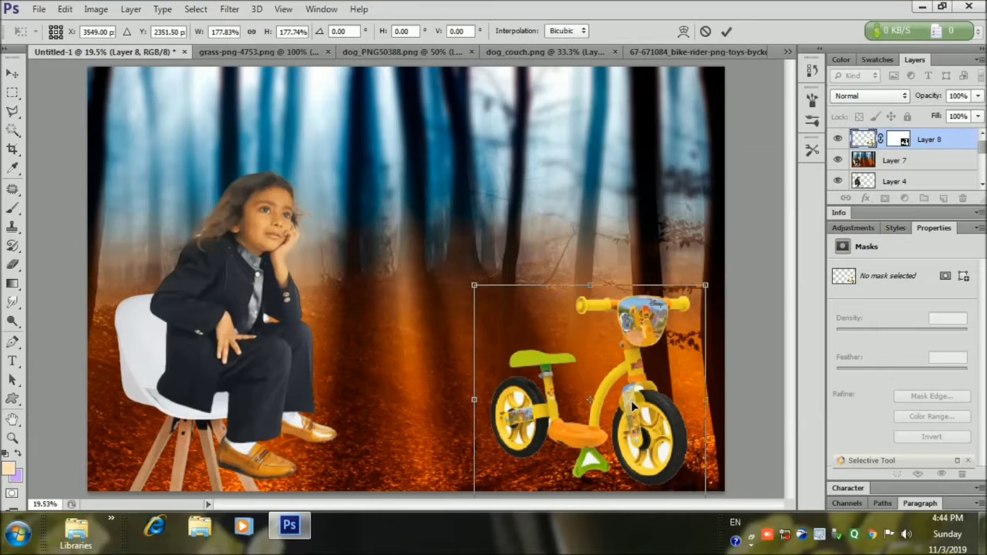
left_click(725, 32)
Step: Delete the white area inside the bike's kickstand with the Magic Wand
key("w")
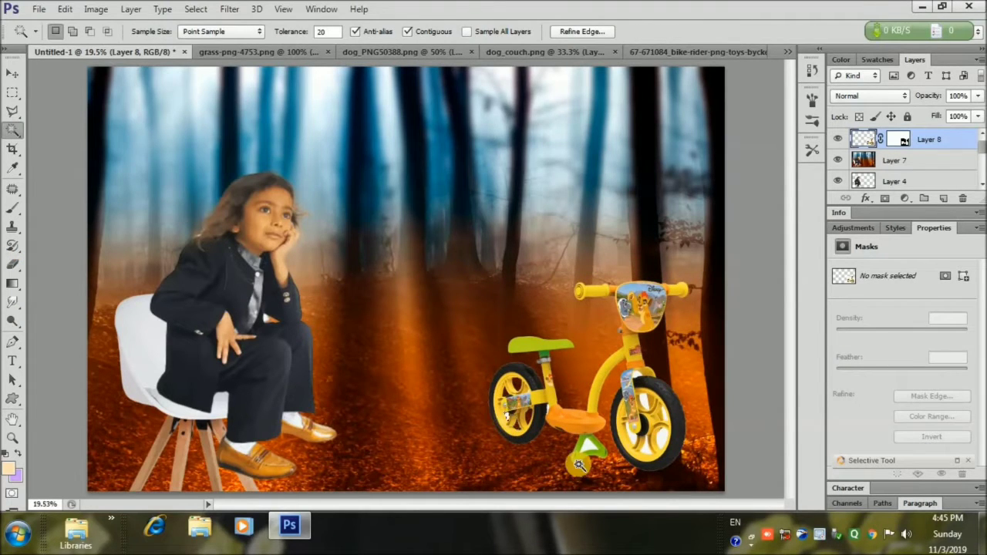
left_click(590, 446)
key("Delete")
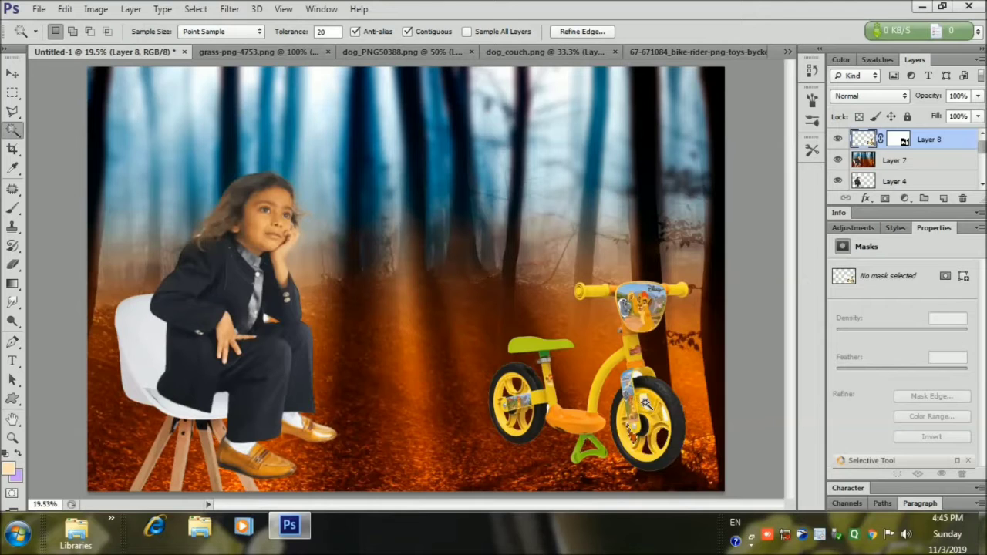
Step: Remove the remaining white patches beside the bike's rear wheel and above the front wheel with the Magic Wand
left_click(11, 440)
left_click_drag(510, 363, 557, 364)
left_click_drag(618, 383, 758, 351)
left_click_drag(789, 292, 789, 336)
key("w")
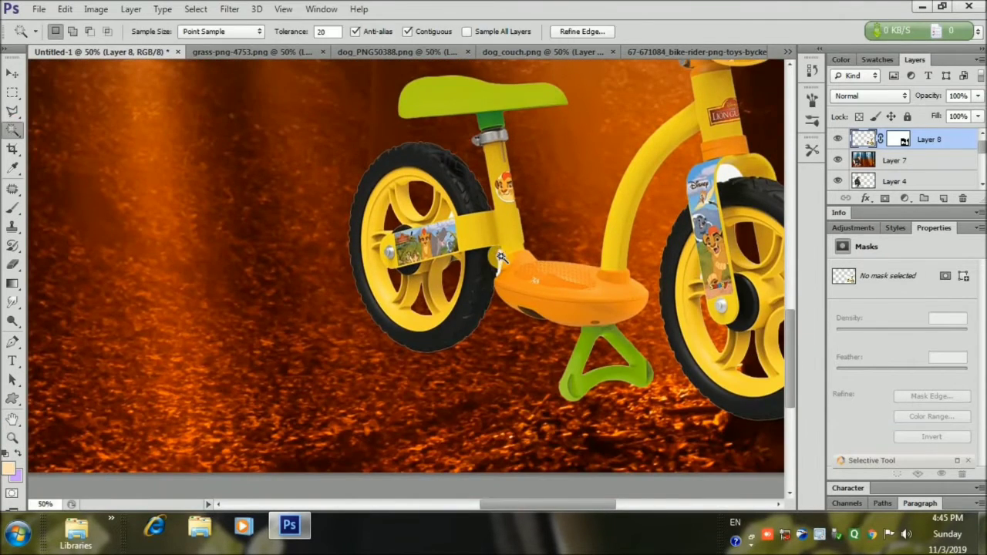
left_click(500, 261)
mouse_move(515, 505)
left_mouse_down()
mouse_move(545, 505)
mouse_move(526, 505)
left_mouse_up()
mouse_move(788, 356)
left_mouse_down()
mouse_move(780, 317)
mouse_move(788, 362)
left_mouse_up()
key("v")
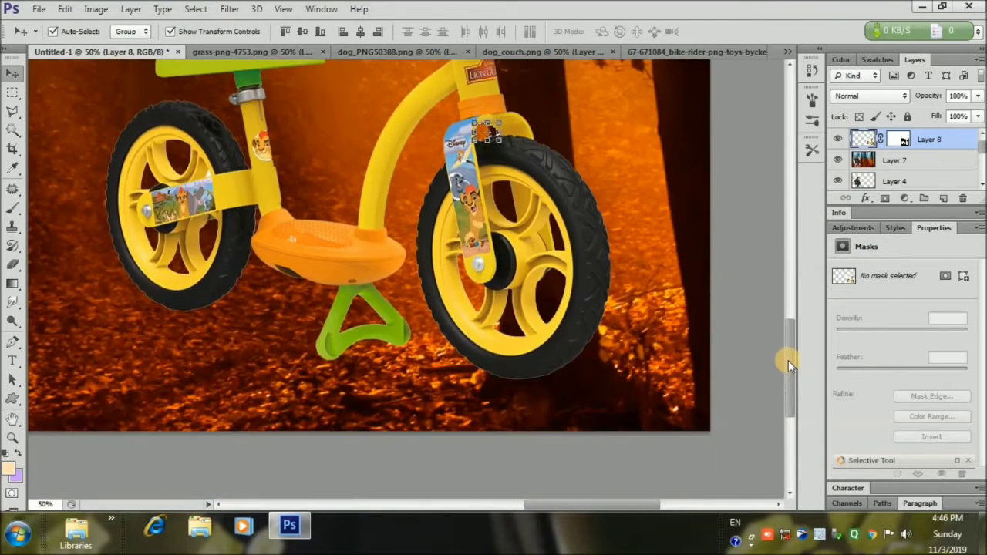
left_click(13, 438)
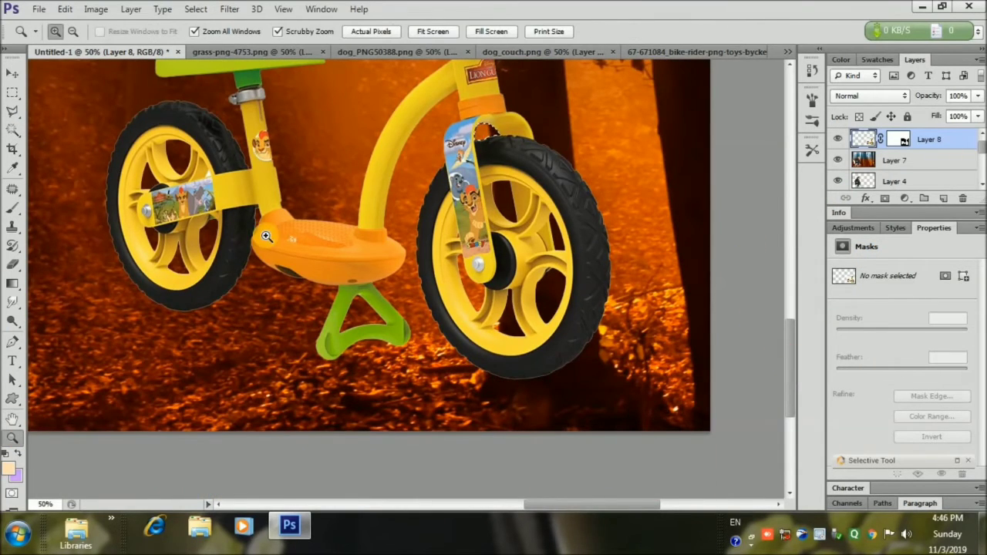
left_click(430, 31)
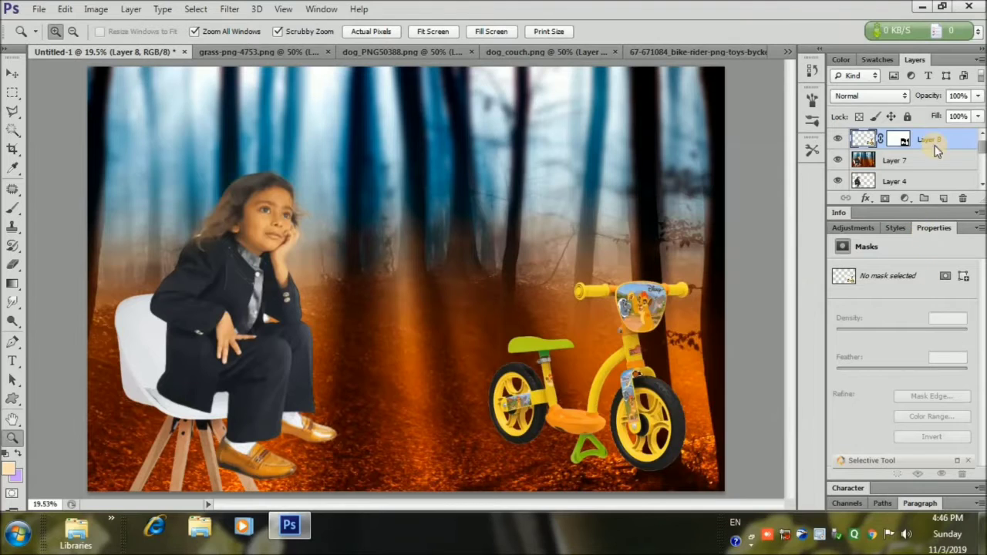
right_click(935, 151)
left_click(690, 185)
key("ctrl+z")
Step: Add a new layer and paint soft black shadows under the bike's wheels with the Brush at 69% opacity
left_click(946, 199)
key("b")
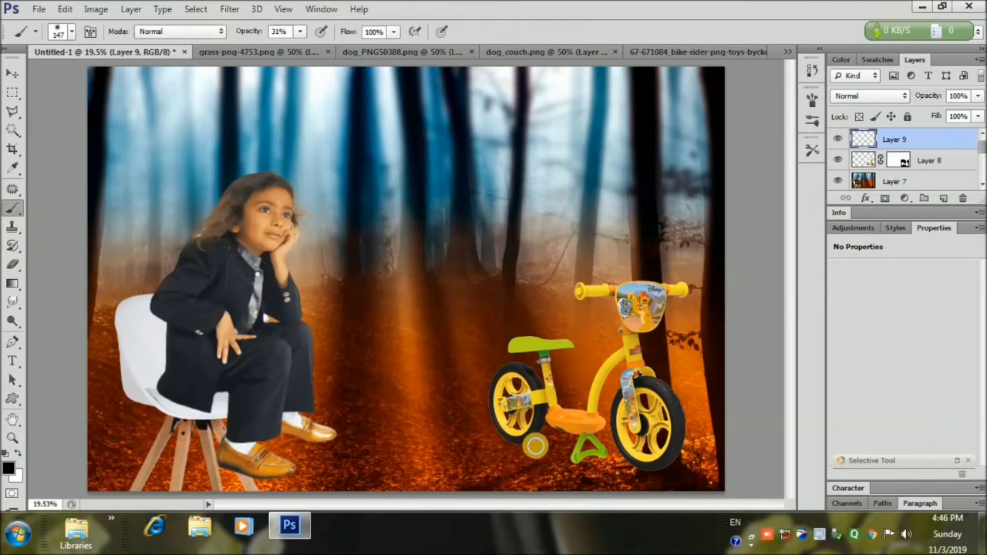
key("x")
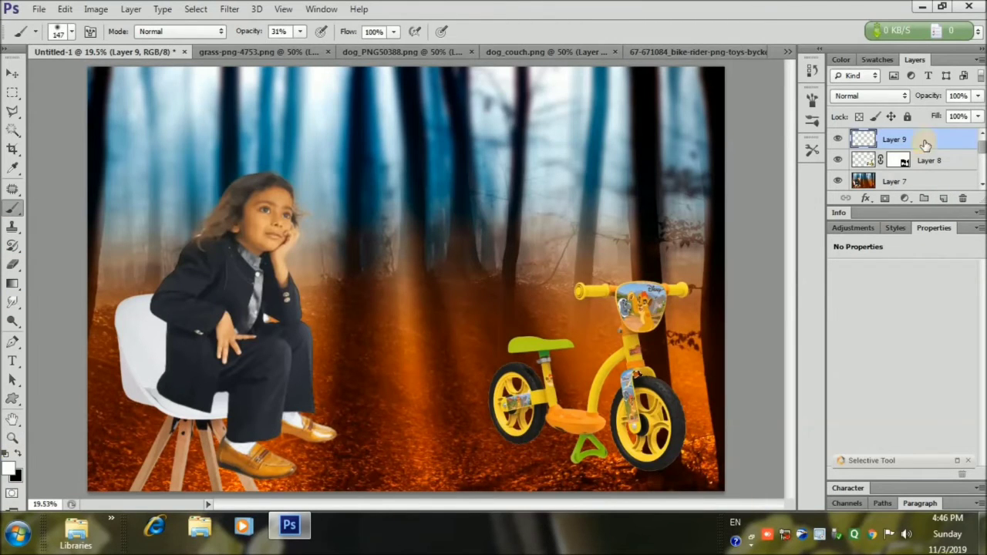
scroll(954, 175, "down", 1)
right_click(11, 247)
right_click(13, 210)
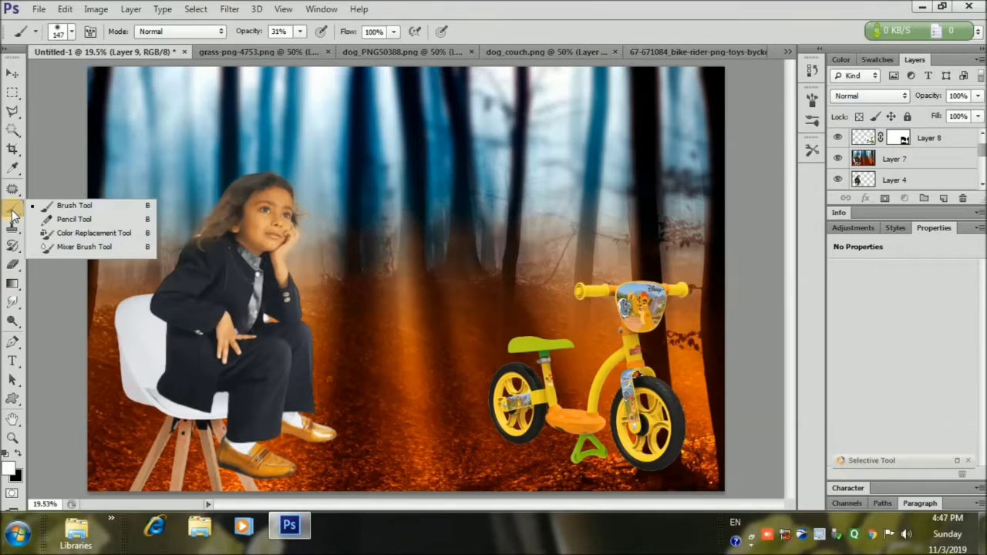
left_click(14, 211)
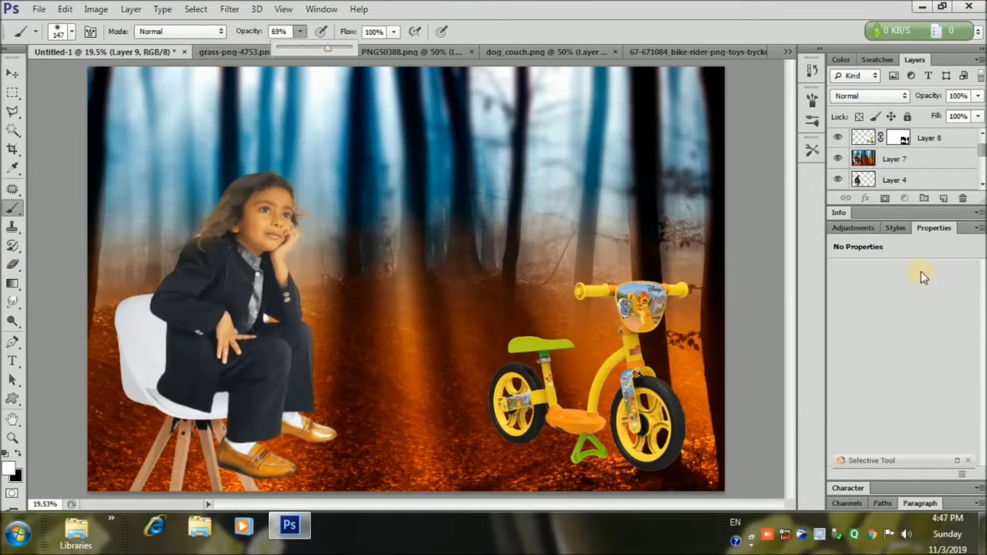
key("ctrl+shift+alt+n")
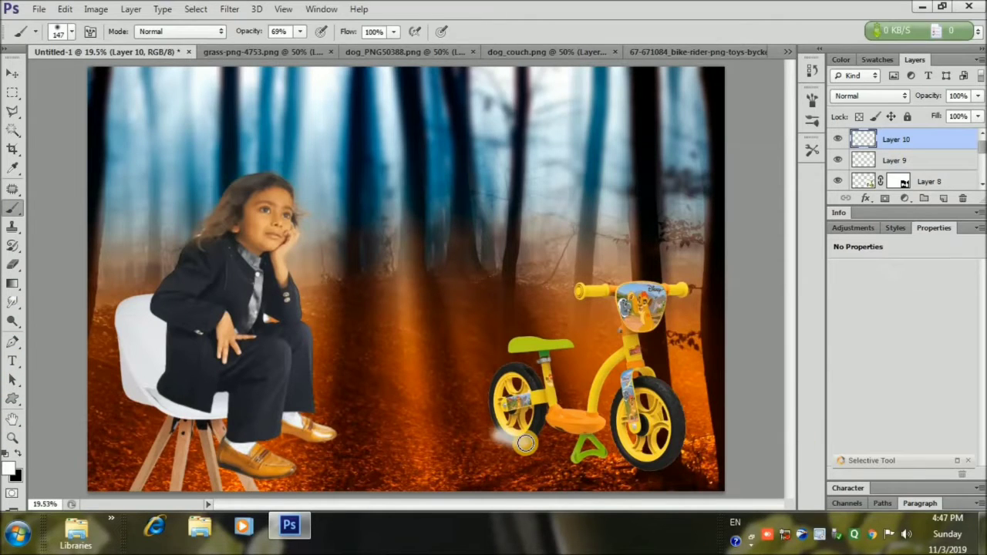
key("x")
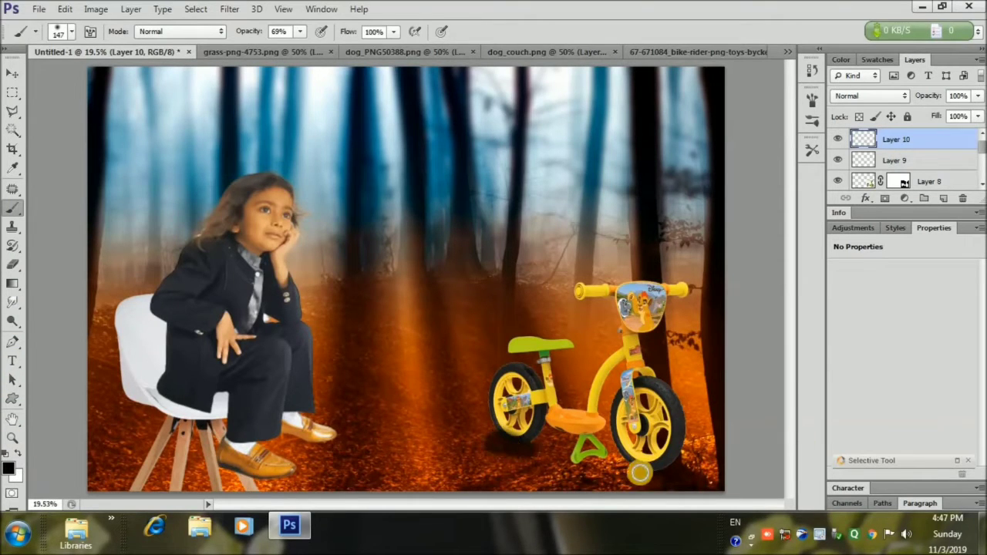
Step: Enlarge the wheel shadows to about 102% and place their layer beneath the bike layer
key("v")
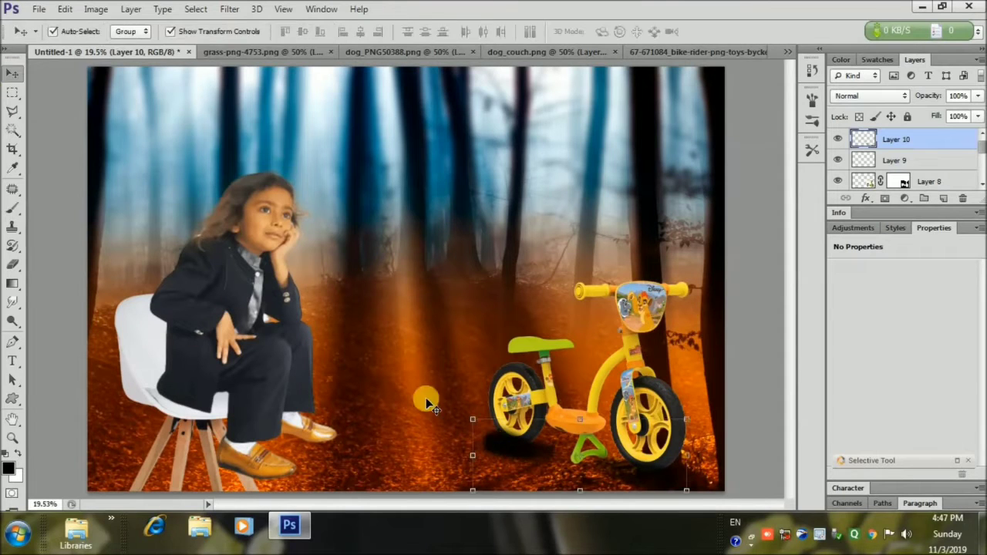
left_click_drag(686, 491, 691, 492)
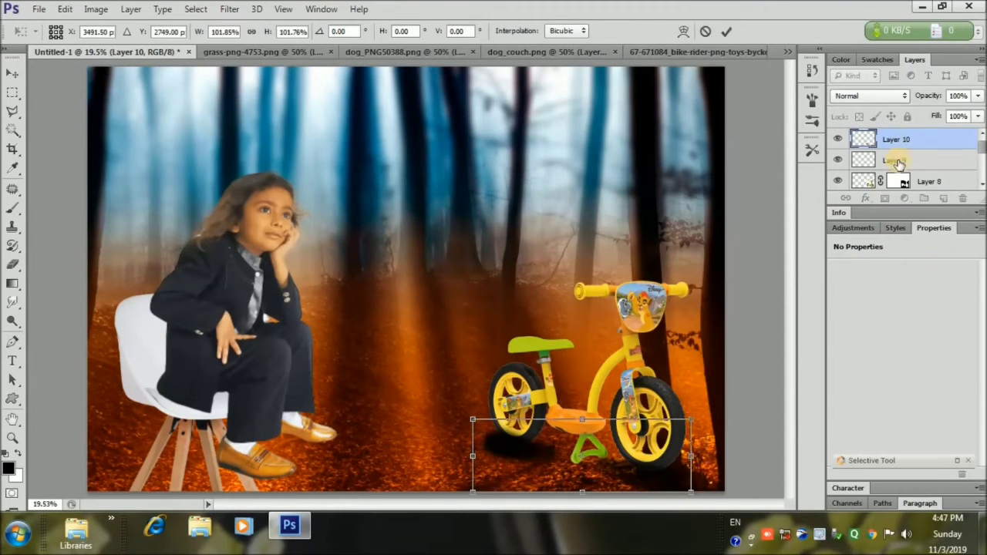
left_click(729, 34)
mouse_move(932, 139)
left_mouse_down()
mouse_move(936, 161)
mouse_move(929, 132)
left_mouse_up()
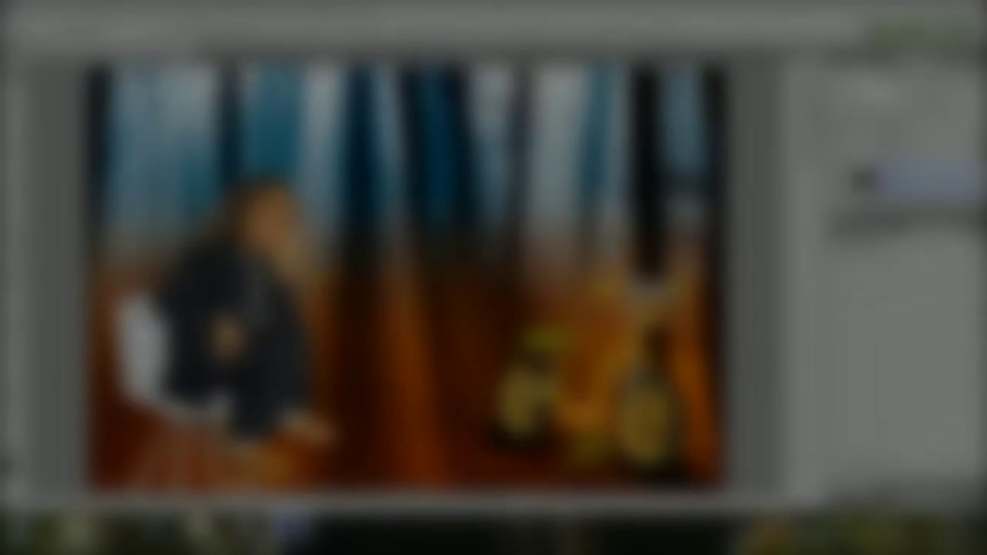
left_click(38, 9)
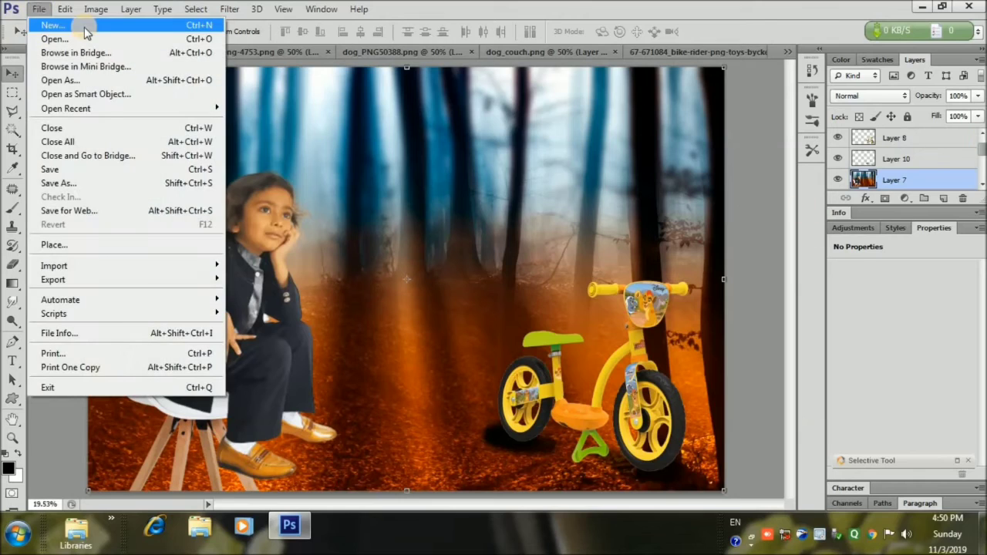
left_click(233, 12)
left_click(774, 230)
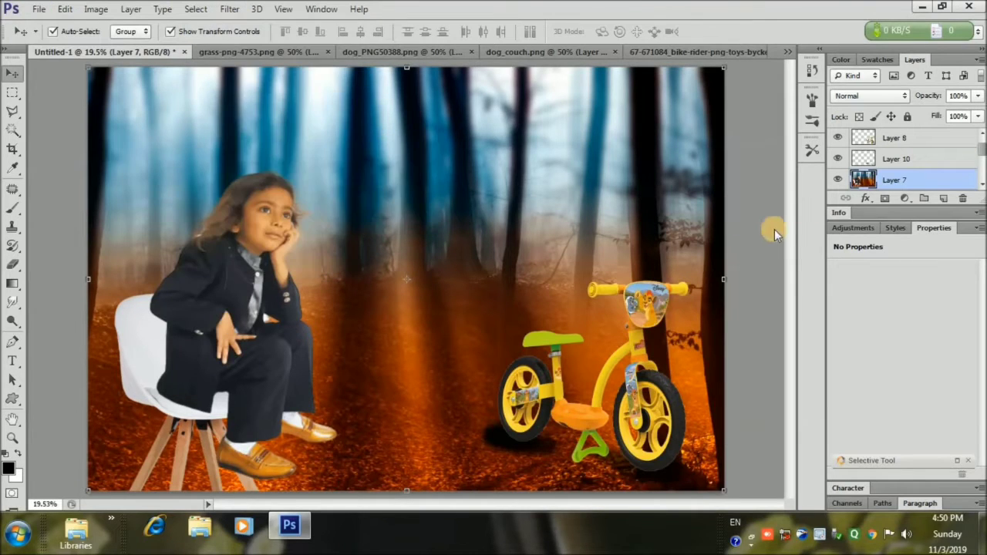
Step: Hide Layer 7 and paint a black shadow under the child on the chair seat, on a new layer above the child layer
left_click(838, 180)
scroll(902, 166, "down", 1)
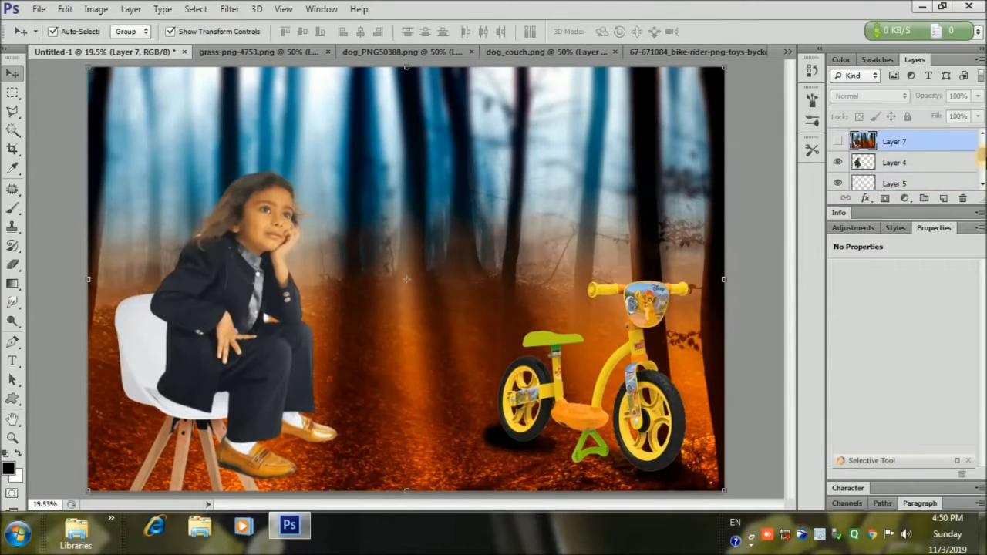
left_click(129, 351)
left_click(944, 201)
left_click(13, 321)
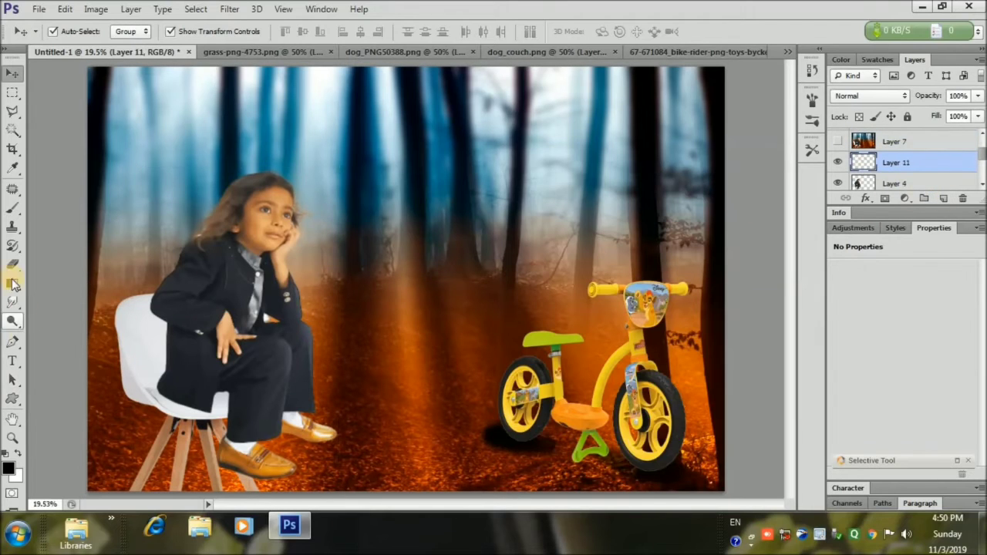
left_click(12, 212)
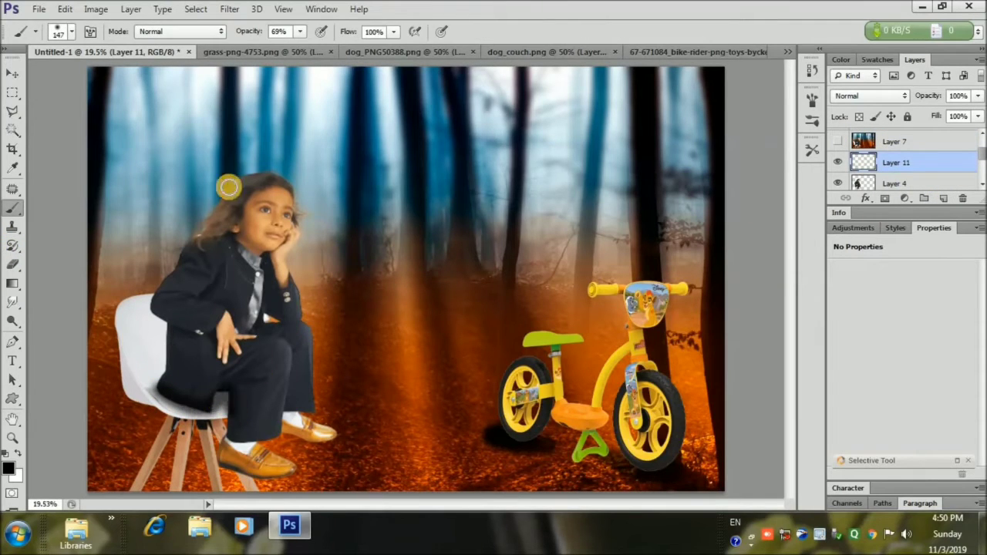
Step: Try the seat shadow beneath the child layer, and return it above
key("v")
left_click_drag(896, 196, 895, 158)
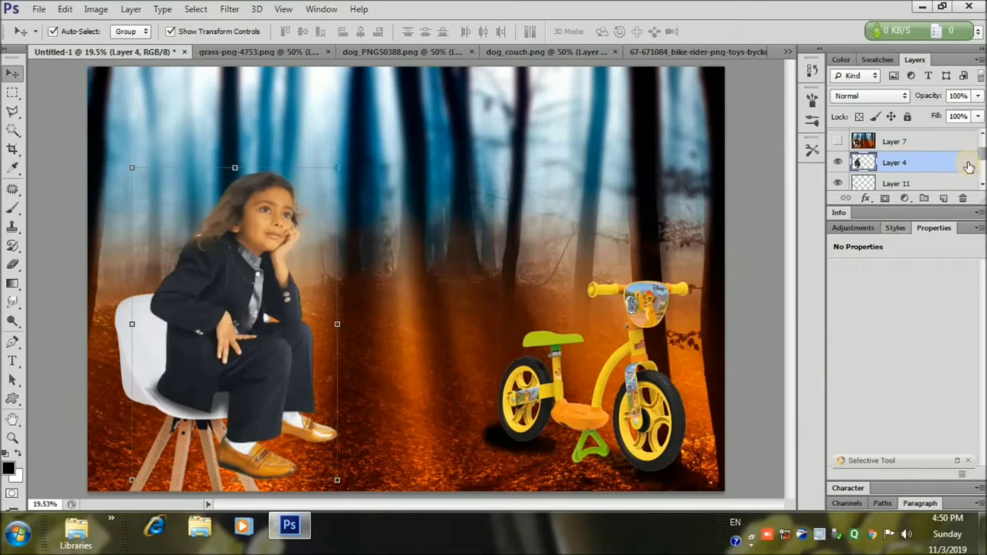
left_click(977, 95)
mouse_move(973, 111)
left_mouse_down()
mouse_move(952, 114)
mouse_move(973, 113)
left_mouse_up()
left_click(412, 104)
left_click_drag(896, 184, 896, 162)
Step: Narrow the seat shadow to 98.66% width and place it beneath the child layer at 61% opacity
key("ctrl+t")
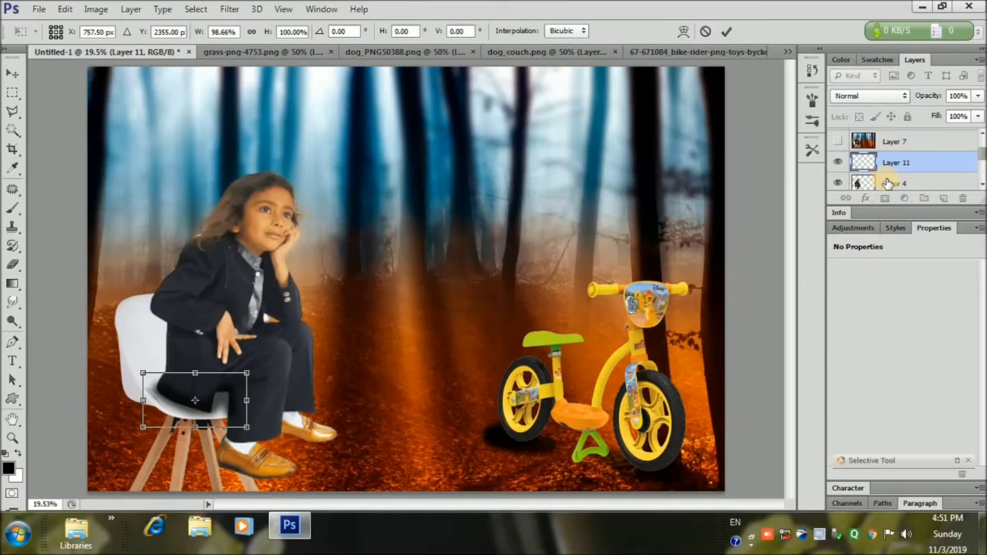
key("Return")
left_click(977, 95)
left_click_drag(973, 112, 938, 117)
left_click_drag(917, 183, 913, 158)
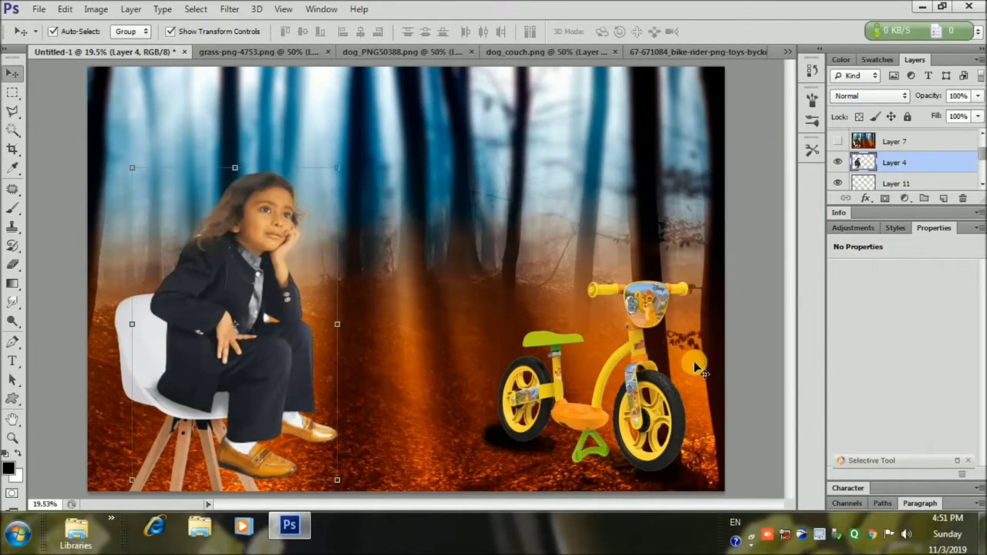
Step: Add an empty layer above the seat shadow and, with the child layer active, set the soft black brush to 48 px
left_click(918, 184)
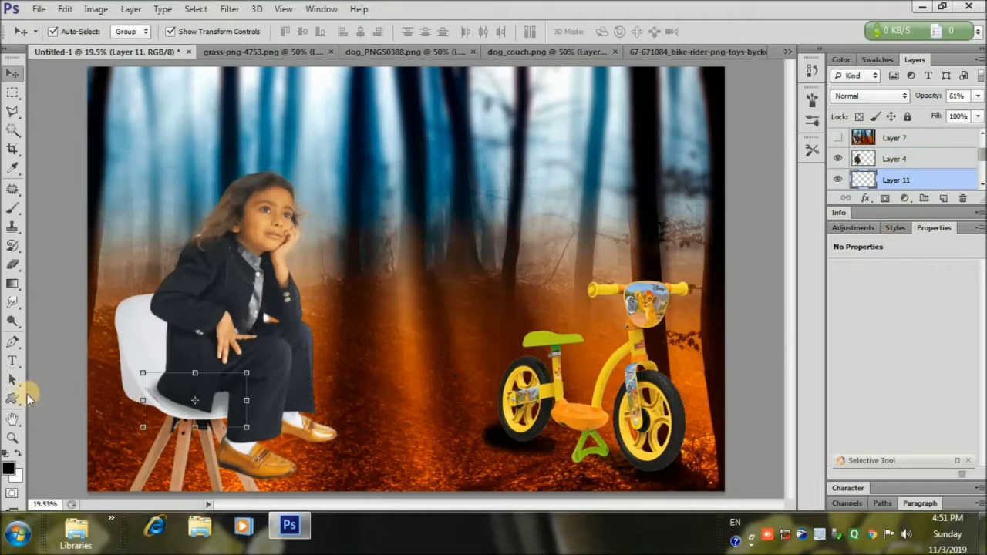
left_click(942, 199)
left_click(231, 445)
left_click(13, 265)
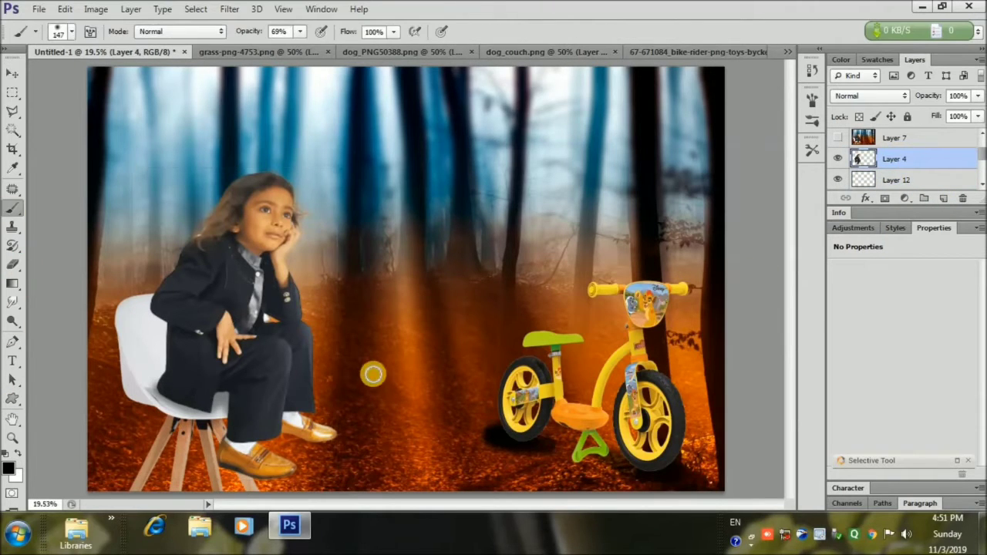
left_click(71, 31)
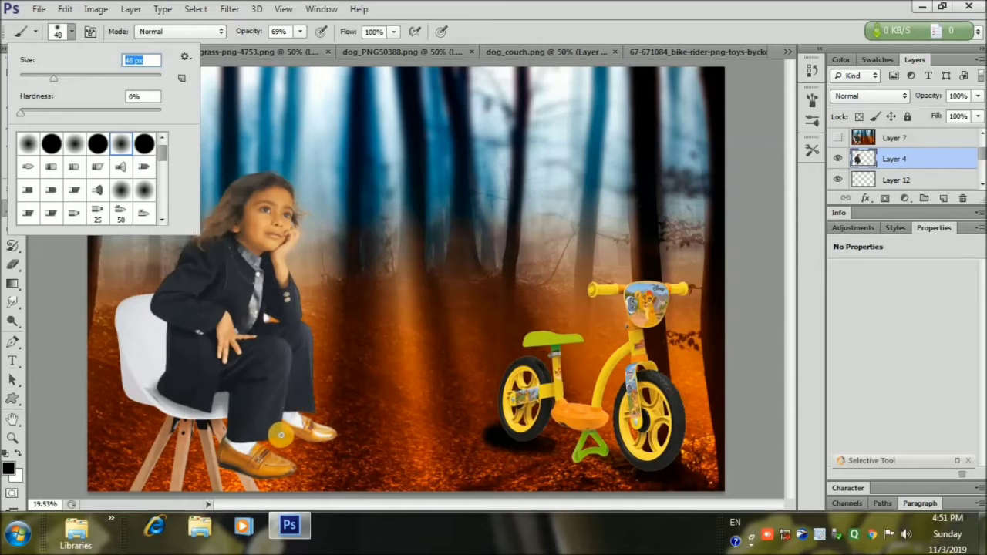
Step: Paint a thin black shadow beneath the sole of the child's far shoe at 69% brush opacity
left_click(12, 437)
left_click(275, 434)
left_click(387, 314)
left_click(387, 314)
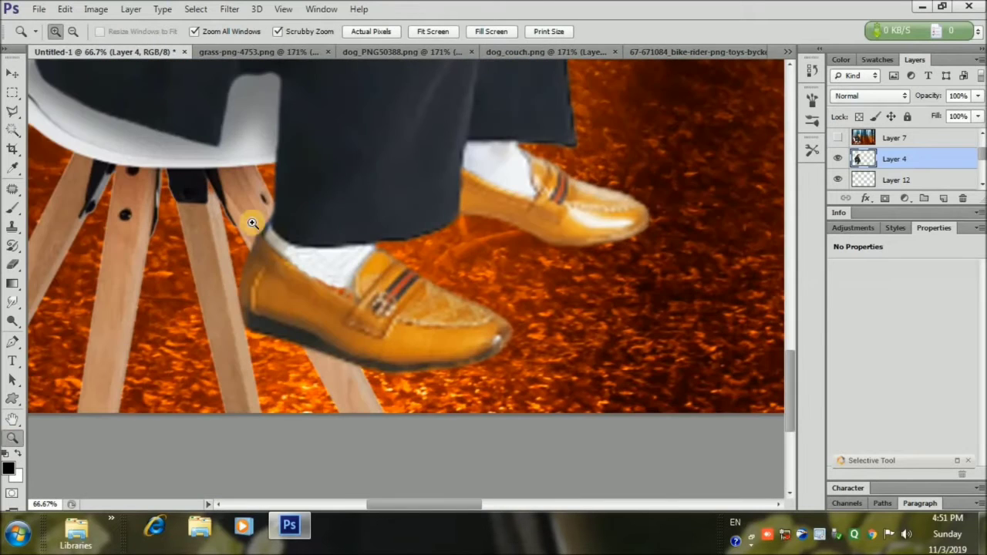
left_click(12, 208)
mouse_move(462, 221)
left_mouse_down()
mouse_move(480, 216)
mouse_move(545, 245)
mouse_move(633, 231)
mouse_move(466, 229)
left_mouse_up()
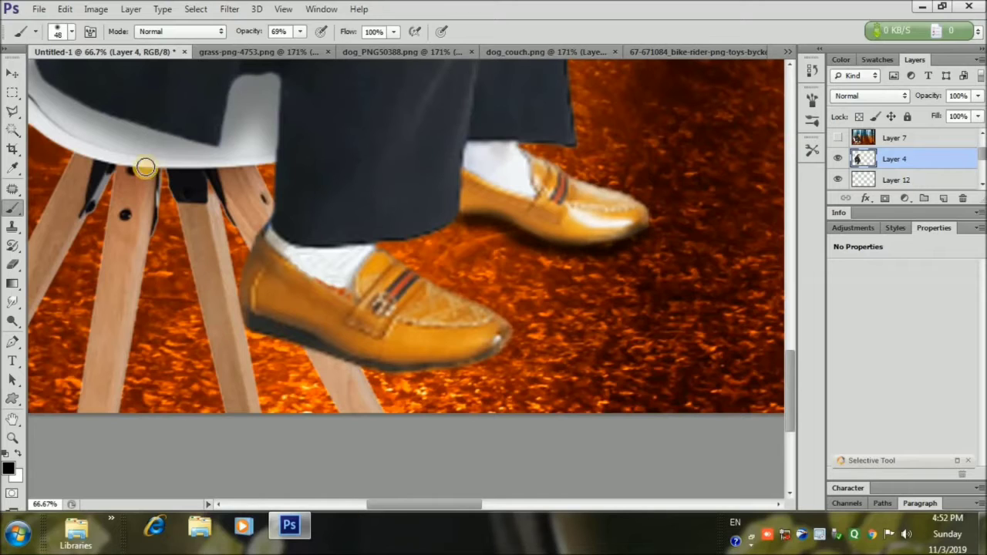
Step: Paint darker black shadows along the soles of both shoes with a 32 px brush at 100% opacity
left_click(300, 32)
left_click(69, 32)
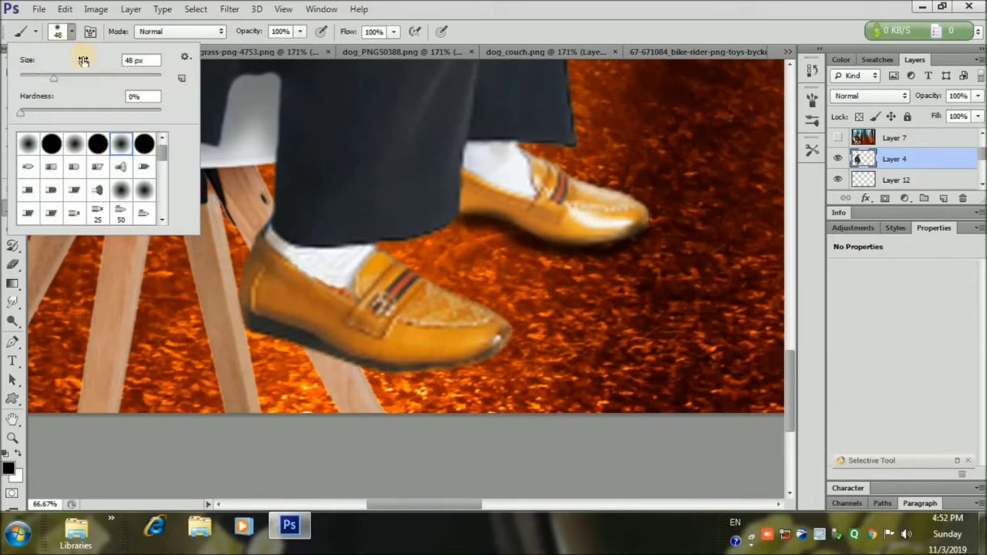
left_click(463, 217)
mouse_move(474, 214)
left_mouse_down()
mouse_move(564, 248)
mouse_move(613, 251)
mouse_move(650, 226)
left_mouse_up()
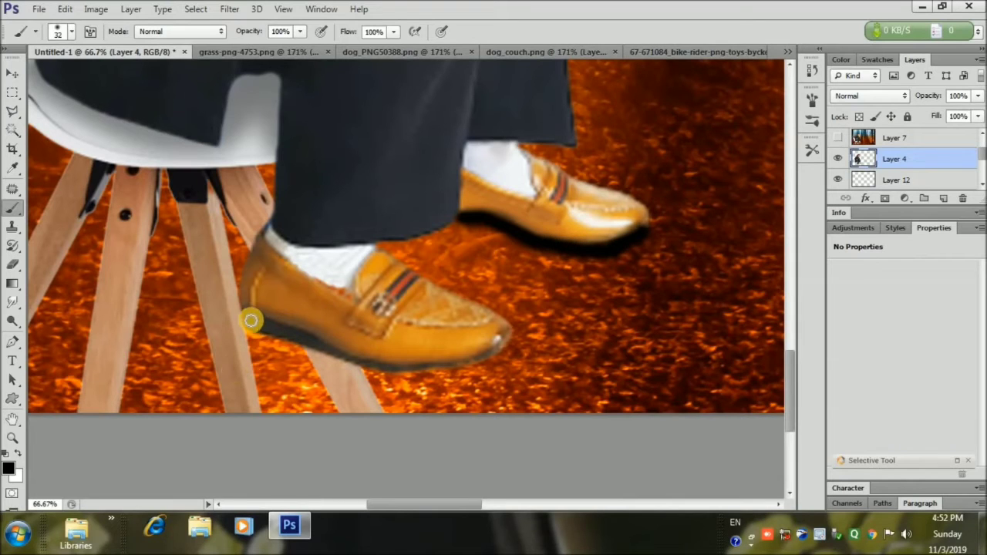
mouse_move(258, 327)
left_mouse_down()
mouse_move(388, 360)
mouse_move(456, 361)
mouse_move(500, 343)
left_mouse_up()
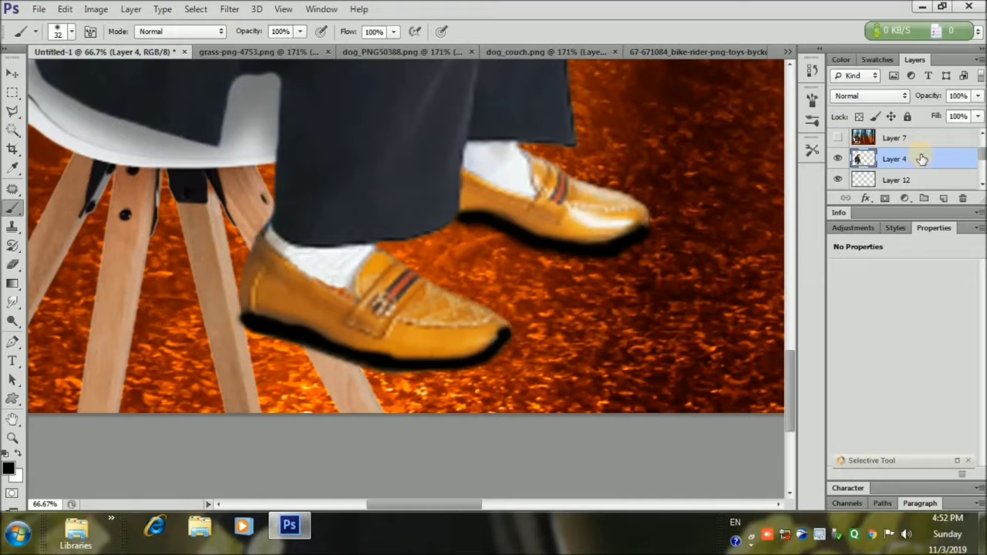
left_click(977, 96)
mouse_move(977, 115)
left_mouse_down()
mouse_move(946, 114)
mouse_move(977, 114)
left_mouse_up()
left_click(238, 325)
key("v")
key("z")
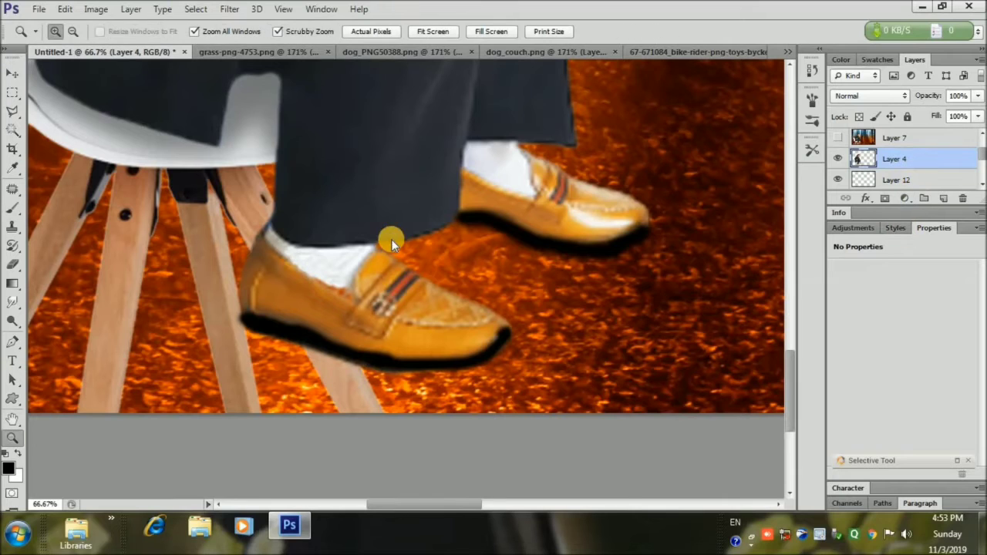
right_click(391, 239)
left_click(441, 32)
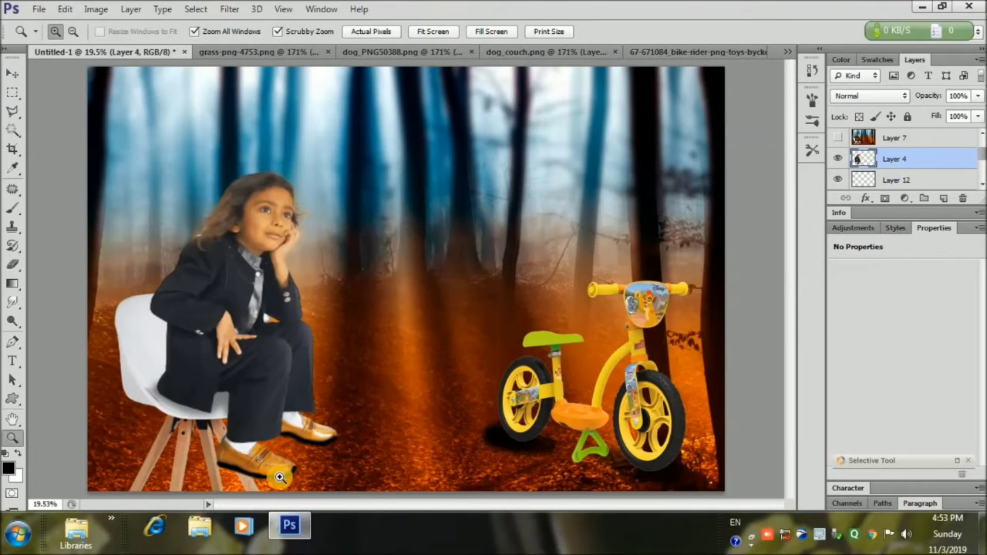
Step: Apply an Imagenomic filter to the child layer
left_click(229, 10)
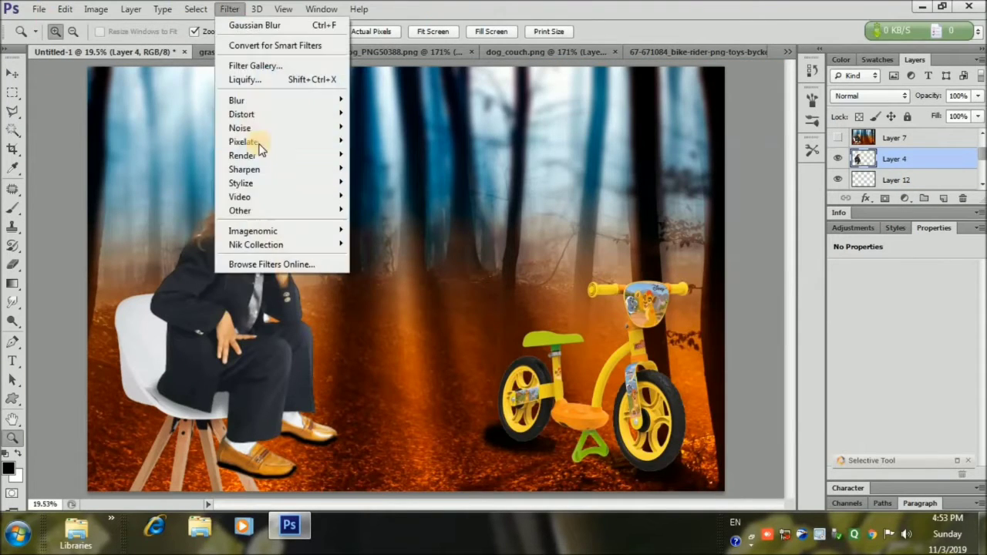
mouse_move(278, 227)
left_click(398, 259)
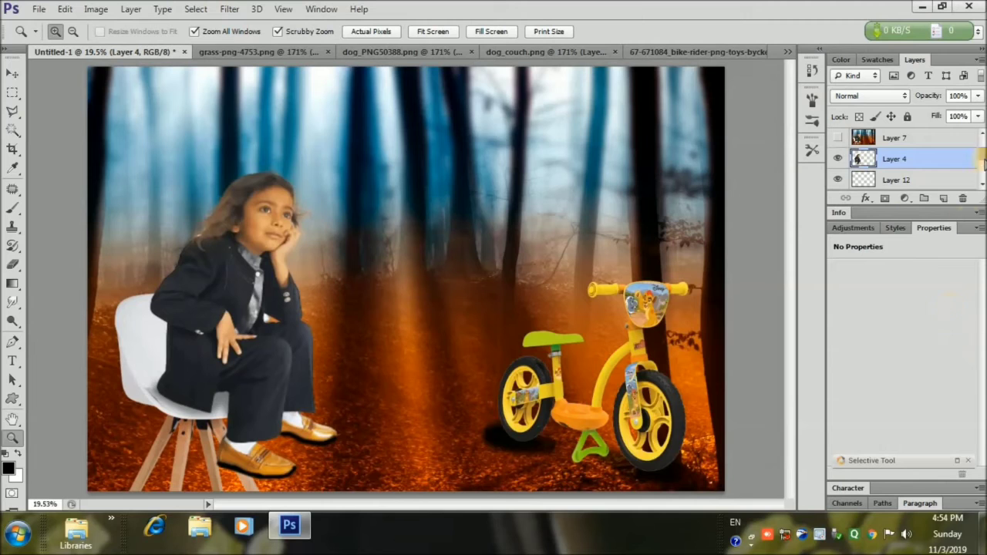
Step: Make the merged Layer 9 active and open the Color Efex Pro 4 filter on it
left_click_drag(983, 162, 942, 131)
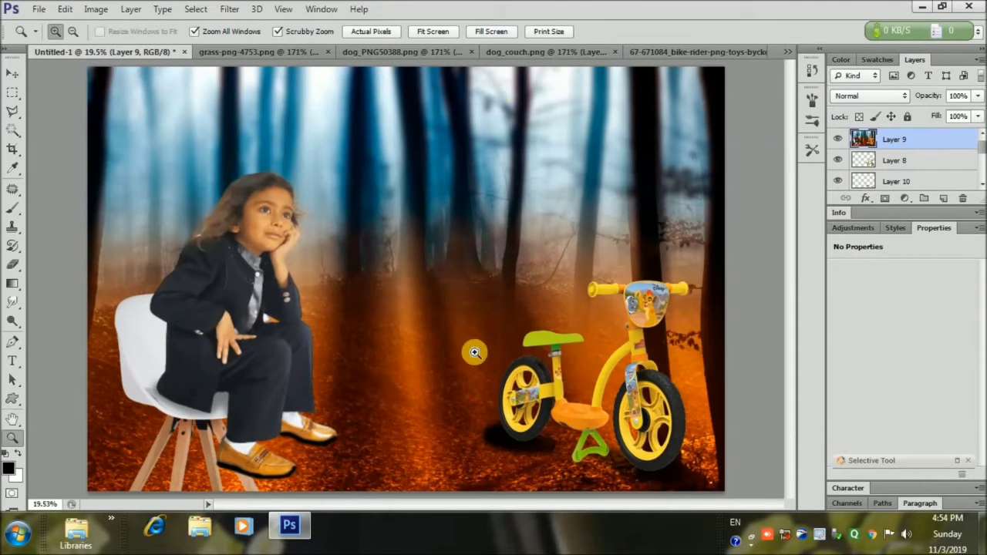
left_click(229, 8)
mouse_move(304, 242)
left_click(402, 257)
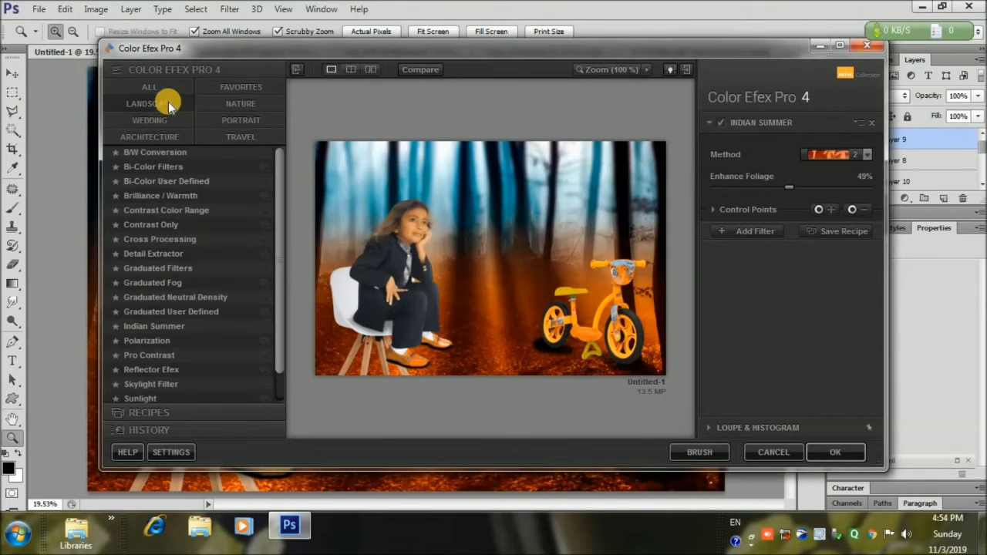
Step: Preview the Wedding filters on the image, including Classical Soft Focus, Infrared Film and Tonal Contrast
left_click(174, 122)
left_click(167, 182)
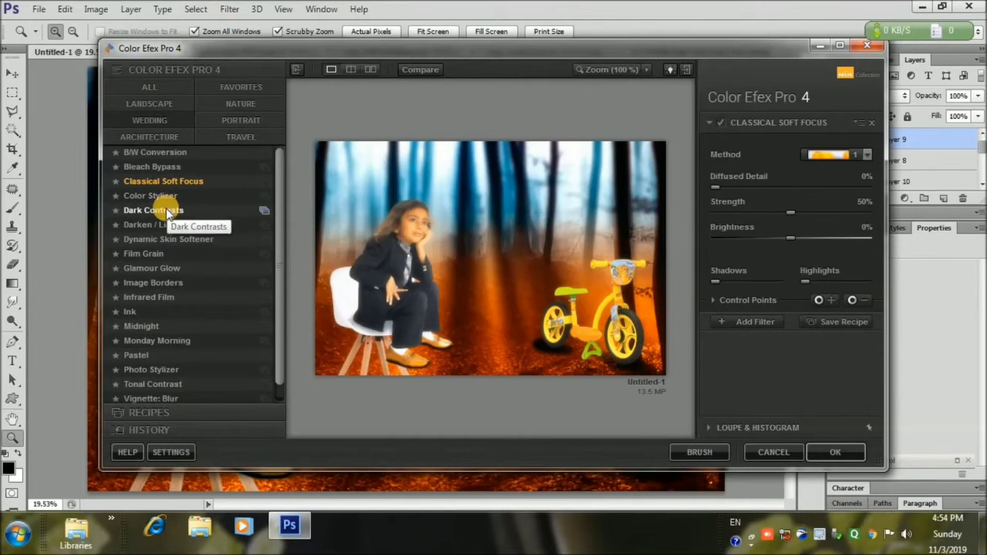
left_click(165, 222)
left_click(169, 269)
left_click(151, 297)
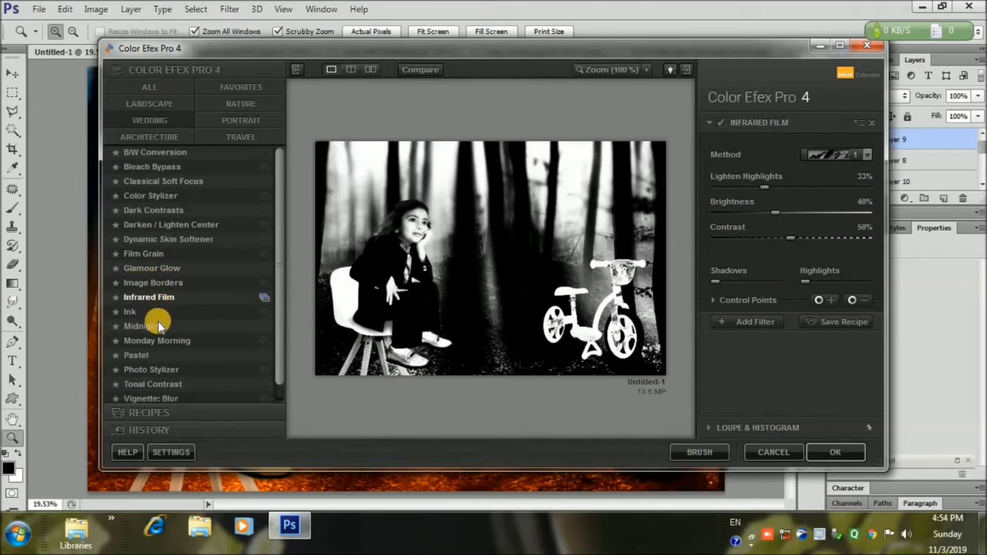
left_click(150, 327)
left_click(160, 357)
scroll(282, 323, "down", 1)
left_click(199, 381)
left_click(199, 368)
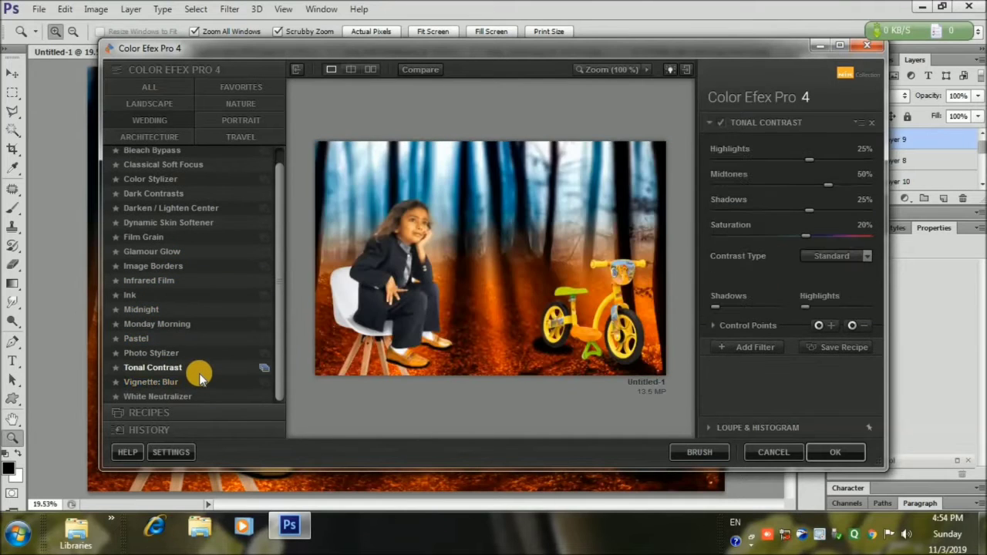
Step: Apply the Photo Stylizer filter with Varitone style 1, strength 0% and raised shadows and highlights
left_click(199, 355)
left_click(829, 169)
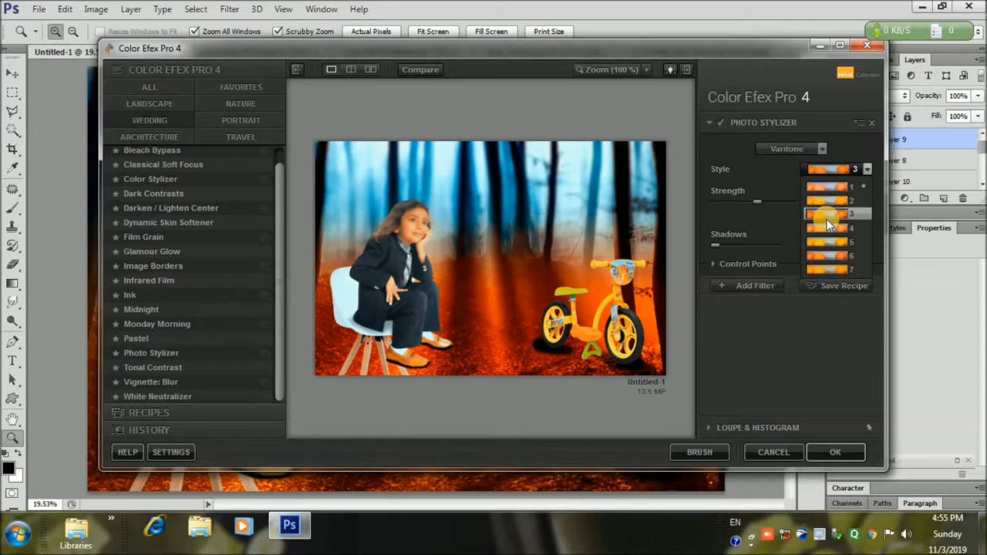
left_click(828, 187)
left_click_drag(715, 246, 749, 245)
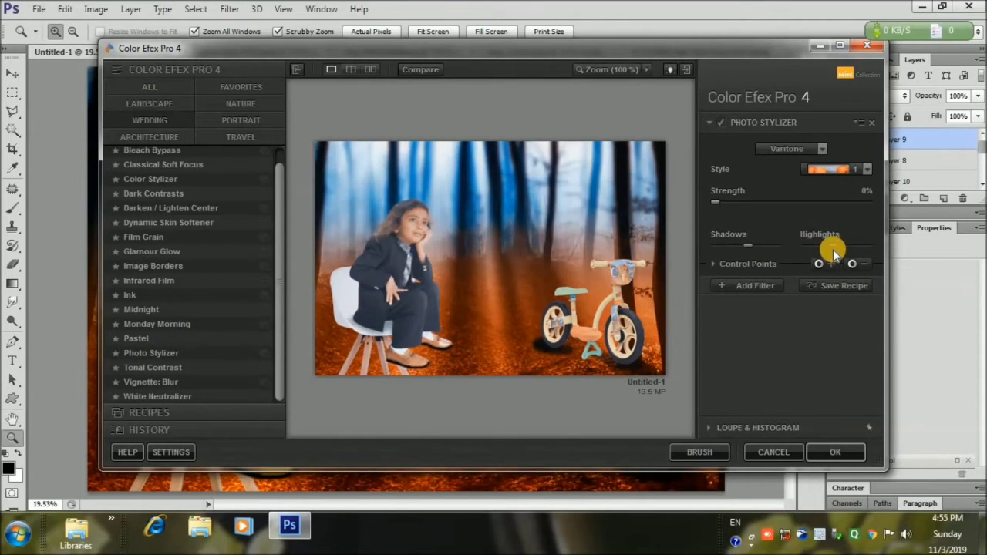
left_click(810, 452)
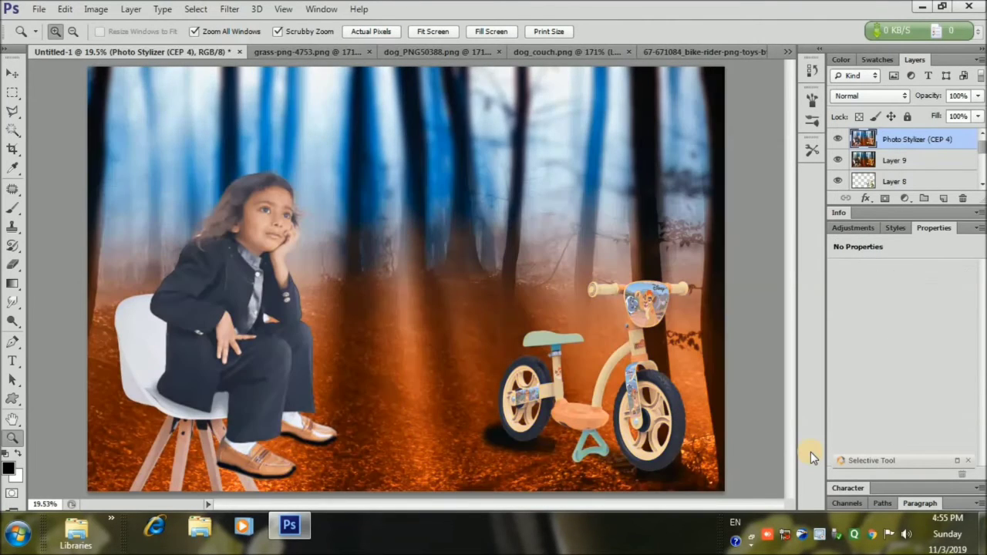
Step: Add a layer mask to the Photo Stylizer layer, invert it to black and paint white over the child's face and hand at 56 px
left_click(884, 198)
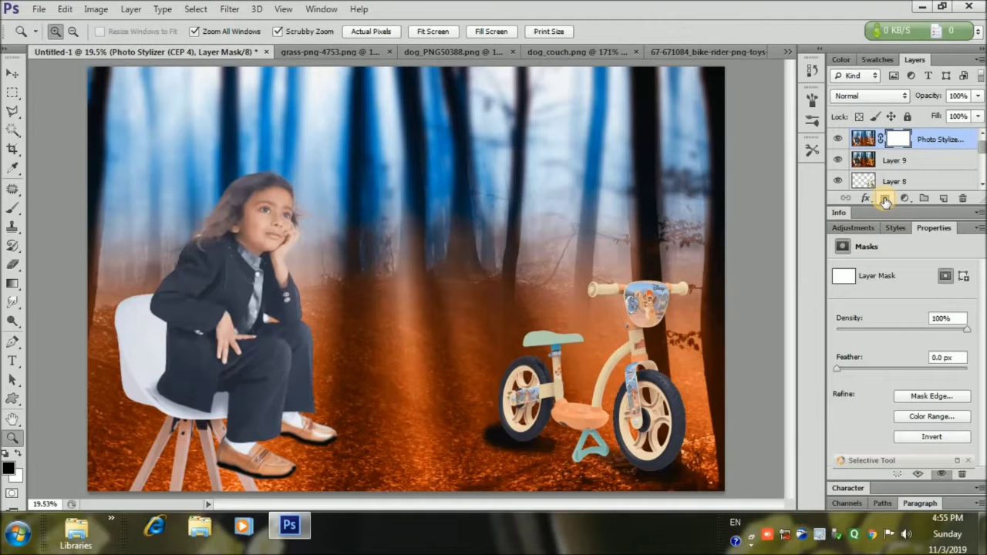
left_click(13, 209)
left_click(71, 31)
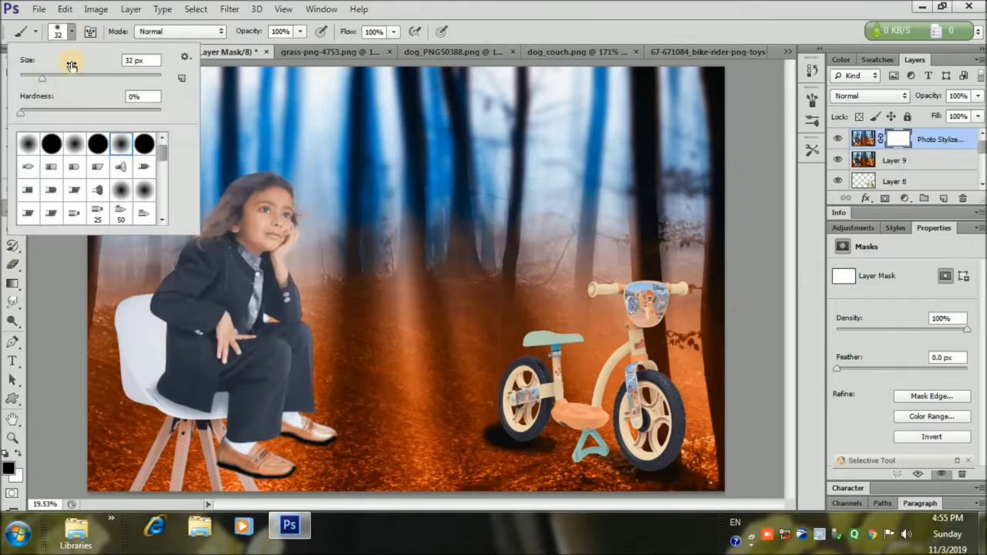
left_click(898, 143)
key("ctrl+i")
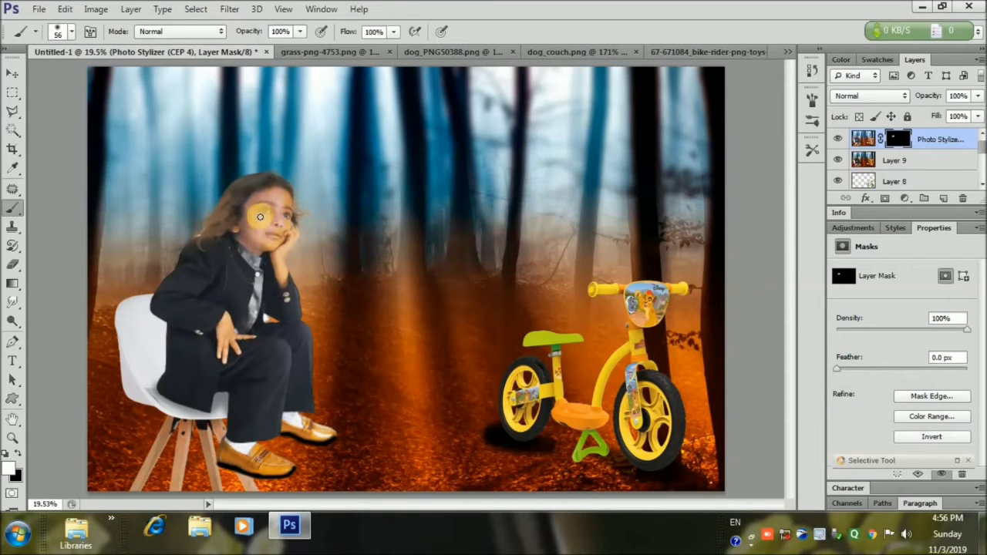
mouse_move(208, 239)
left_mouse_down()
mouse_move(210, 214)
mouse_move(211, 228)
mouse_move(252, 215)
mouse_move(271, 193)
left_mouse_up()
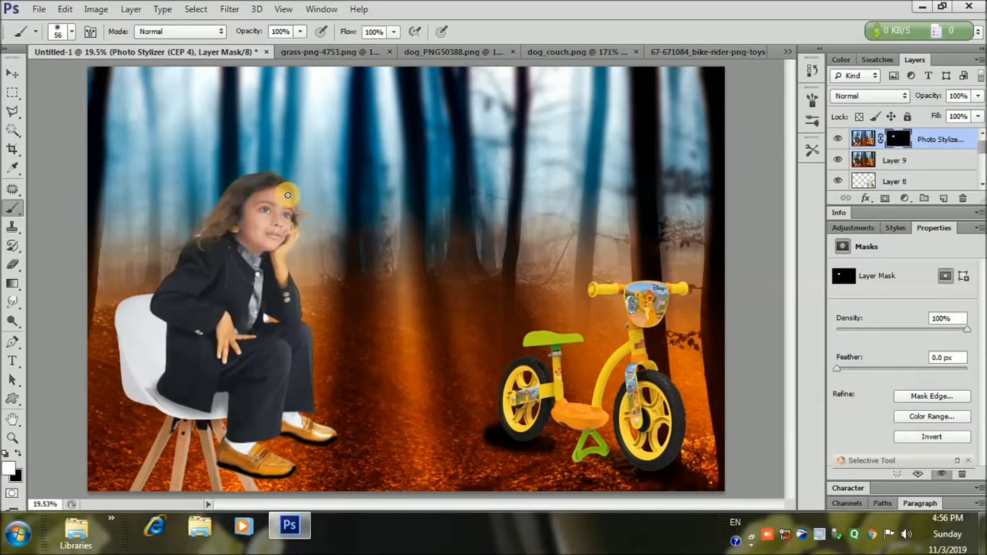
mouse_move(238, 211)
left_mouse_down()
mouse_move(227, 240)
mouse_move(266, 263)
mouse_move(234, 244)
mouse_move(224, 335)
left_mouse_up()
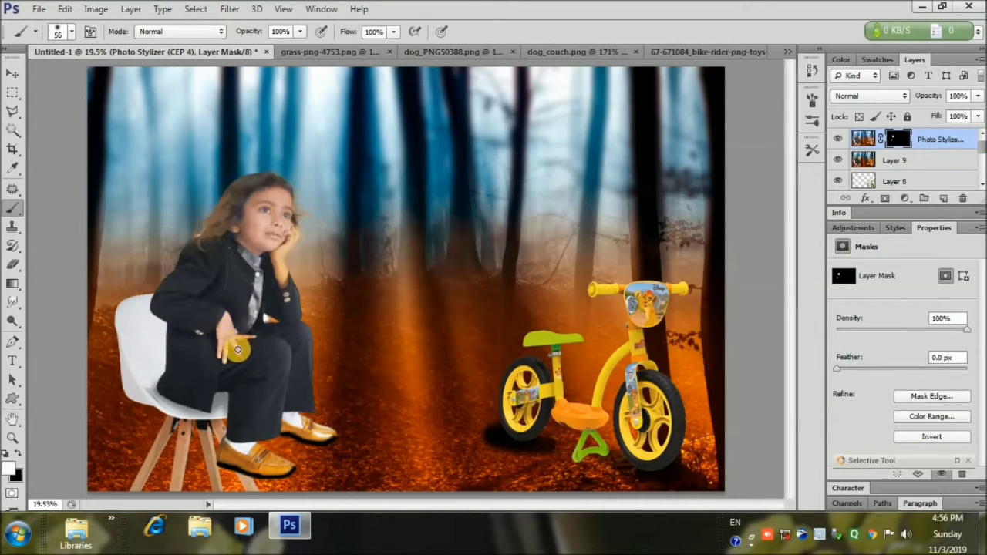
Step: Paint black on the Photo Stylizer mask along the child's hairline to remove the effect from the hair
left_click(13, 437)
left_click(258, 207)
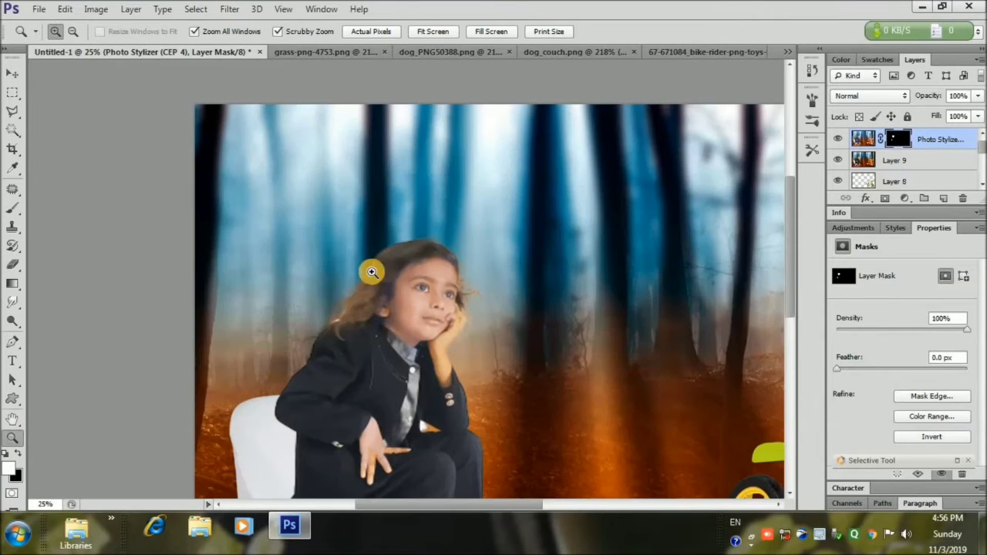
left_click(406, 287)
left_click(421, 294)
left_click(423, 292)
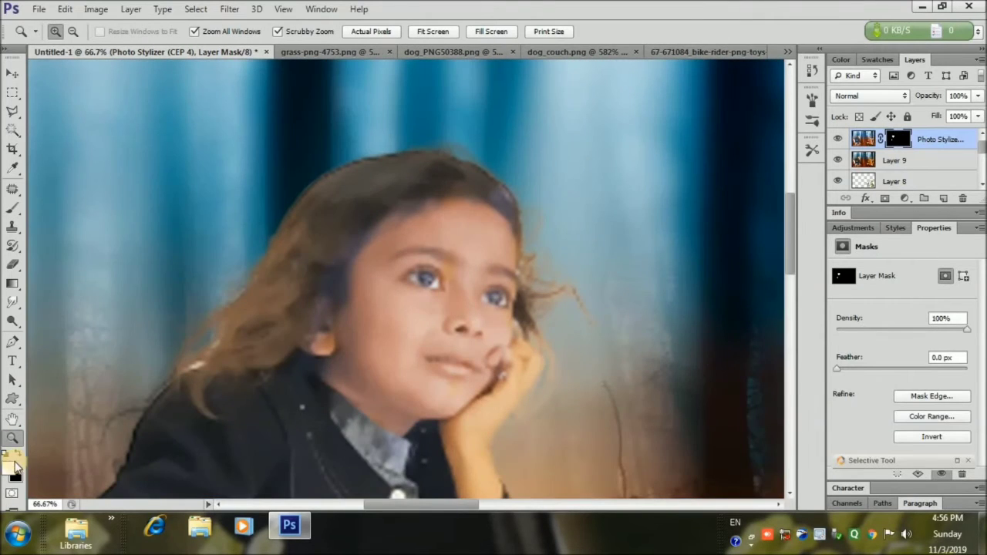
left_click(324, 300)
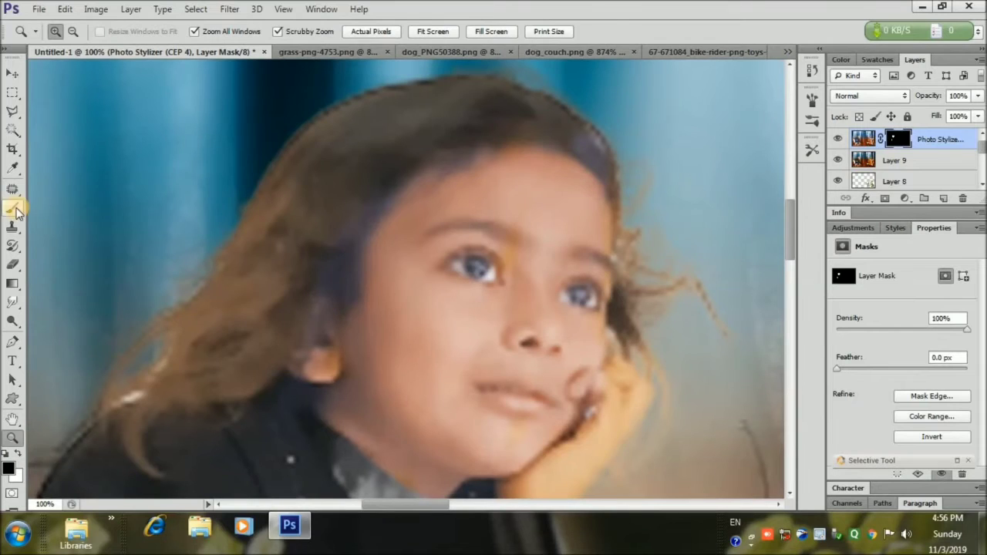
key("b")
mouse_move(333, 278)
left_mouse_down()
mouse_move(317, 323)
mouse_move(312, 313)
mouse_move(364, 214)
mouse_move(401, 181)
mouse_move(525, 129)
mouse_move(600, 158)
left_mouse_up()
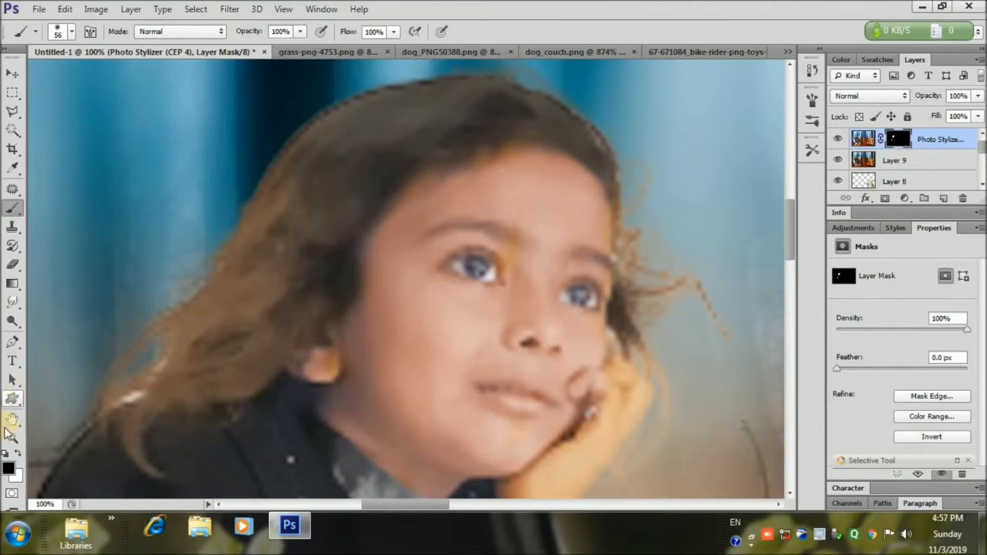
Step: Paint white on the Photo Stylizer mask over the child's raised hand, wrist and neck
left_click(21, 455)
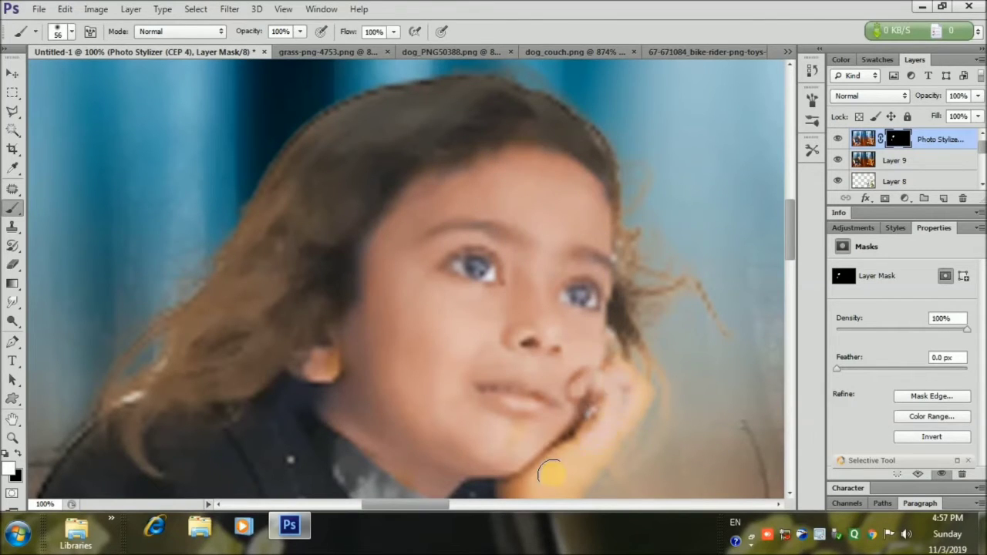
mouse_move(512, 413)
left_mouse_down()
mouse_move(528, 279)
mouse_move(509, 241)
mouse_move(469, 275)
mouse_move(501, 312)
left_mouse_up()
left_click_drag(531, 370, 516, 383)
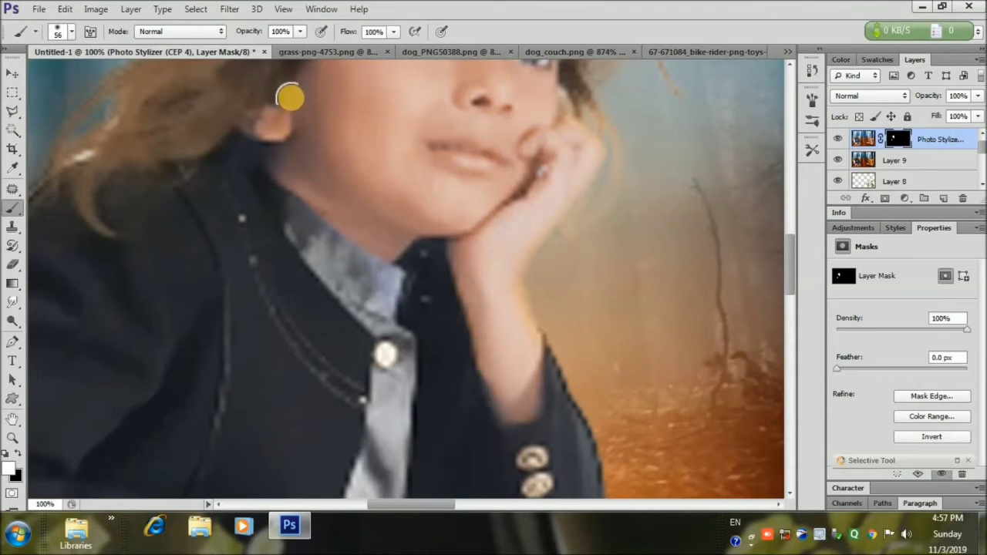
left_click_drag(341, 128, 347, 255)
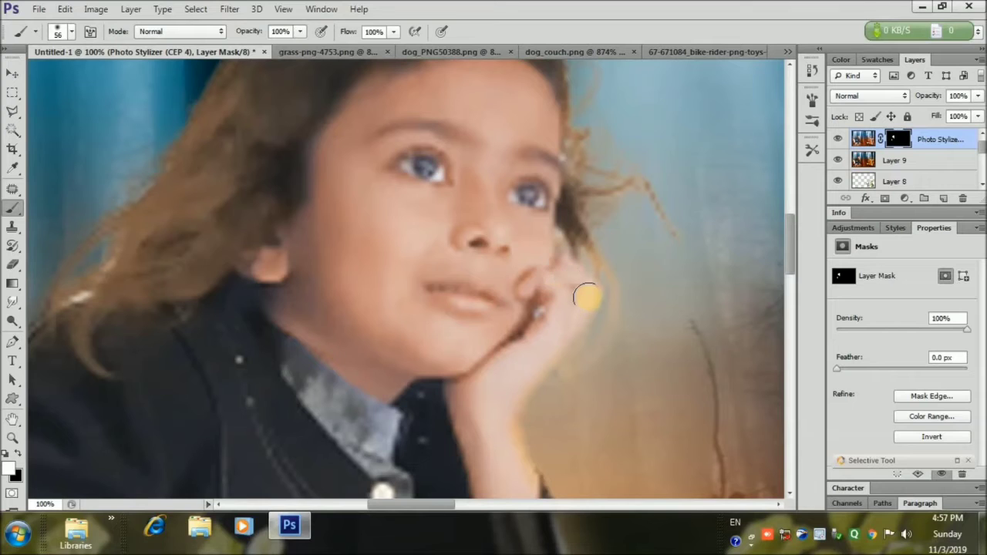
Step: Paint white on the Photo Stylizer mask over the fingers and back of the hand resting on the knee
key("v")
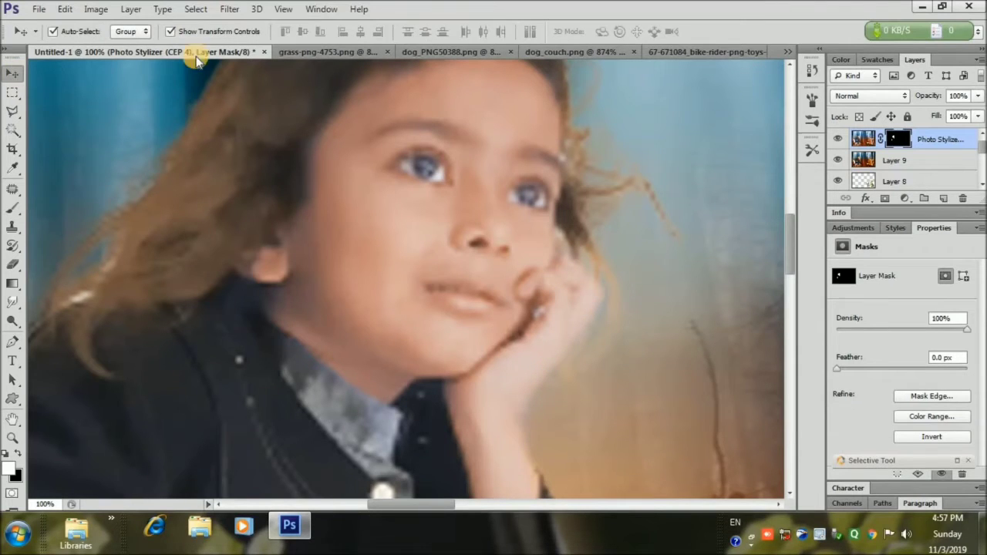
left_click(13, 438)
left_click(495, 34)
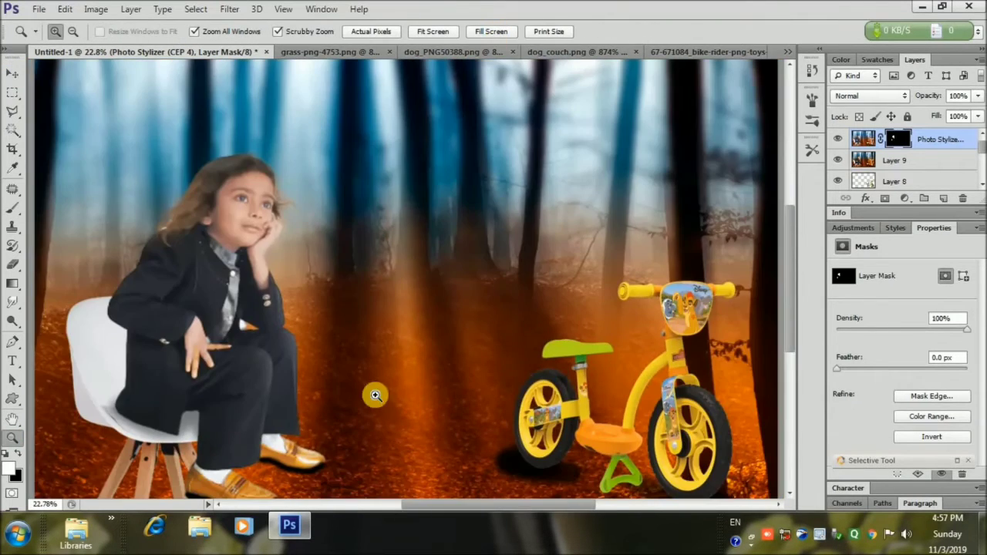
left_click(198, 360)
left_click(198, 362)
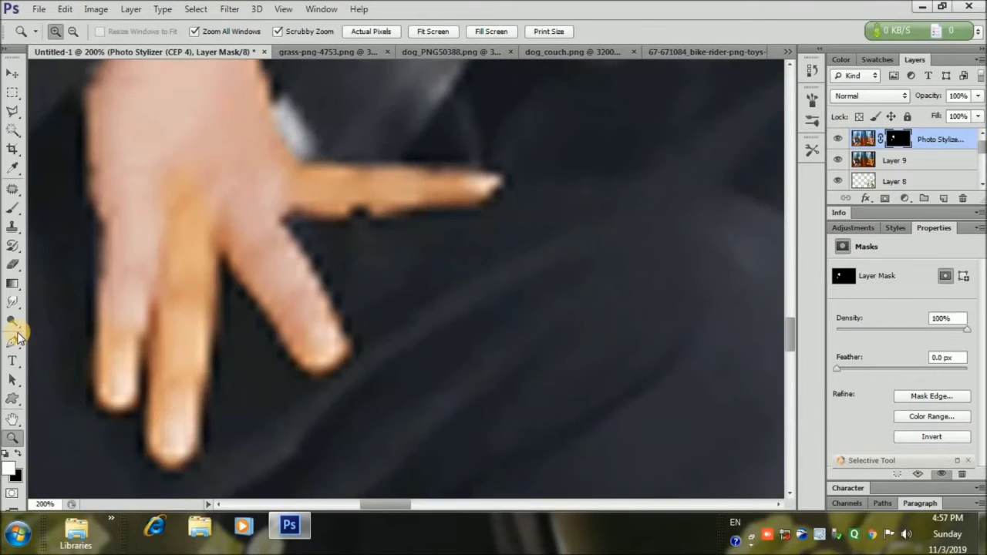
left_click(14, 212)
mouse_move(176, 429)
left_mouse_down()
mouse_move(164, 345)
mouse_move(119, 221)
left_mouse_up()
left_click_drag(284, 189, 406, 193)
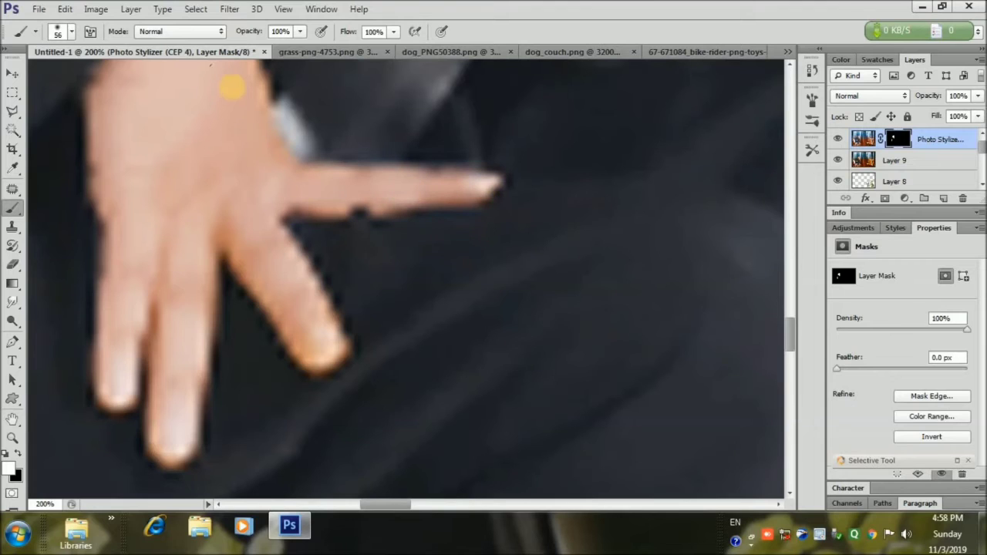
key("v")
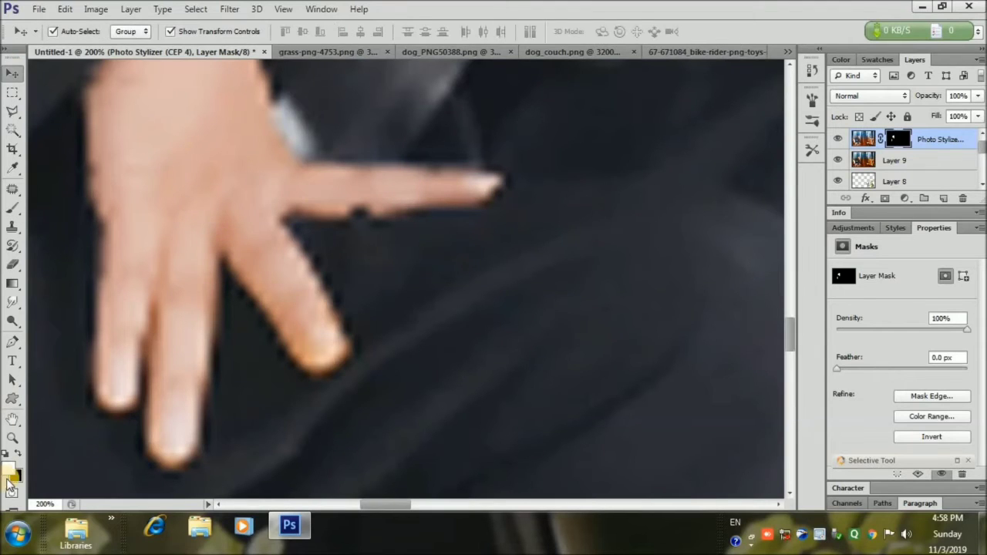
left_click(13, 437)
left_click(441, 33)
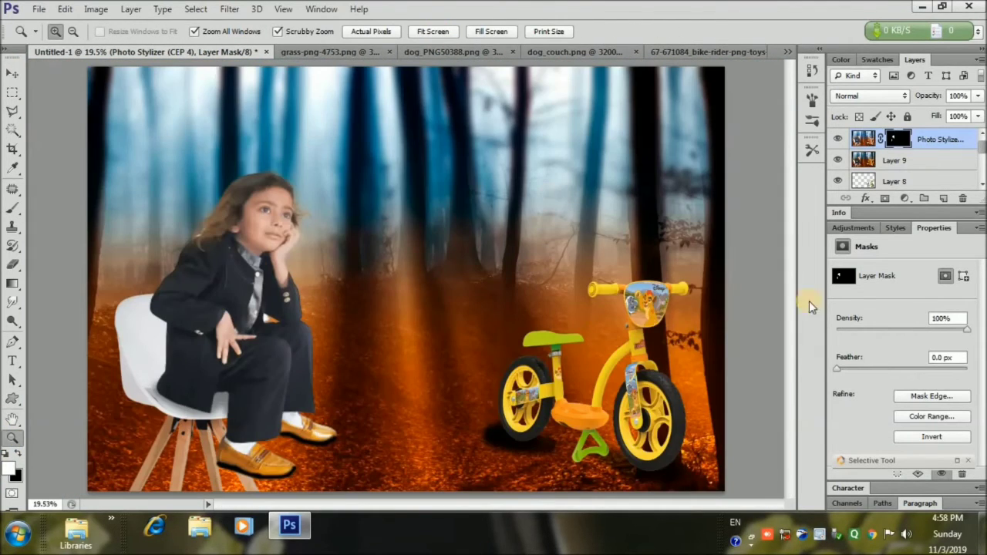
Step: Open the 5804500-download-falling-leaves PNG from the Jenil Photo Tools folder
left_click(40, 10)
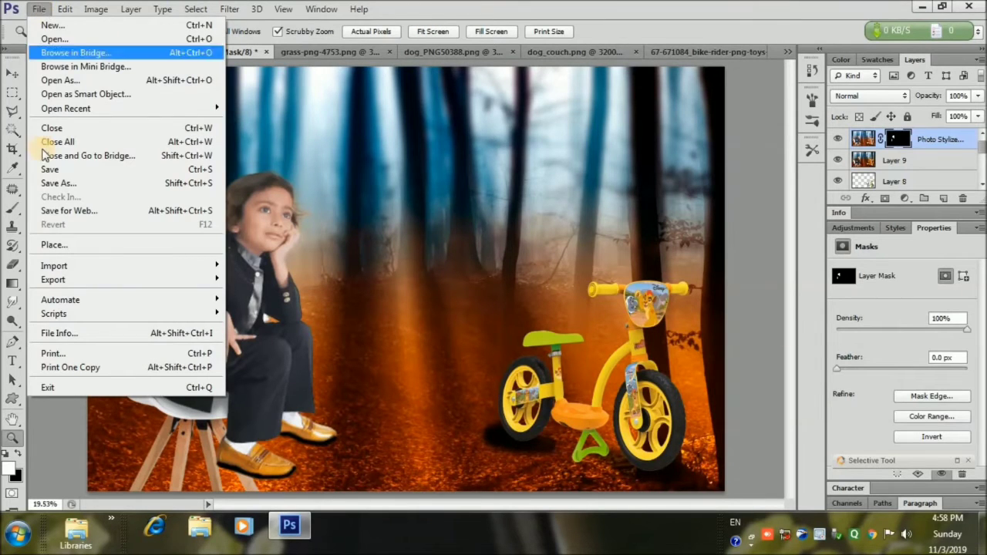
left_click(54, 39)
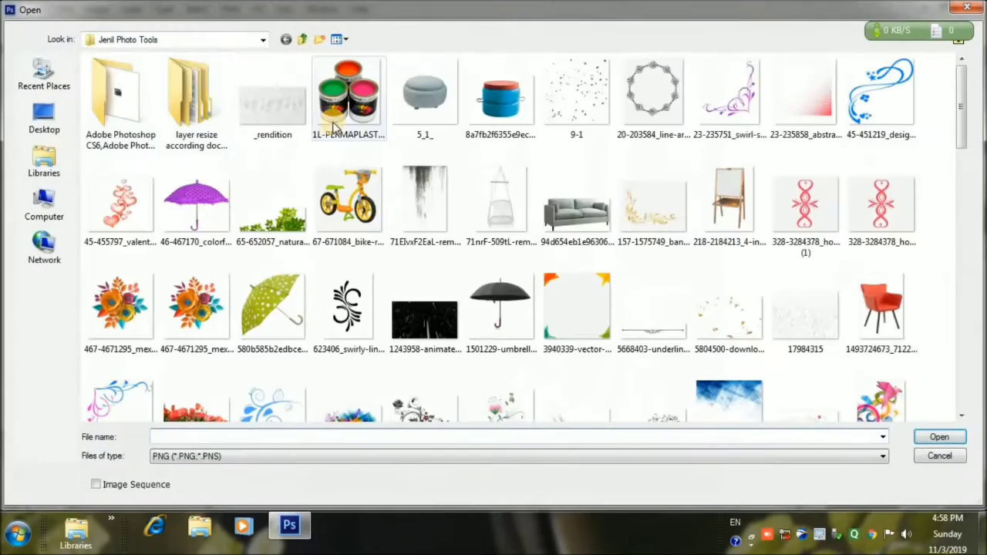
scroll(960, 142, "down", 4)
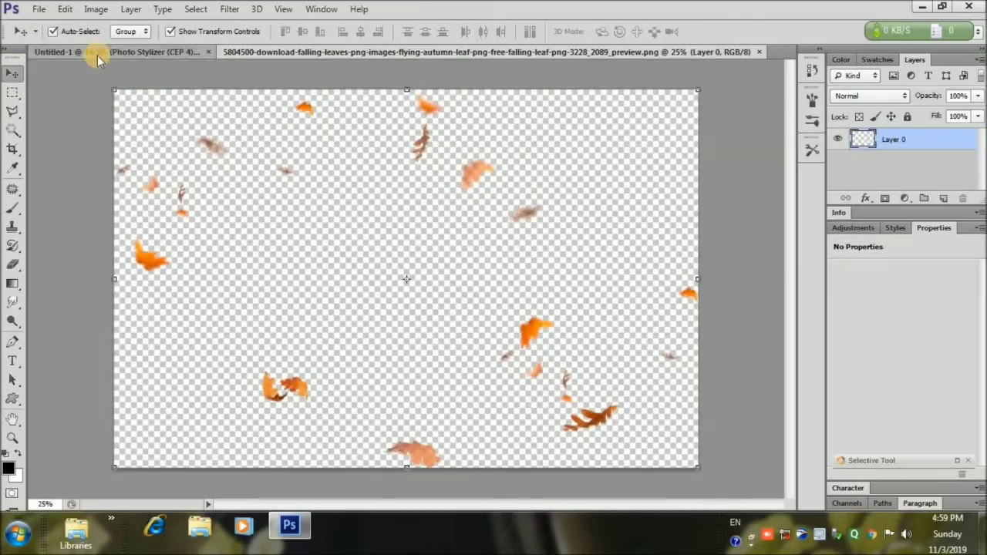
Step: Place the falling leaves in the upper-left part of the Untitled-1 composition and close the leaves PNG
left_click(93, 51)
left_click(362, 50)
left_click_drag(529, 332, 447, 289)
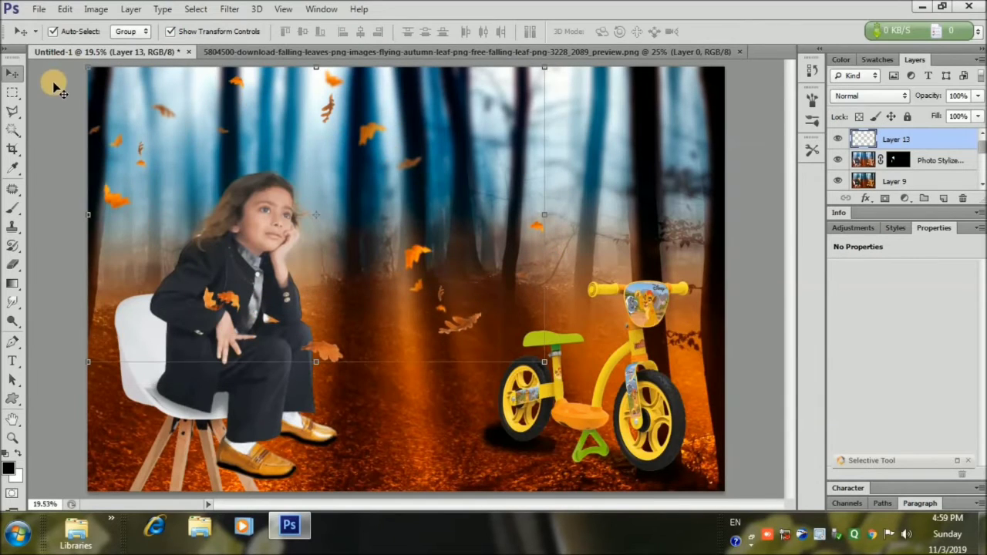
left_click(48, 84)
left_click(906, 141)
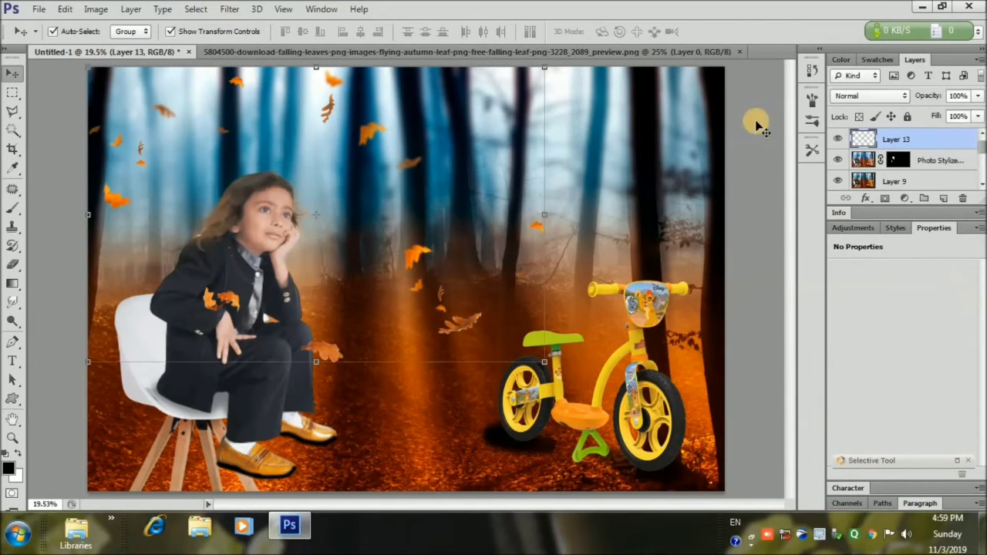
left_click(728, 52)
left_click(743, 52)
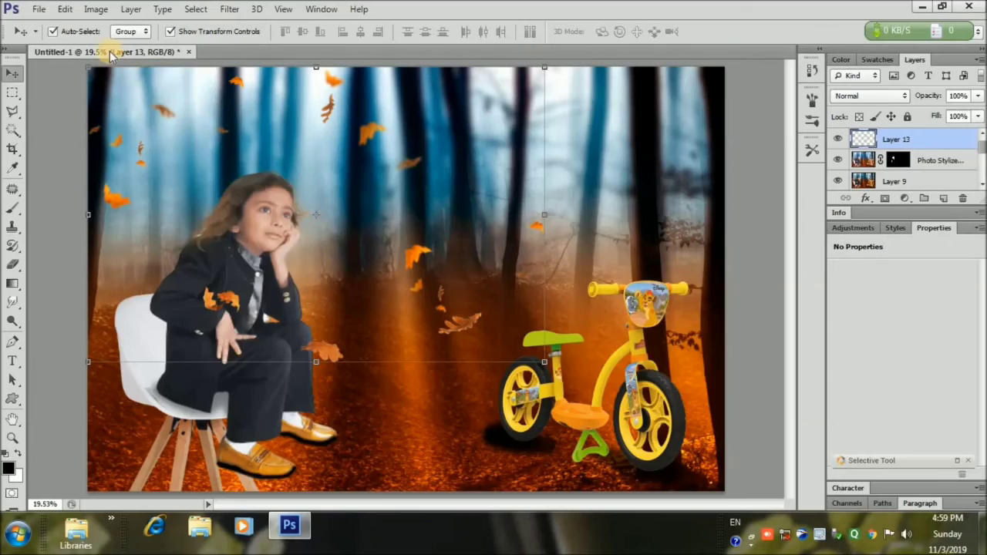
Step: Open Falling-Autumn-Leaves-PNG-Free-Download.png from the Jenil Photo Tools folder
left_click(39, 9)
left_click(40, 35)
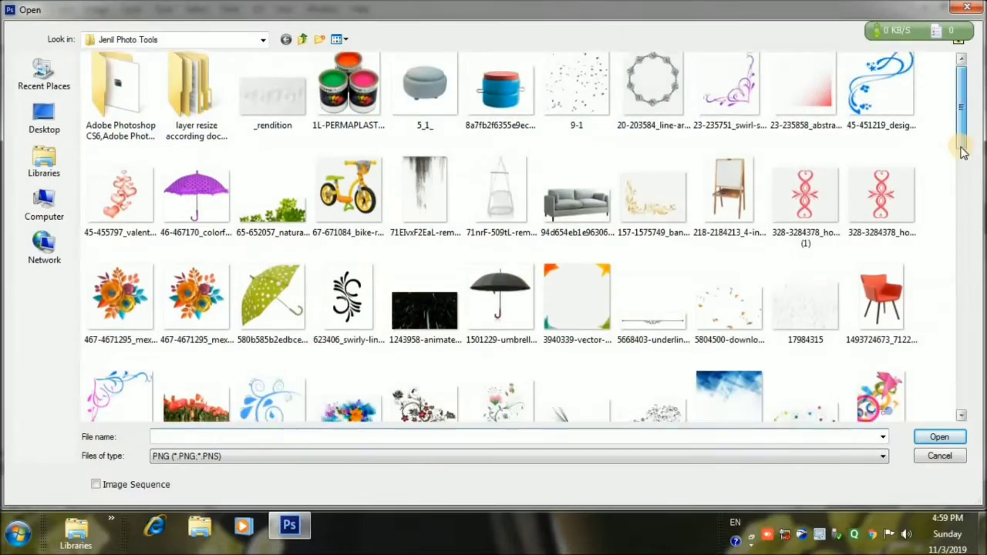
left_click_drag(961, 135, 961, 285)
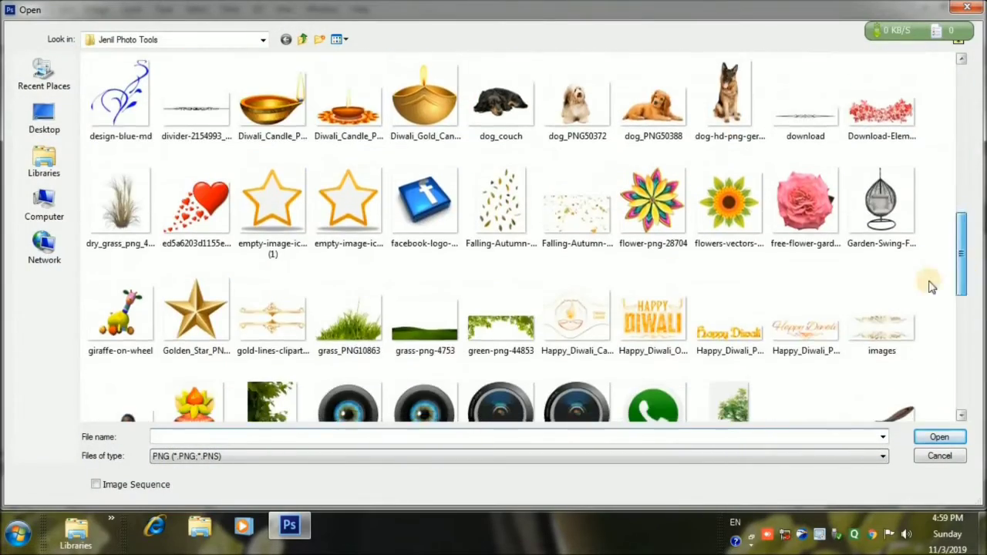
left_click(577, 205)
left_click(939, 436)
Step: Try placing and resizing the yellow falling leaves across the upper-right part of the composition, and delete that layer
left_click_drag(498, 231, 538, 184)
key("ctrl+t")
left_click_drag(714, 265, 624, 227)
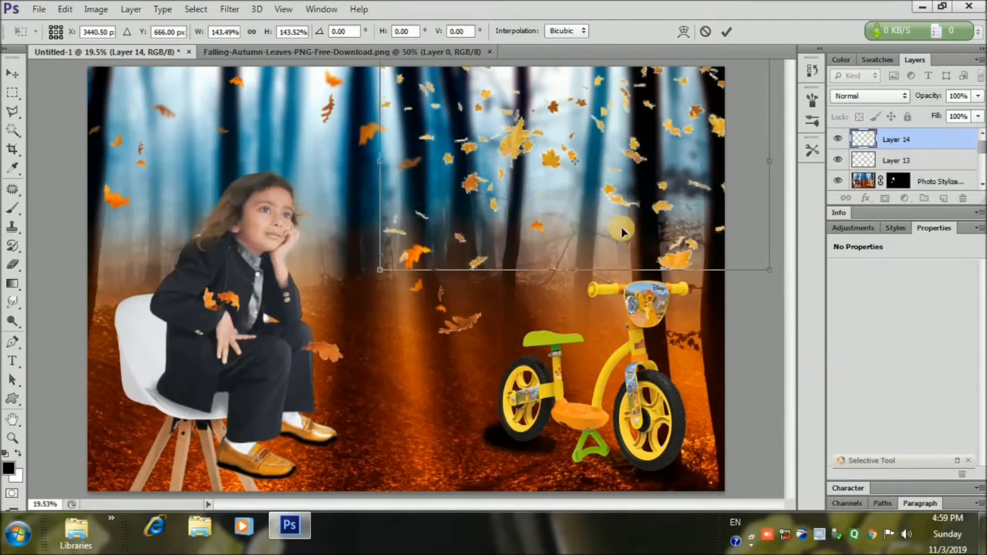
left_click_drag(768, 271, 760, 136)
left_click(726, 32)
key("Delete")
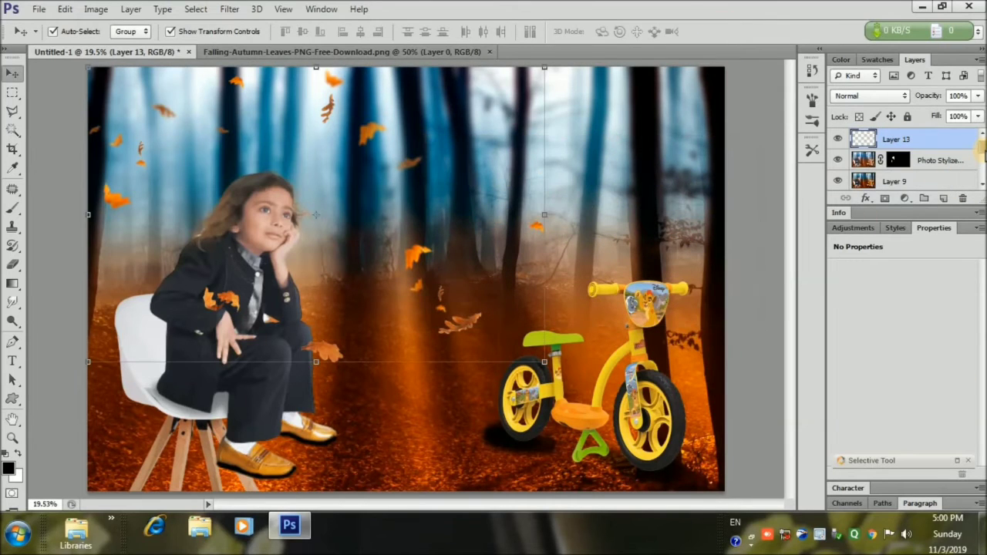
Step: Duplicate the Layer 13 leaves, move the copy to the upper-right of the forest and rotate it about -88 degrees
key("ctrl+j")
left_click_drag(445, 106, 734, 116)
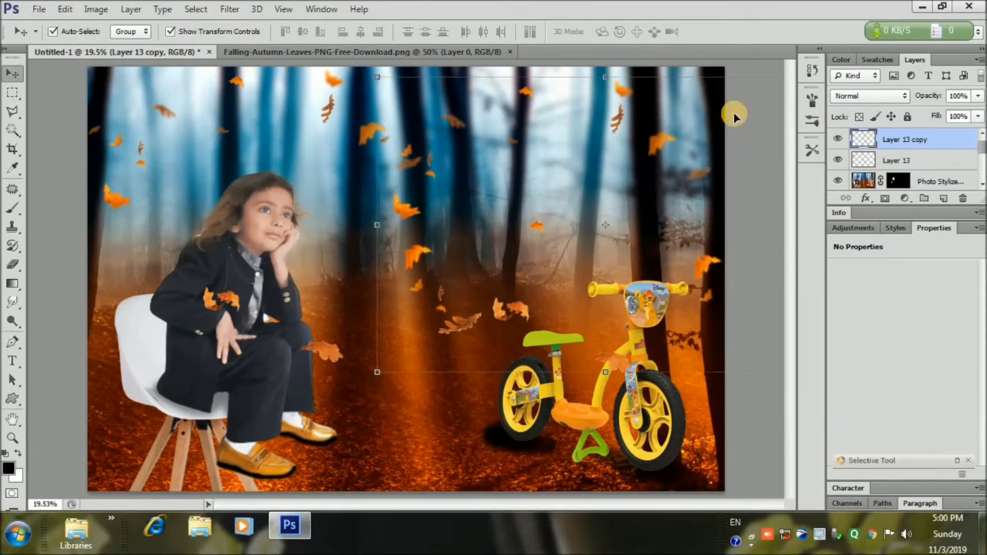
left_click_drag(373, 67, 540, 280)
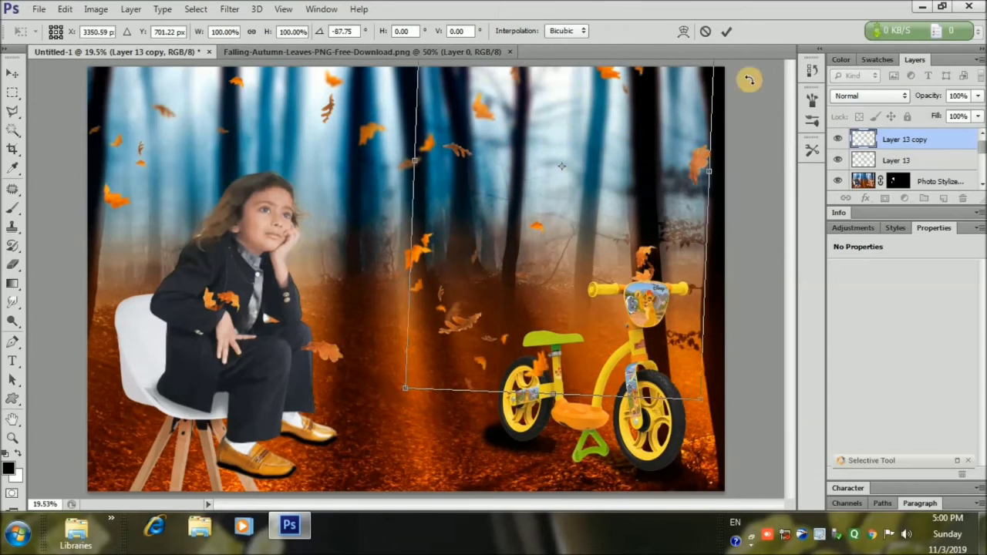
left_click(726, 32)
Step: Duplicate the Layer 13 leaves again, scale the copy to about 77.6% and place it above the bike
left_click(915, 162)
key("ctrl+j")
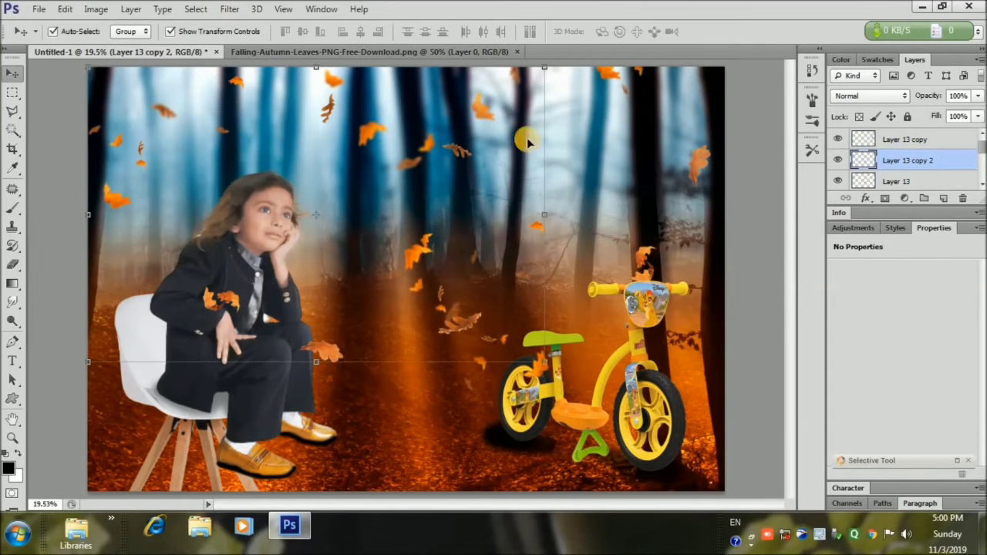
key("ctrl+t")
left_click_drag(545, 362, 444, 297)
left_click_drag(293, 201, 621, 266)
key("Return")
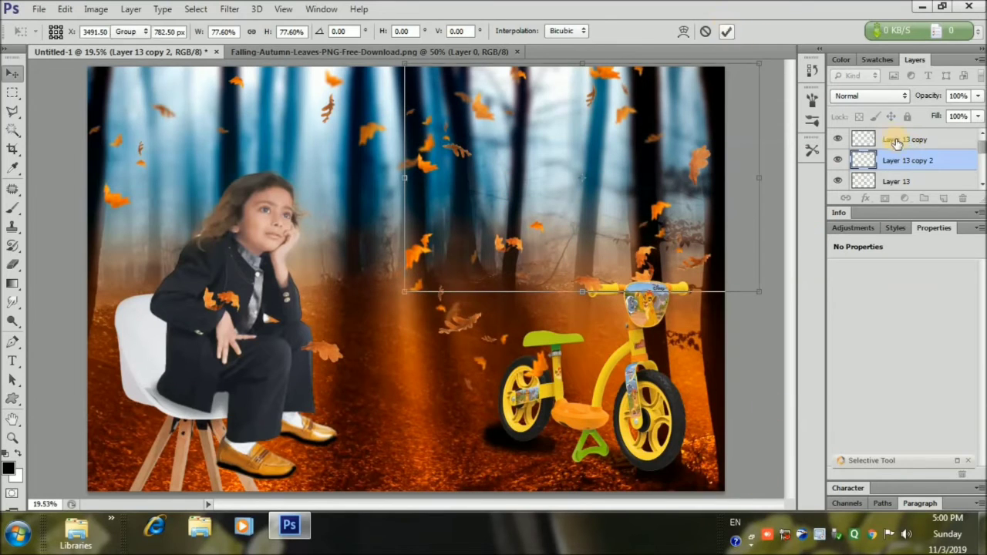
Step: Merge Layer 13 with Layer 13 copy 2 and erase the leaf overlapping the bike's handlebar grip
left_click(909, 146)
left_click(956, 167, "shift")
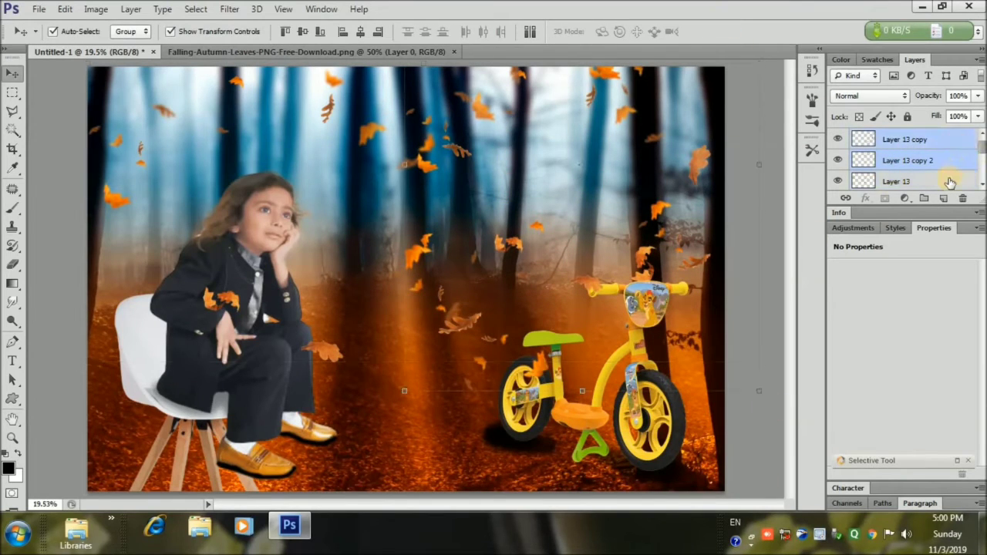
left_click(949, 182, "shift")
scroll(949, 182, "down", 1)
key("e")
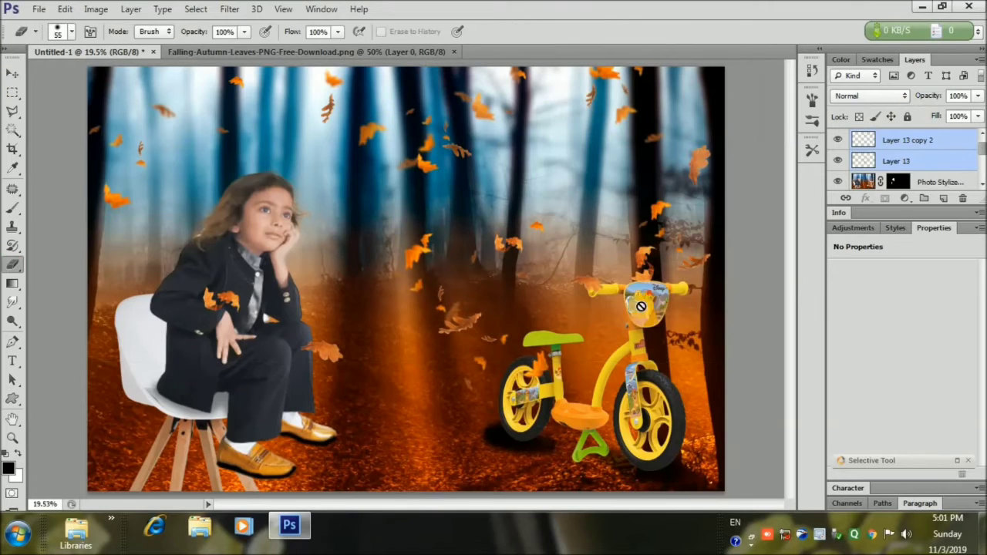
right_click(889, 162)
left_click(609, 410)
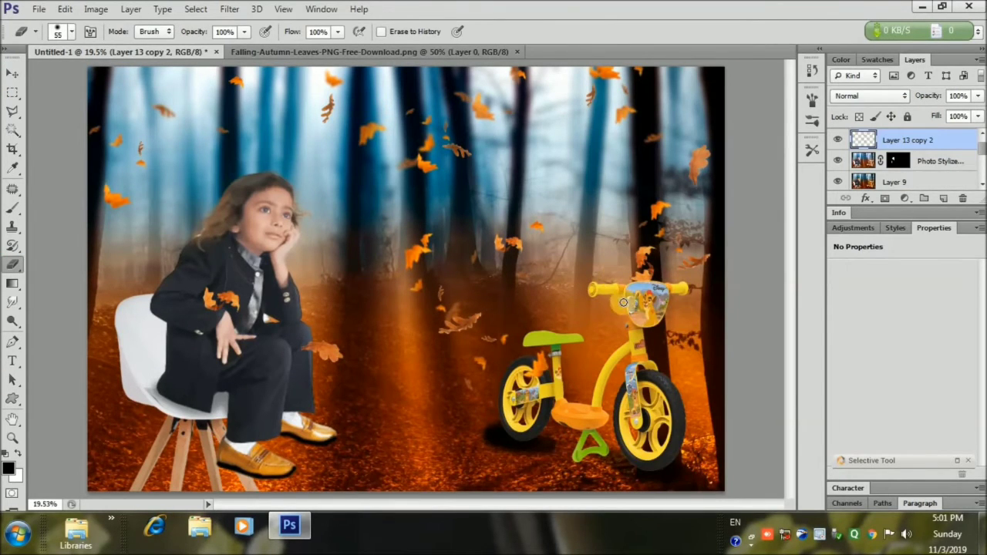
left_click_drag(623, 302, 632, 281)
key("v")
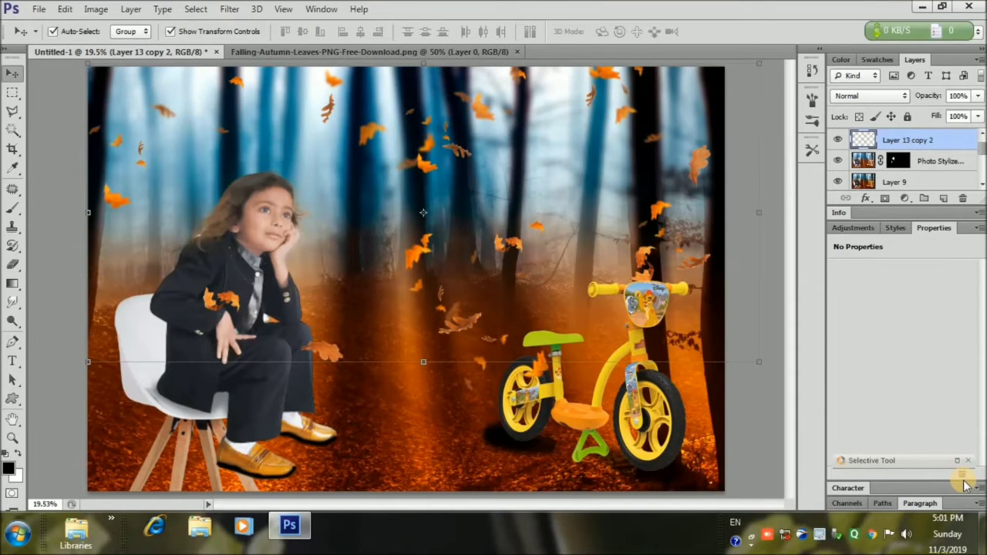
Step: Open tall-grass-png-44159.png from the Jenil Photo Tools folder
left_click(27, 10)
left_click(48, 40)
left_click_drag(961, 116, 965, 363)
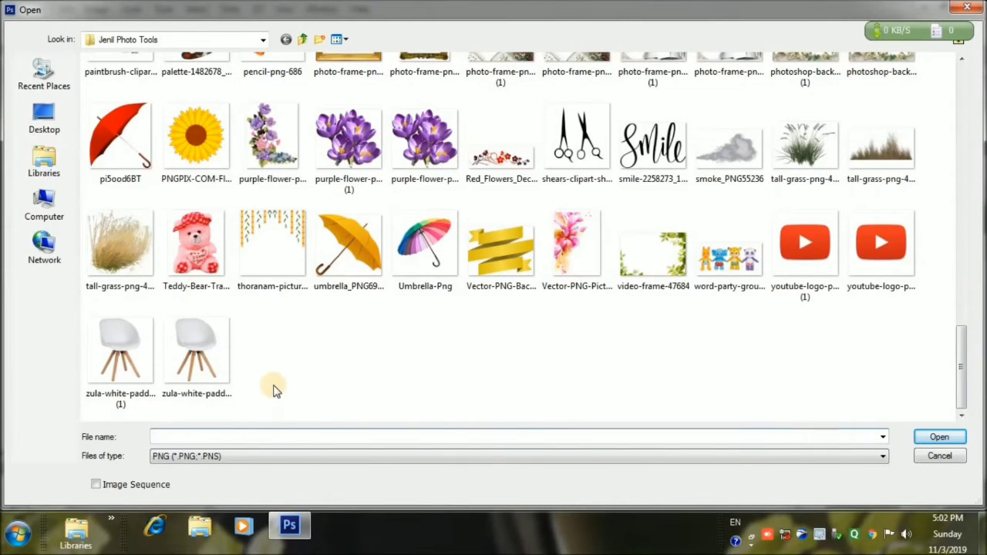
double_click(805, 147)
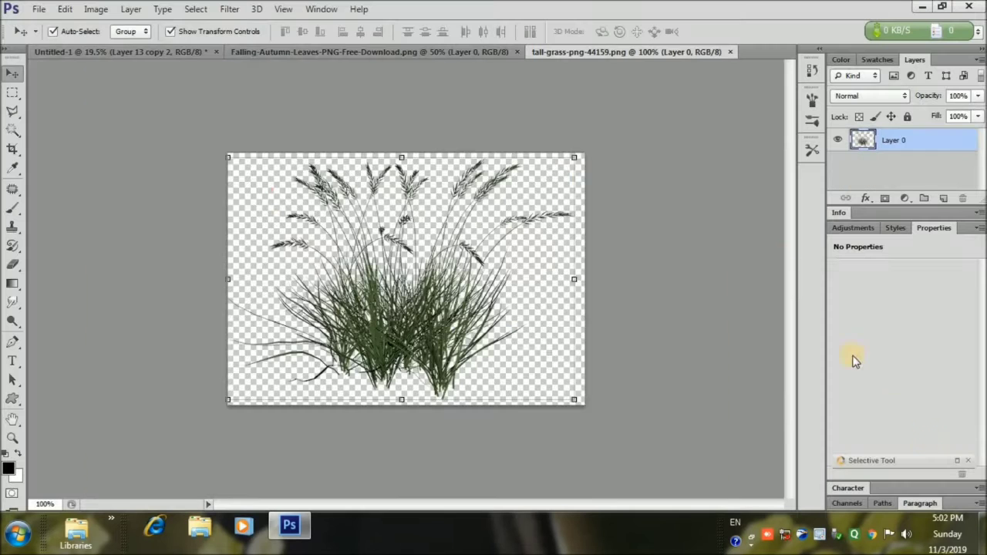
Step: Add a Color Balance adjustment to the grass with midtones +71, -12 and -47, and stamp the result into a new layer
left_click(904, 198)
left_click(855, 356)
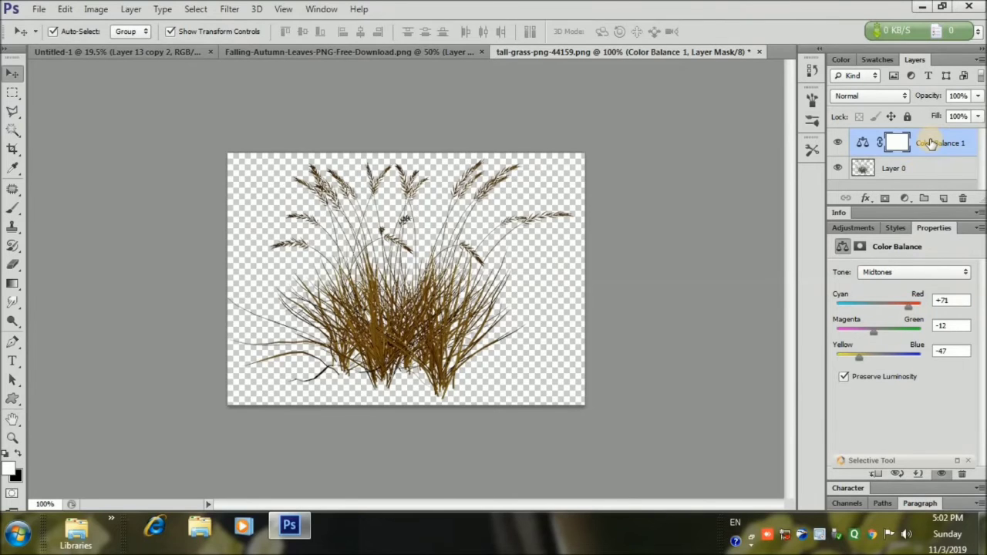
key("ctrl+alt+shift+e")
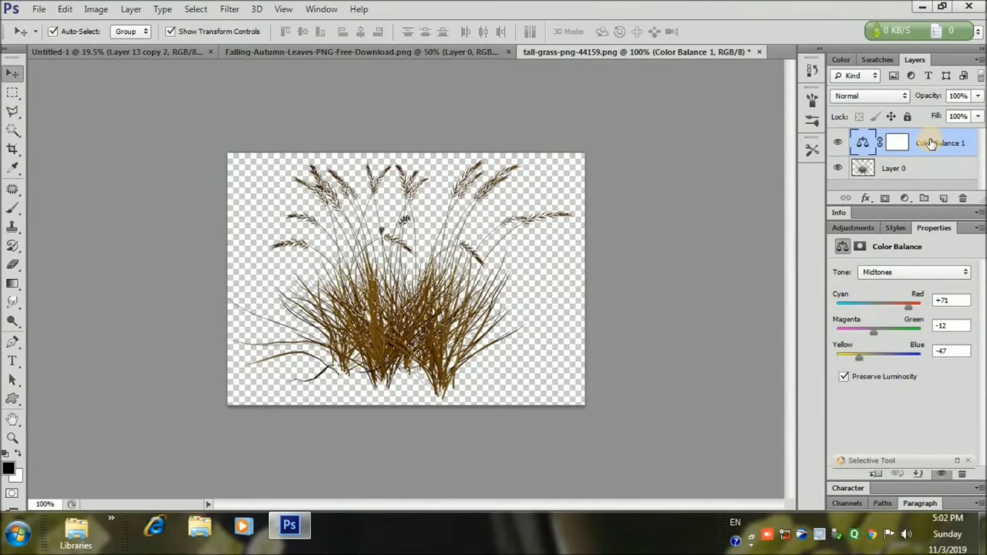
Step: Bring the recolored grass into Untitled-1 and enlarge it in the lower-right corner in front of the bike's front wheel
left_click_drag(409, 308, 409, 408)
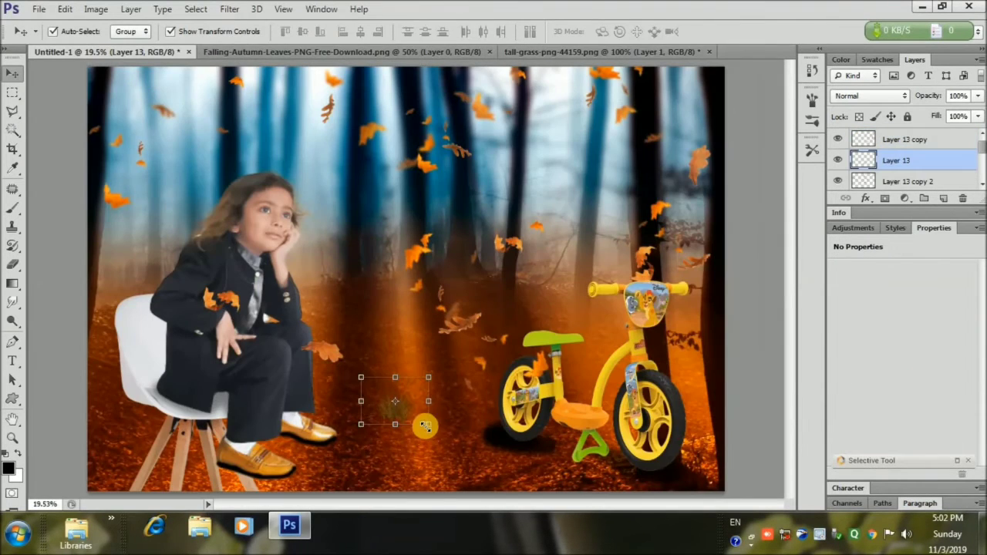
key("ctrl+t")
left_click_drag(556, 544, 557, 542)
left_click_drag(474, 464, 686, 479)
left_click(726, 32)
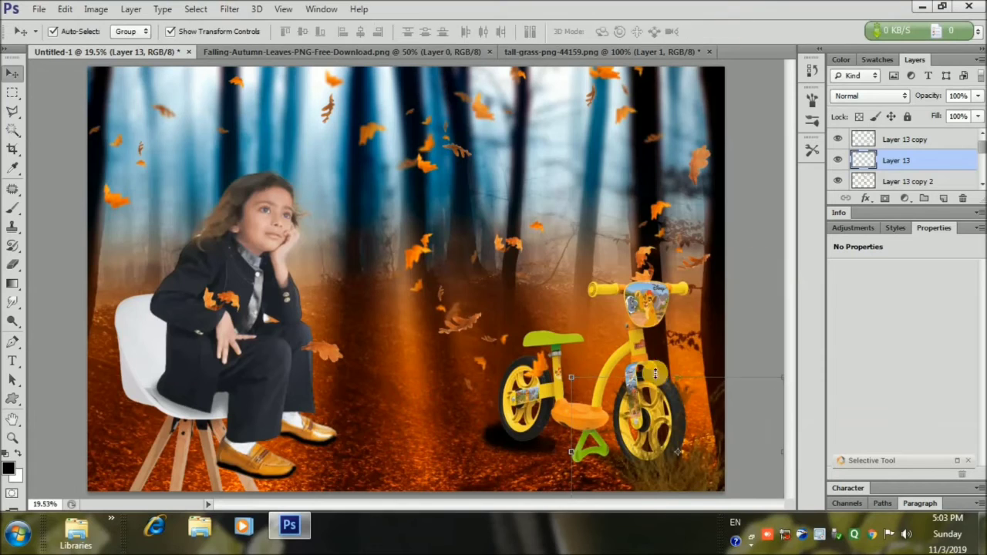
left_click_drag(571, 377, 545, 358)
left_click(727, 32)
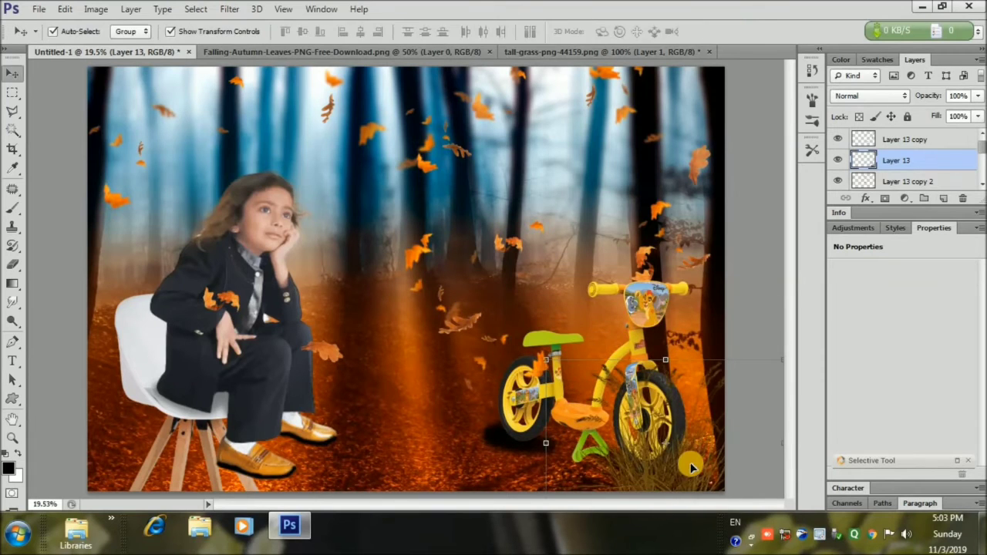
Step: Duplicate the grass and offset the copy slightly up and to the left to thicken the clump by the bike
left_click_drag(690, 465, 631, 457)
left_click(910, 140, "ctrl")
left_click(637, 484)
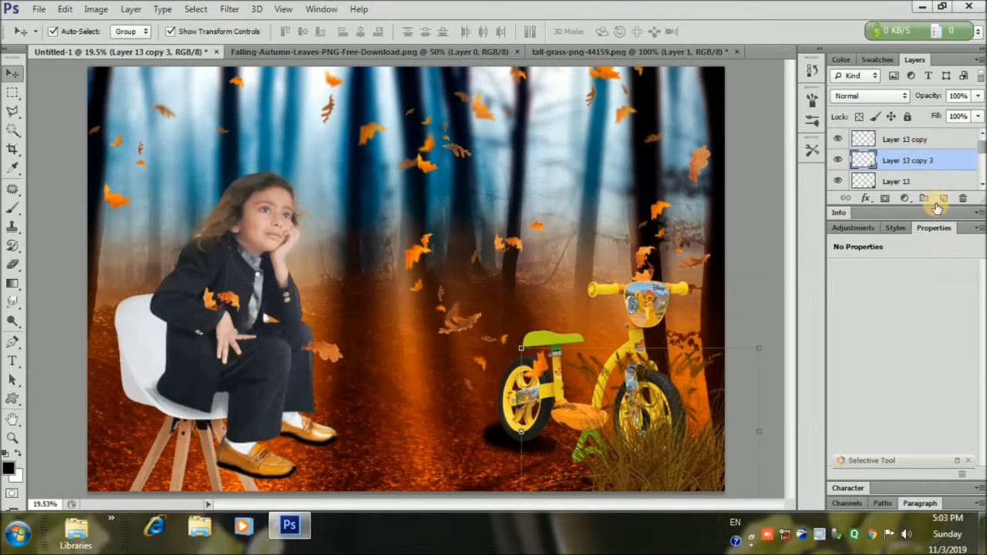
Step: Duplicate Layer 13 copy 3 and move the new grass clump to the lower-left corner beside the chair legs
left_click_drag(937, 206, 942, 199)
left_click_drag(681, 450, 122, 463)
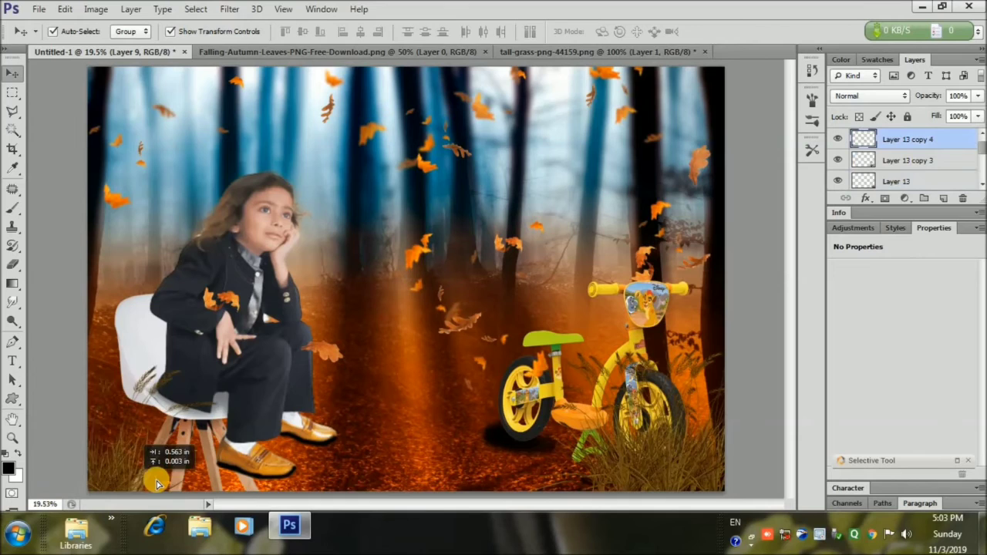
left_click_drag(154, 472, 141, 487)
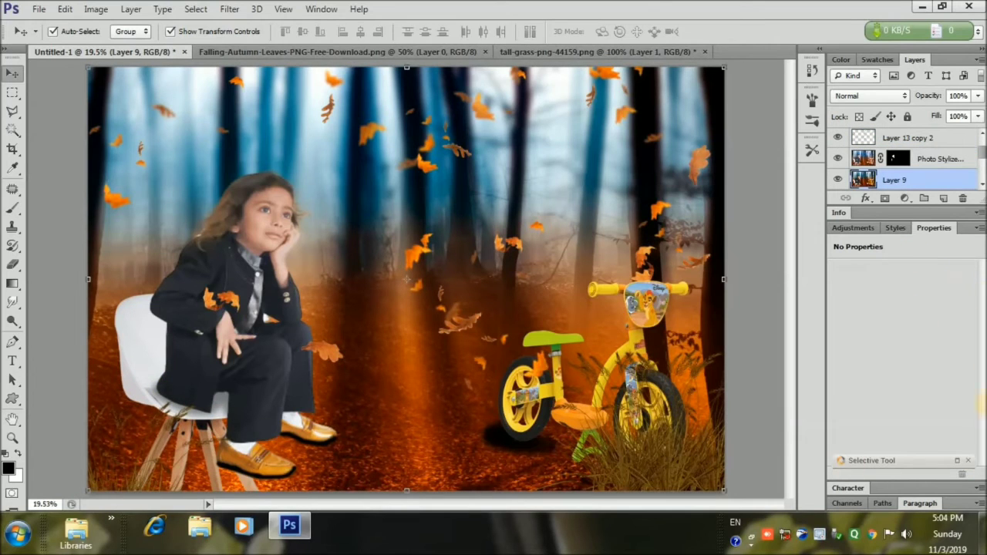
left_click(144, 165)
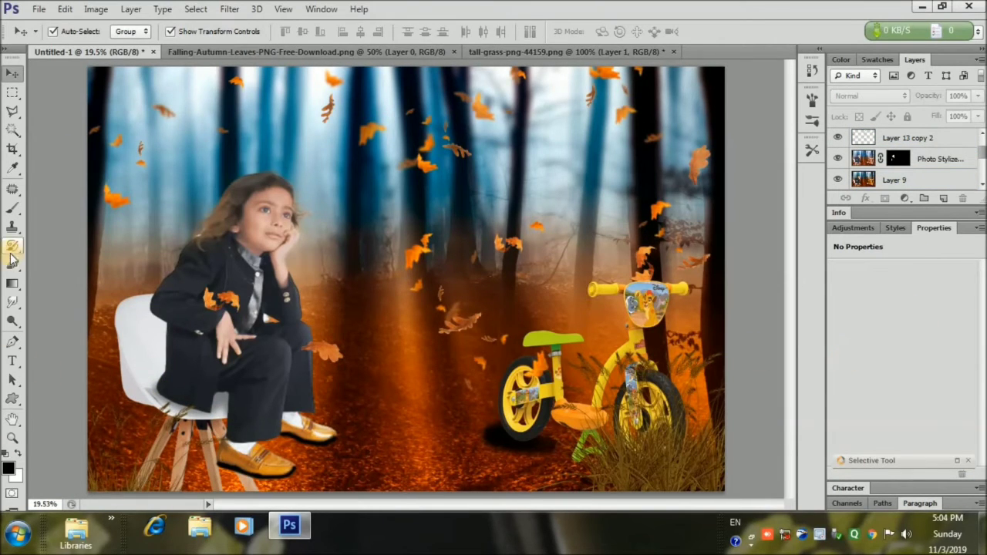
Step: Group all leaf and grass layers from Layer 13 copy down to Layer 13 copy 2, and stamp everything visible into a new layer
left_click(920, 140)
scroll(926, 143, "up", 2)
left_click(960, 140)
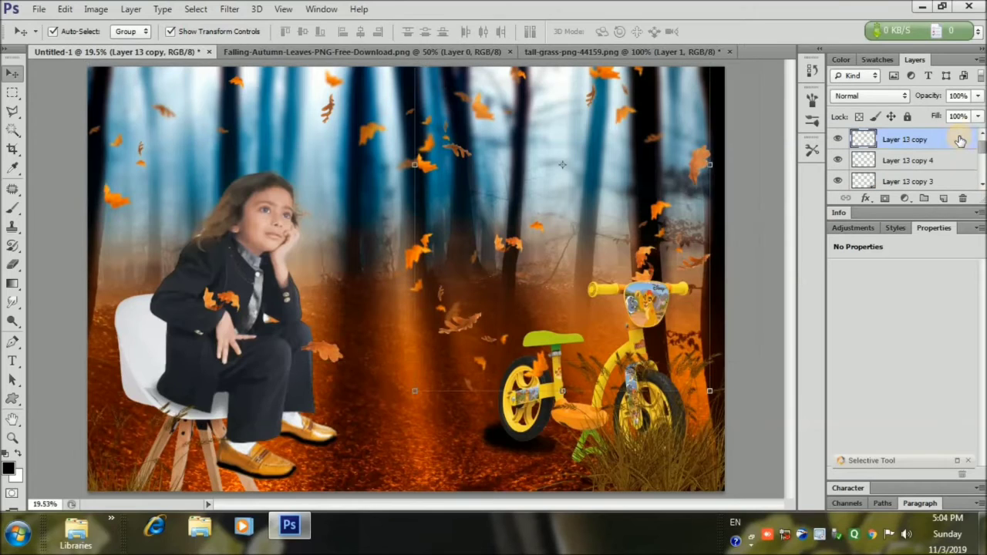
left_click(941, 162, "ctrl")
left_click(945, 183, "ctrl")
left_click(982, 185)
left_click(940, 163, "ctrl")
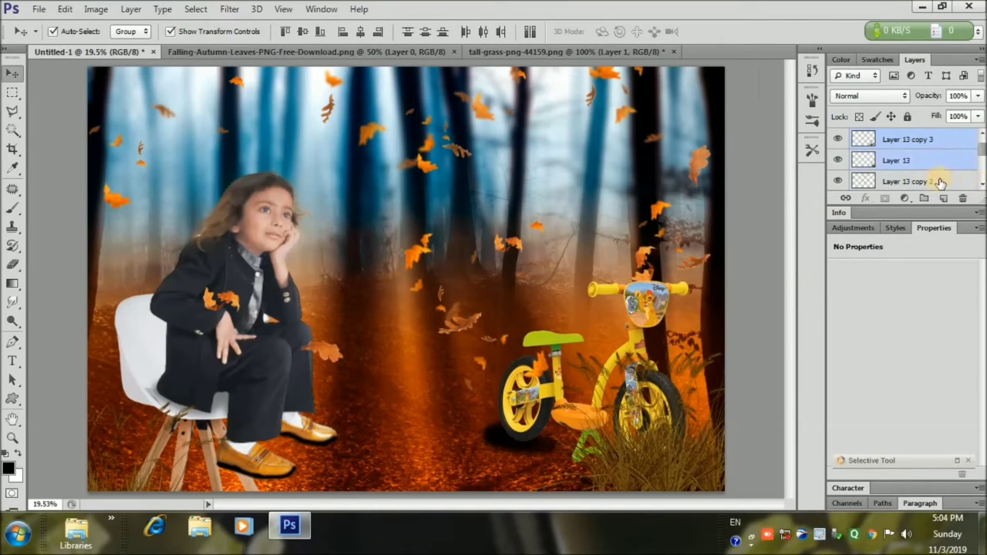
left_click(942, 183, "ctrl")
left_click(982, 185)
key("ctrl+g")
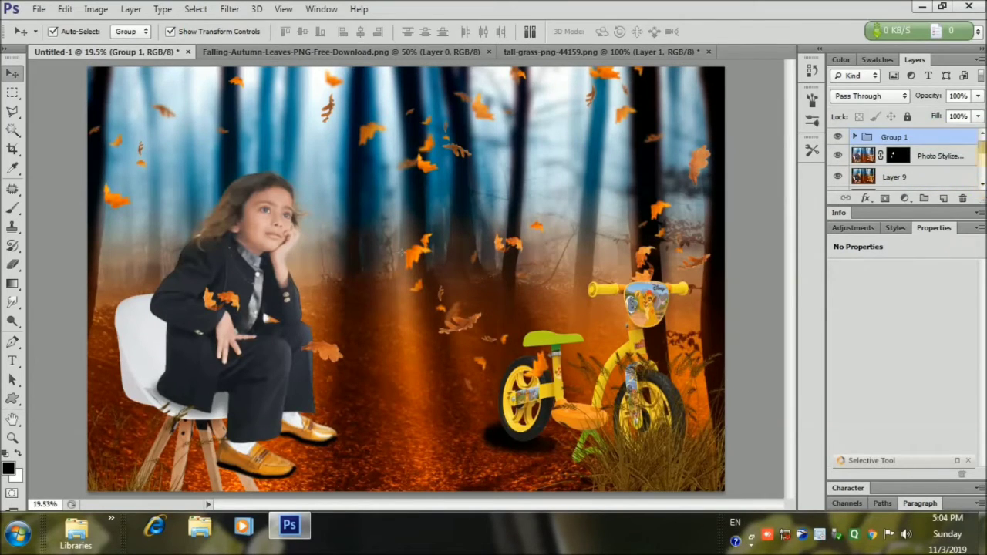
key("ctrl+shift+alt+e")
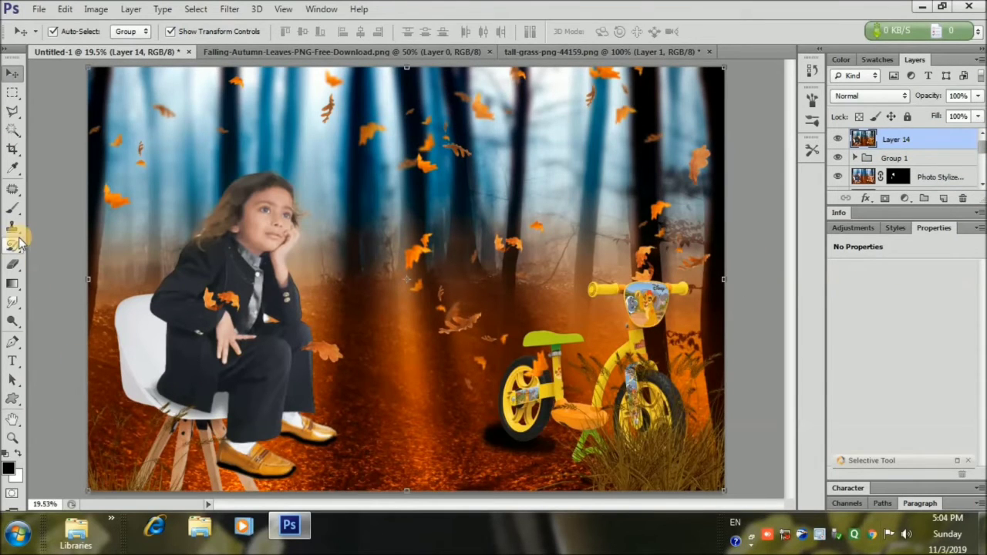
Step: Set up the Brush tool for the child's hair with a 56 px angled flat bristle tip and foreground color f7cc95
key("z")
left_click_drag(417, 370, 725, 319)
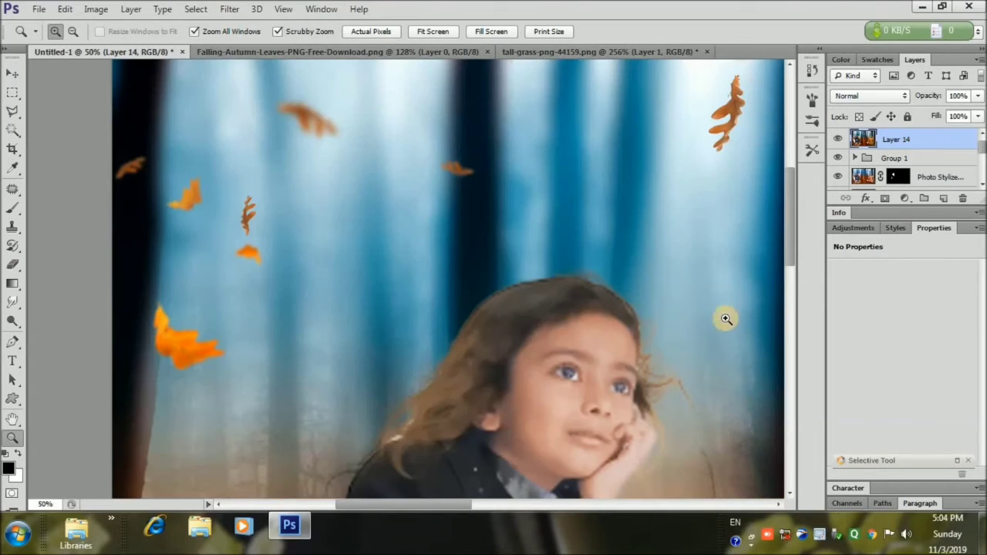
left_click_drag(787, 223, 787, 254)
left_click(11, 209)
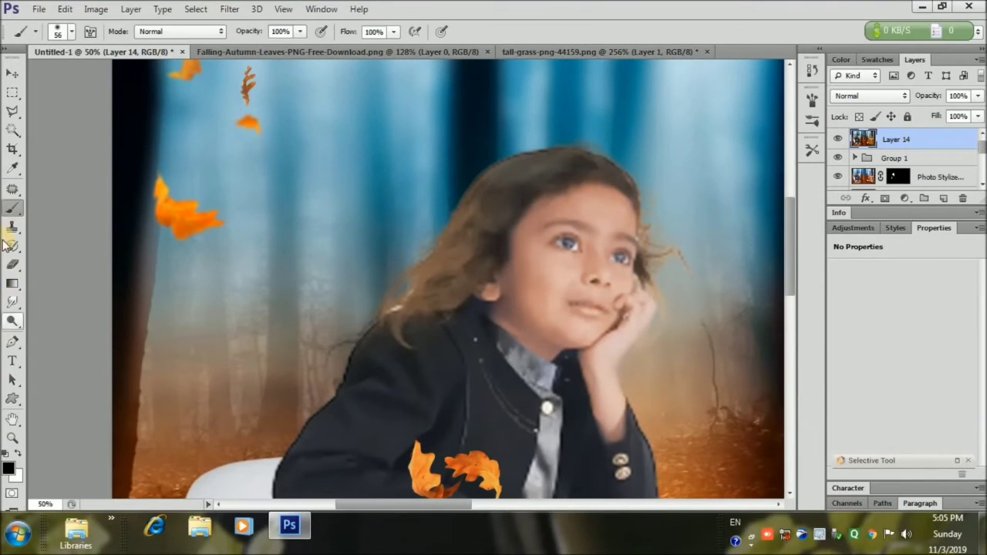
left_click(69, 35)
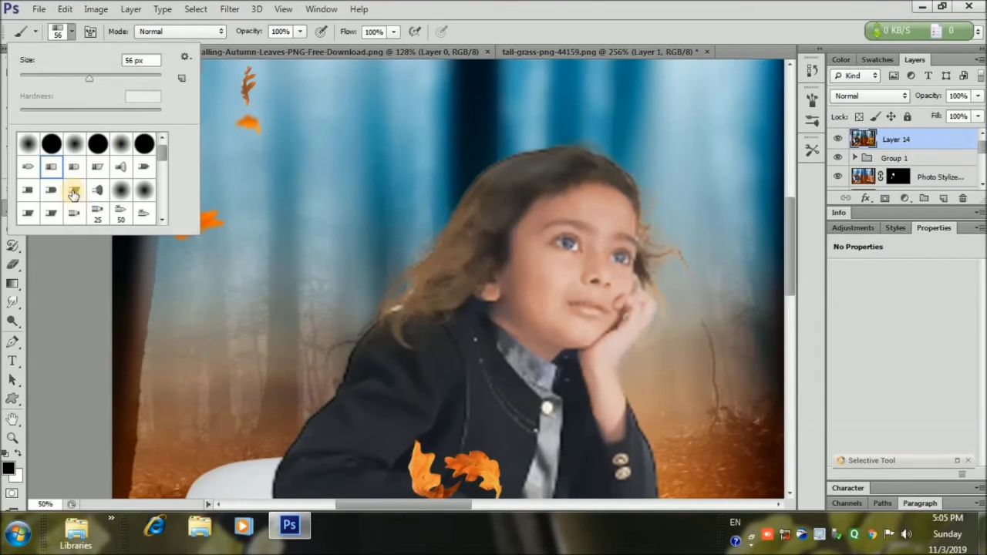
double_click(73, 192)
left_click(9, 469)
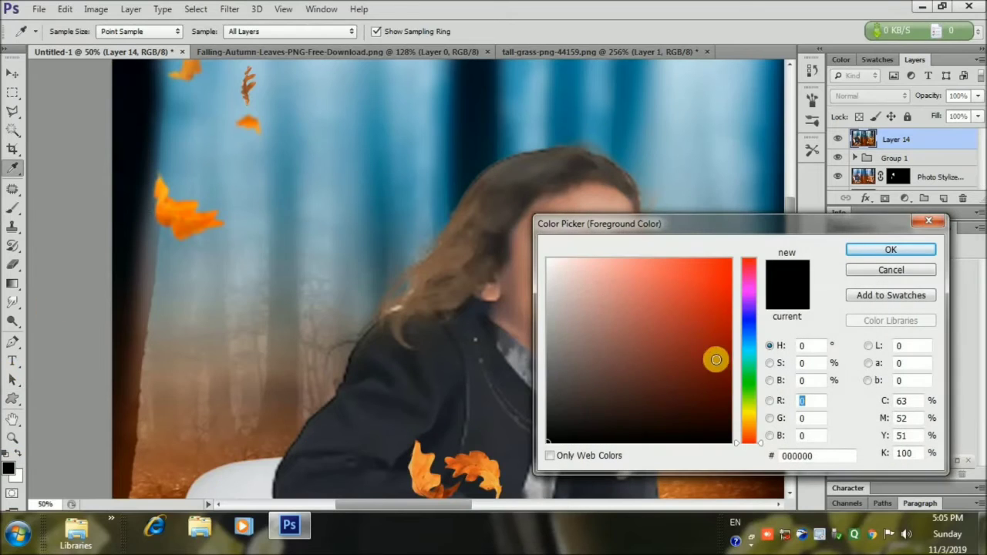
left_click(751, 425)
left_click(619, 261)
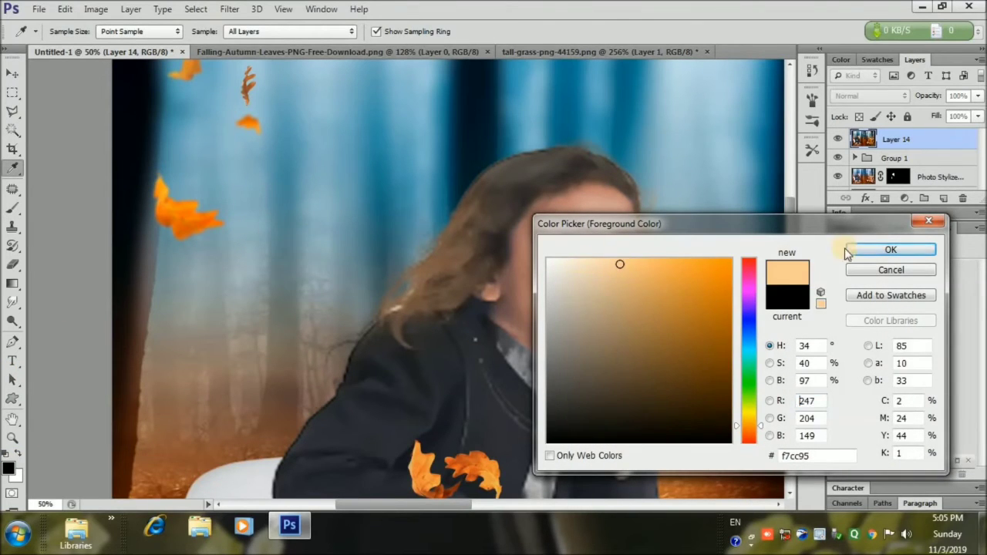
left_click(890, 249)
left_click_drag(501, 165, 466, 212)
mouse_move(544, 159)
left_mouse_down()
mouse_move(496, 175)
mouse_move(378, 323)
mouse_move(455, 259)
left_mouse_up()
key("ctrl+alt+z")
key("ctrl+alt+z")
key("ctrl+alt+z")
key("ctrl+alt+z")
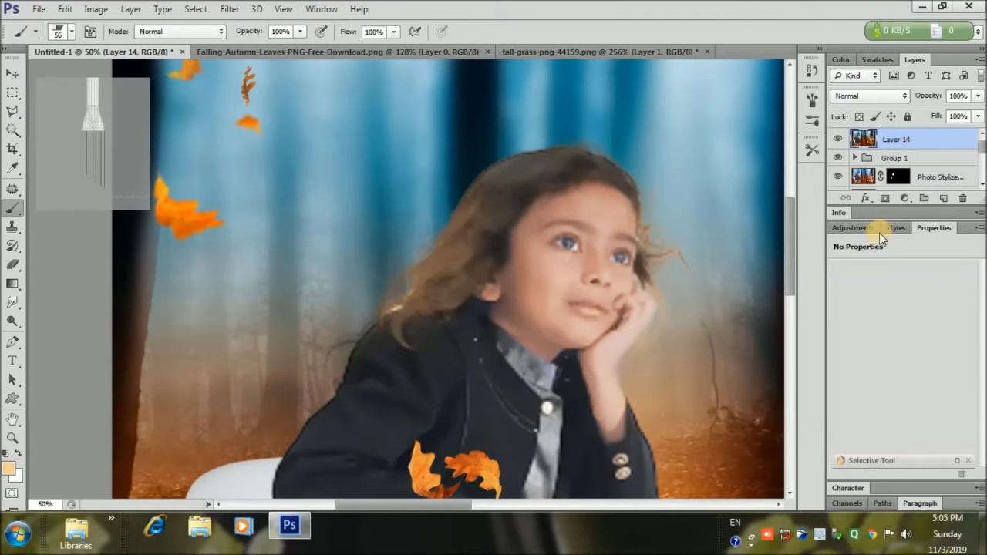
Step: Add a new layer and paint light bristle strands over the child's hair, from the loose ends across the crown to the cheek side
left_click(943, 198)
left_click_drag(402, 339, 449, 287)
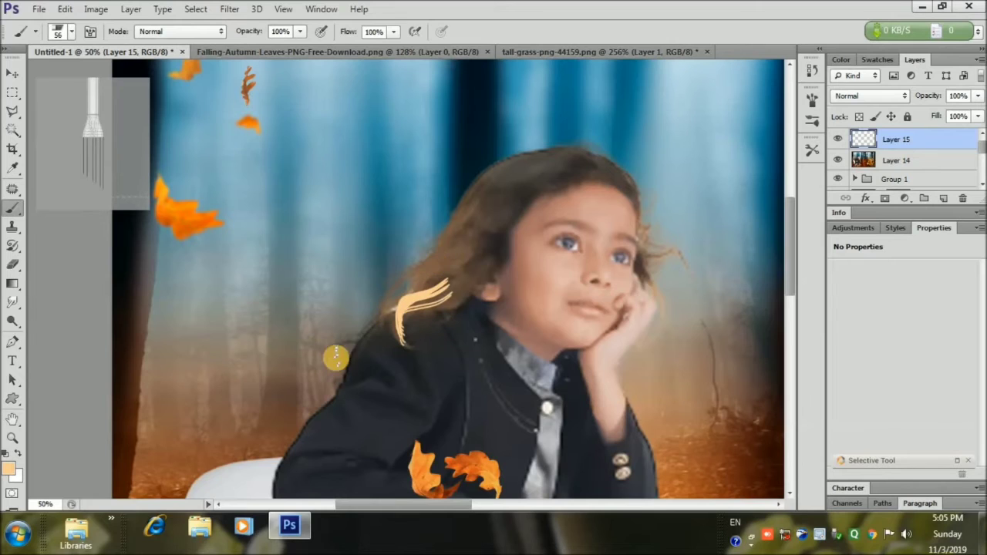
mouse_move(335, 355)
left_mouse_down()
mouse_move(442, 256)
mouse_move(494, 248)
left_mouse_up()
mouse_move(413, 289)
left_mouse_down()
mouse_move(461, 228)
mouse_move(537, 163)
mouse_move(413, 283)
mouse_move(458, 209)
mouse_move(471, 244)
mouse_move(455, 270)
mouse_move(463, 218)
mouse_move(486, 194)
mouse_move(559, 161)
mouse_move(536, 156)
mouse_move(590, 156)
mouse_move(624, 177)
mouse_move(640, 204)
mouse_move(665, 310)
mouse_move(664, 354)
left_mouse_up()
Step: Set the hair strand layer's blend mode to Soft Light and its opacity to 49%
left_click(13, 73)
left_click(870, 96)
left_click(847, 296)
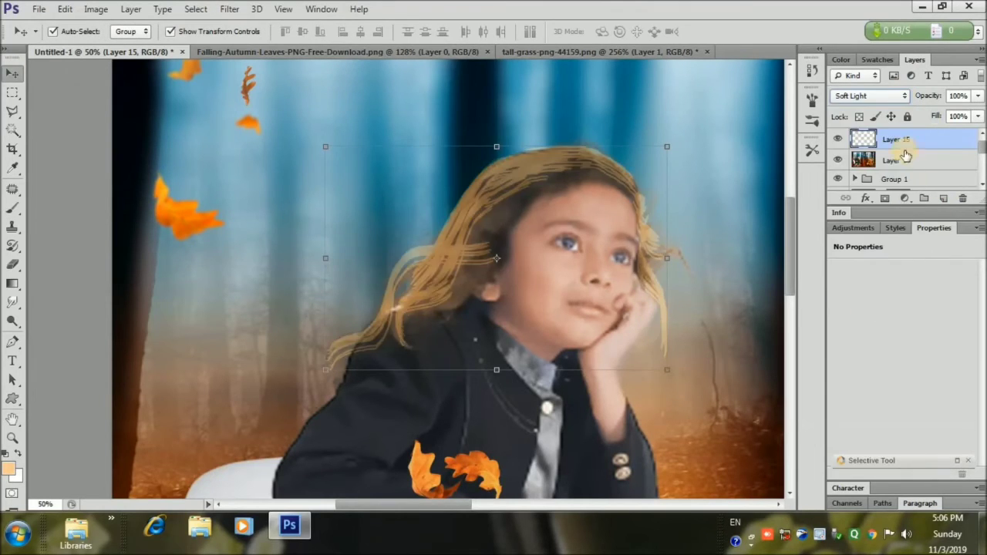
left_click_drag(977, 95, 934, 116)
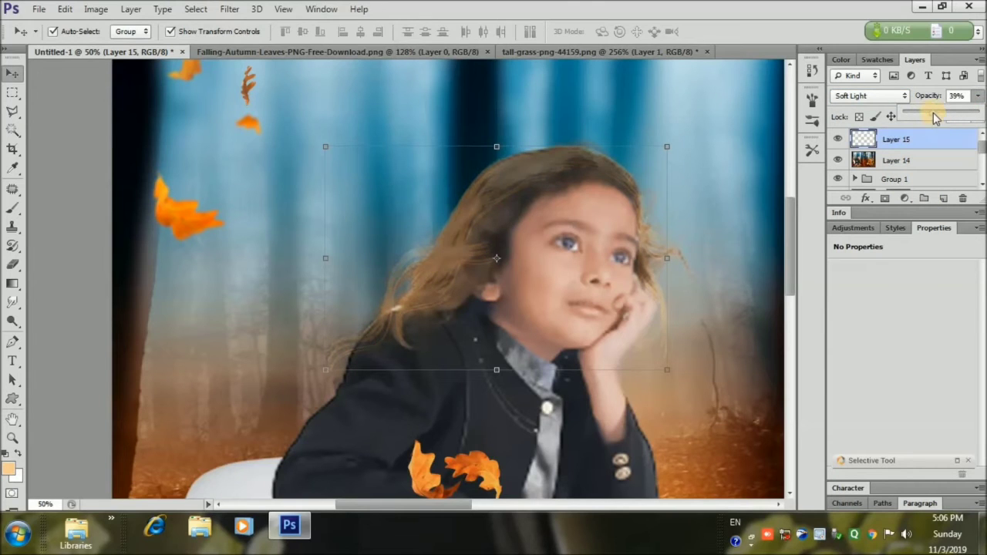
Step: Erase excess highlight paint from the hair strand layer around the child's face and crown with a soft 55 px eraser
left_click(13, 265)
left_click(69, 32)
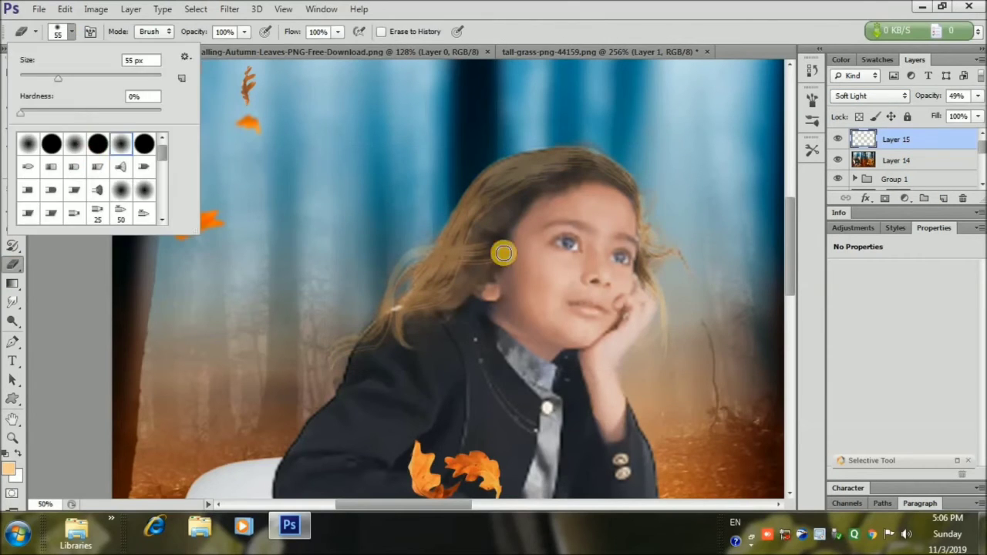
left_click(458, 253)
mouse_move(429, 301)
left_mouse_down()
mouse_move(538, 176)
mouse_move(581, 168)
mouse_move(565, 162)
mouse_move(476, 212)
mouse_move(536, 185)
mouse_move(652, 296)
mouse_move(627, 184)
mouse_move(597, 163)
left_mouse_up()
left_click(13, 73)
left_click(12, 438)
left_click(434, 32)
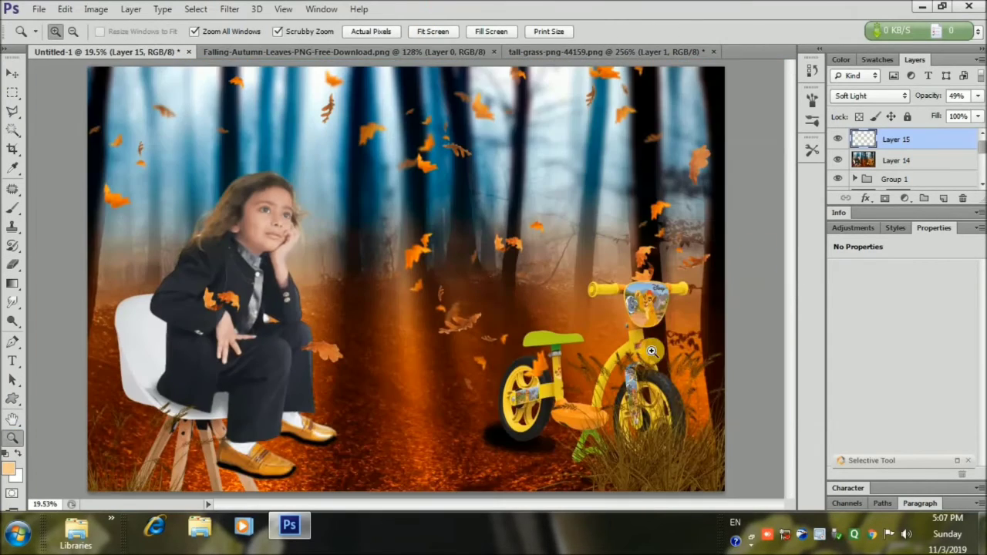
left_click(12, 74)
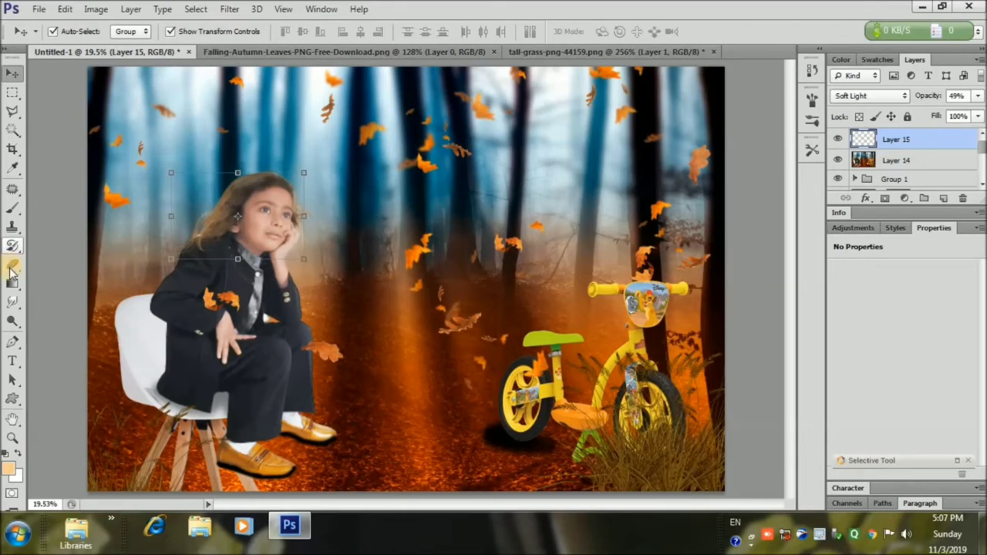
left_click(12, 208)
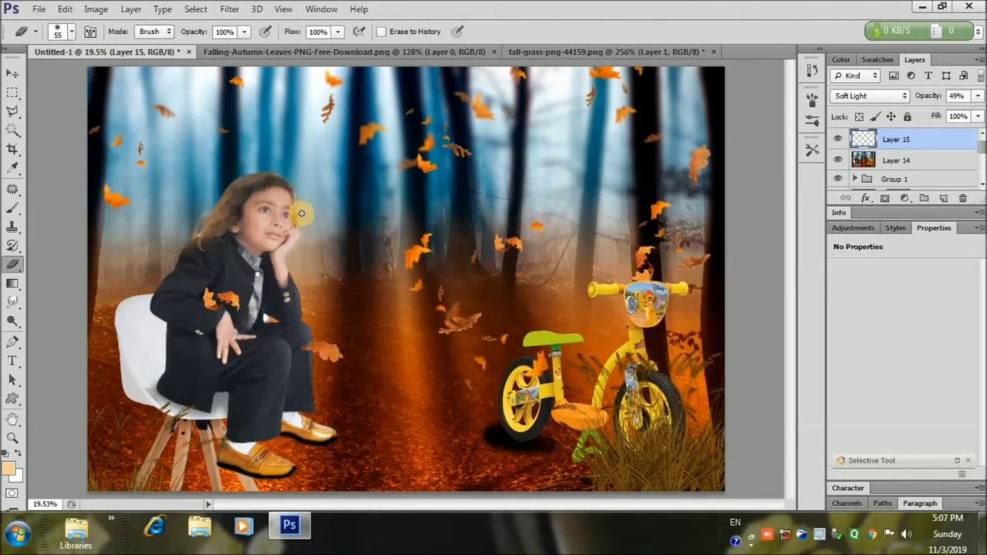
left_click(13, 73)
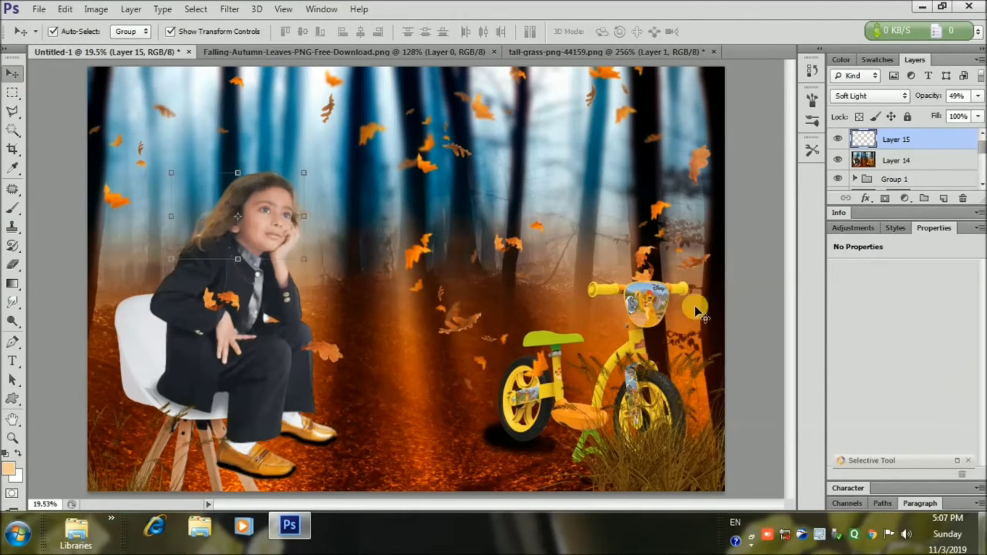
Step: Add a new layer for the child's eyes and set up a soft 28 px brush with foreground color 472902
key("z")
left_click_drag(282, 181, 394, 289)
left_click(942, 199)
key("b")
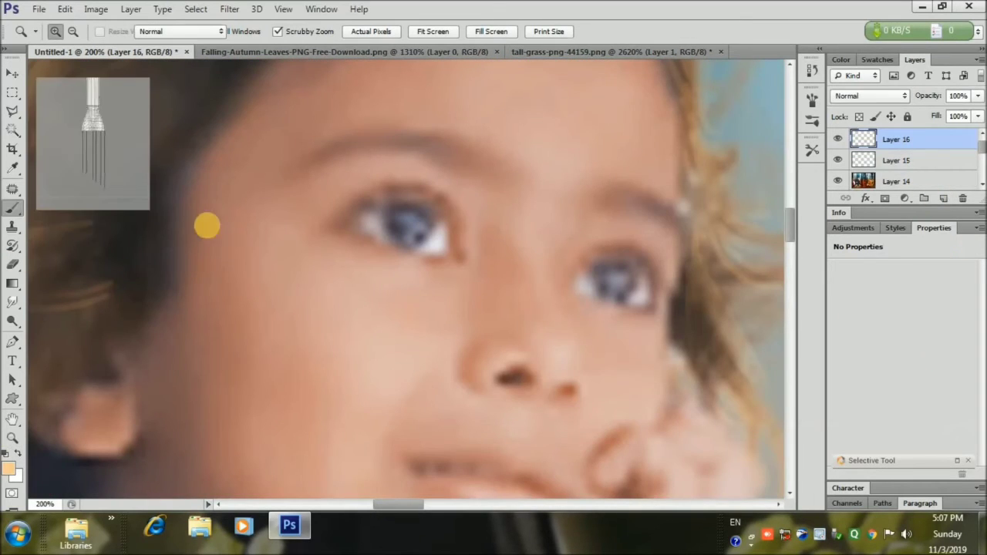
left_click(70, 32)
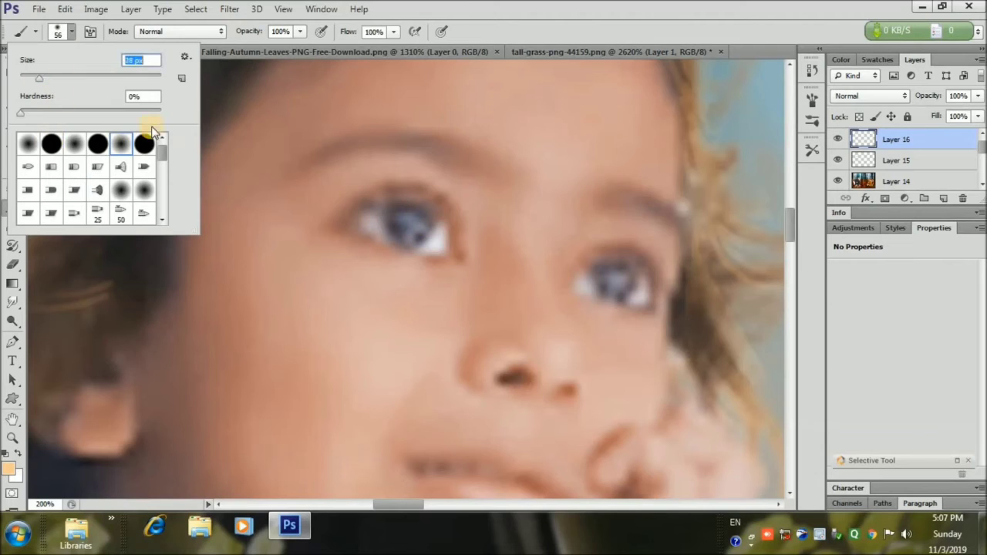
left_click(8, 462)
left_click(727, 390)
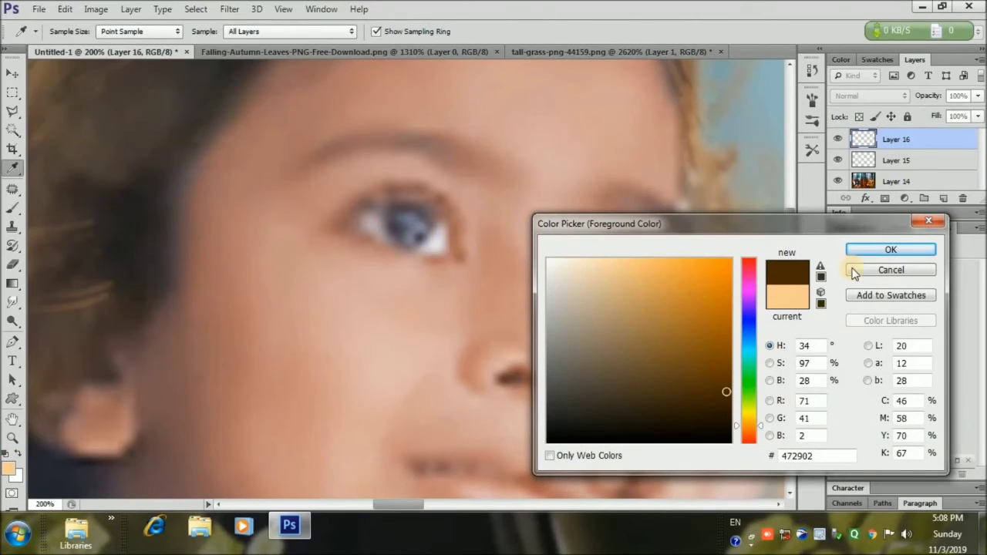
left_click(856, 249)
Step: Paint the dark brown color over the irises of both eyes
left_click(409, 222)
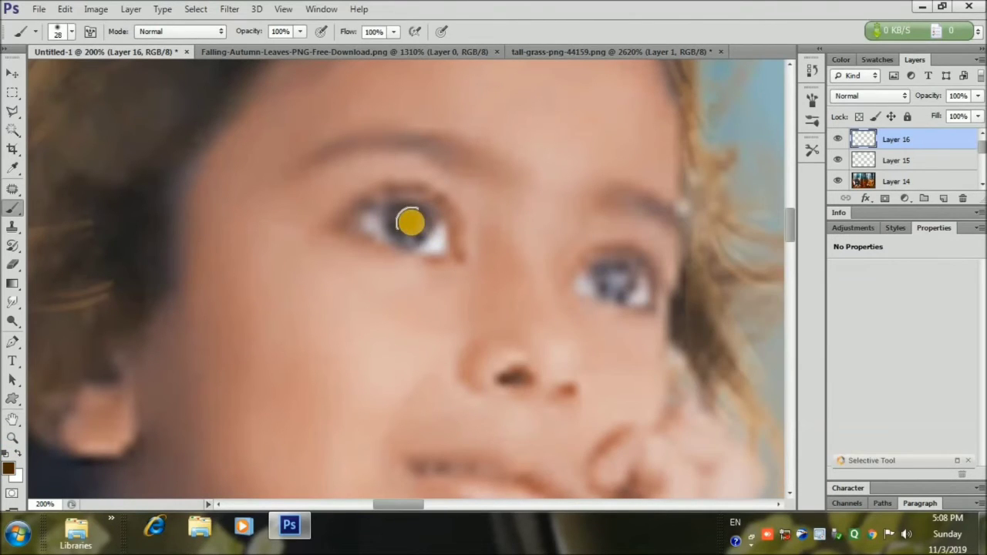
left_click_drag(606, 276, 615, 280)
left_click(617, 278)
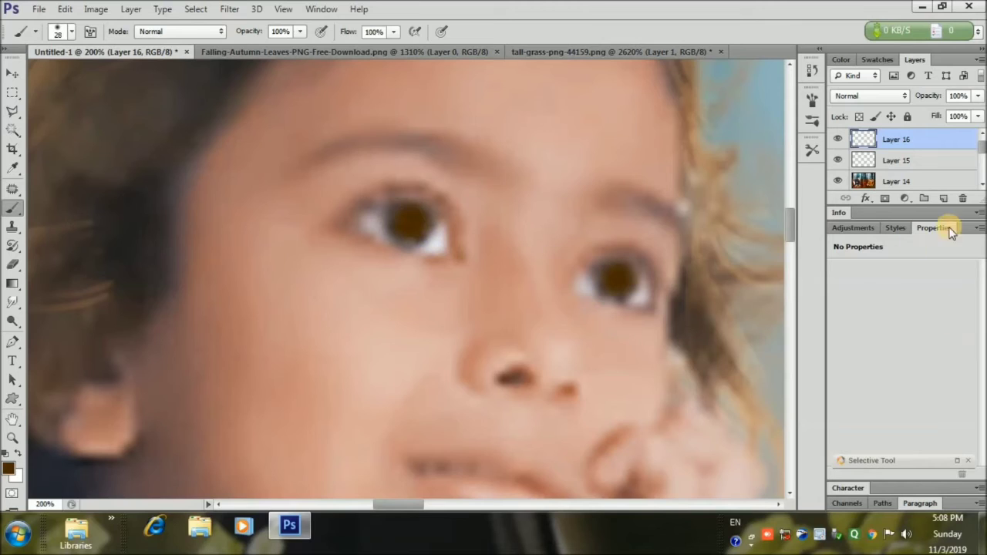
Step: On another new layer, dab a white highlight in the centre of each iris and set the layer's opacity to 56%
left_click(18, 455)
left_click(412, 223)
left_click(617, 278)
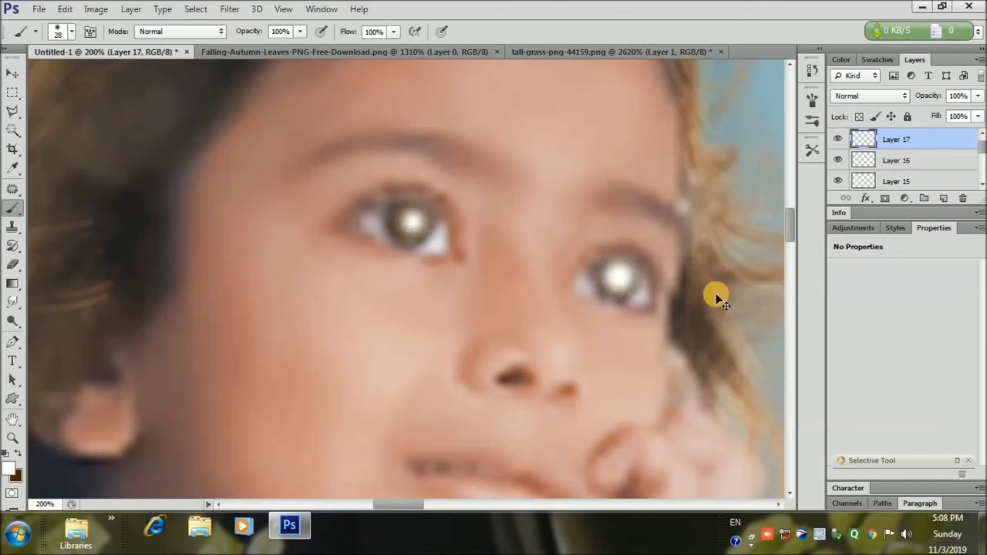
left_click(977, 95)
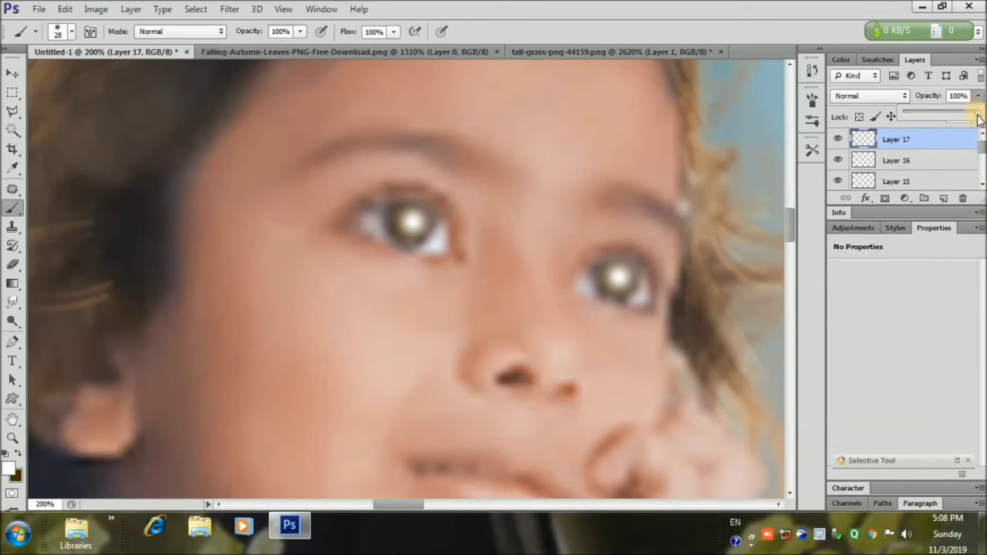
left_click_drag(976, 113, 947, 117)
left_click(740, 287)
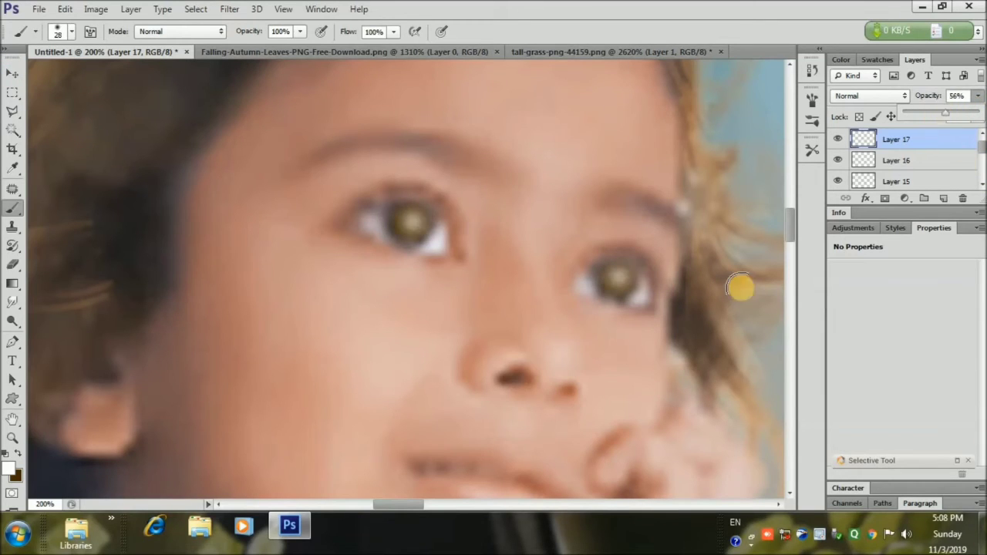
left_click(898, 161)
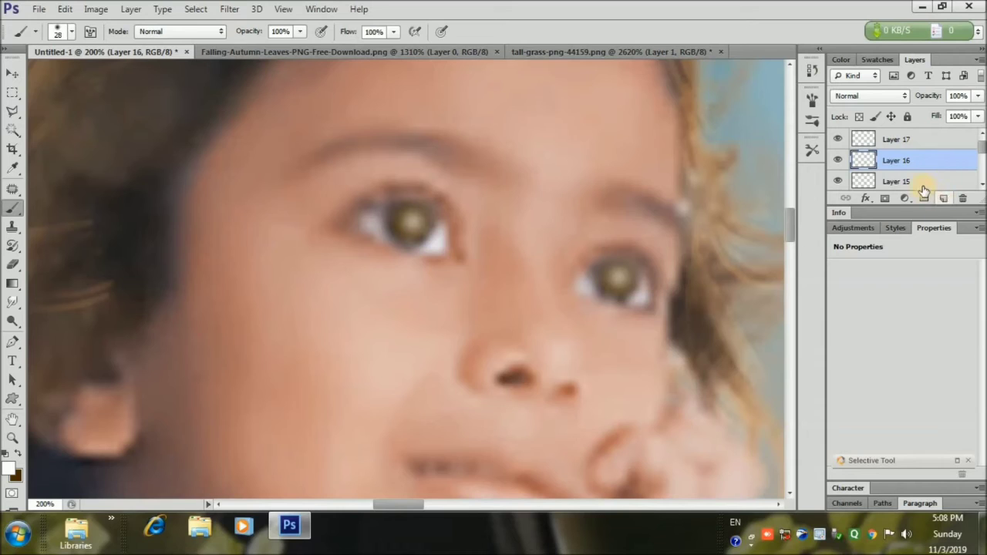
left_click(922, 183)
left_click(838, 179)
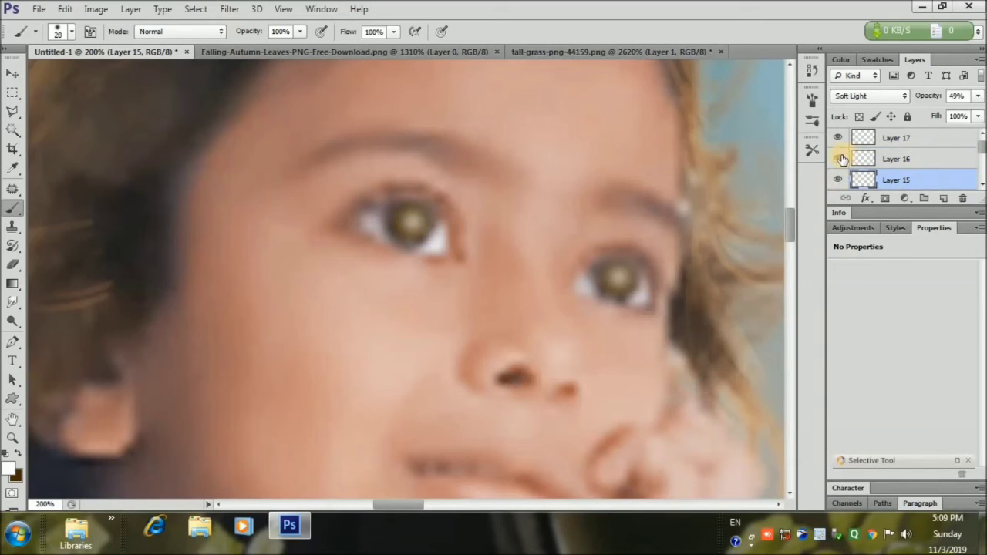
Step: Add a new layer above Layer 17 and prepare a soft 12 px brush with foreground color 241501
left_click(70, 32)
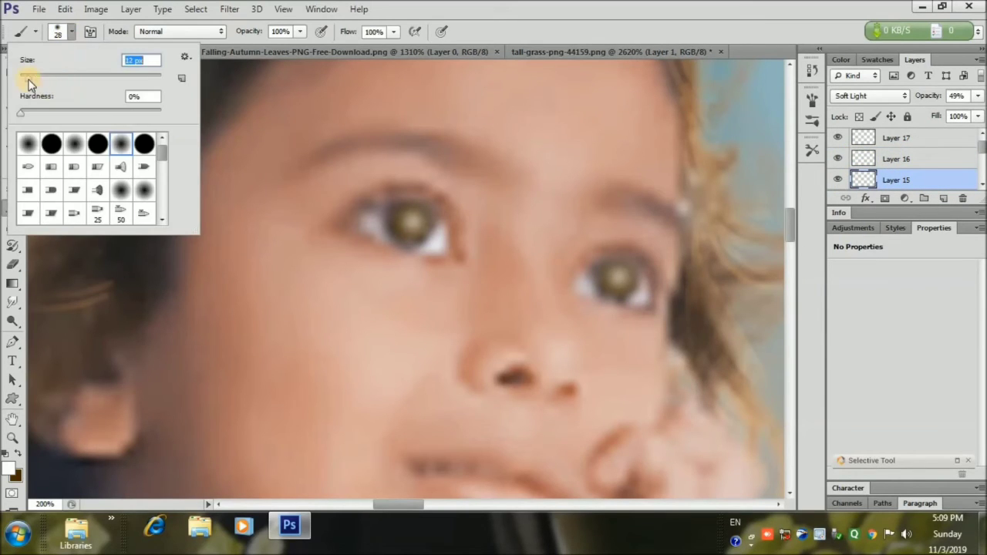
left_click(17, 454)
left_click(943, 139)
left_click(944, 199)
left_click(9, 468)
left_click(725, 417)
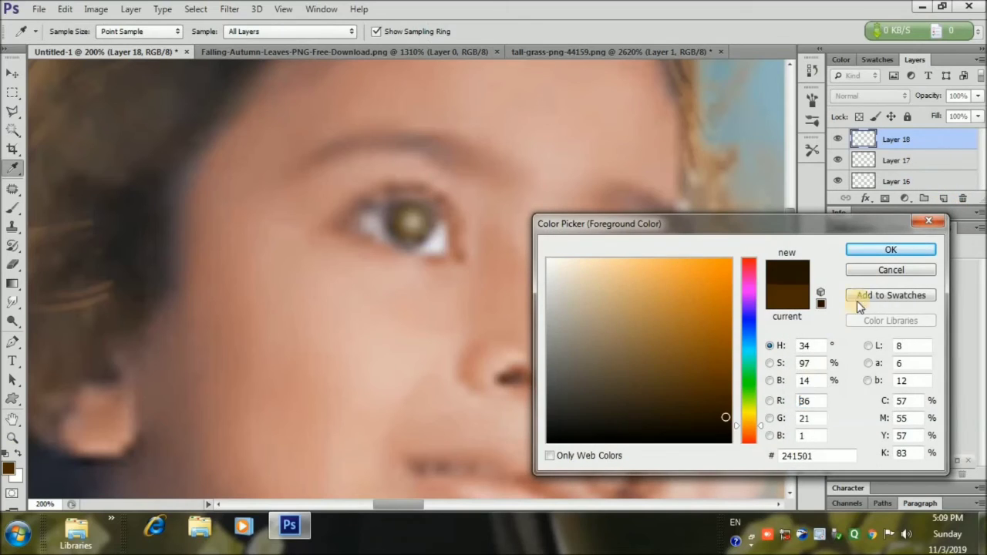
left_click(890, 249)
Step: Paint dark brown strokes around the irises of both eyes, leaving the light centres open
key("b")
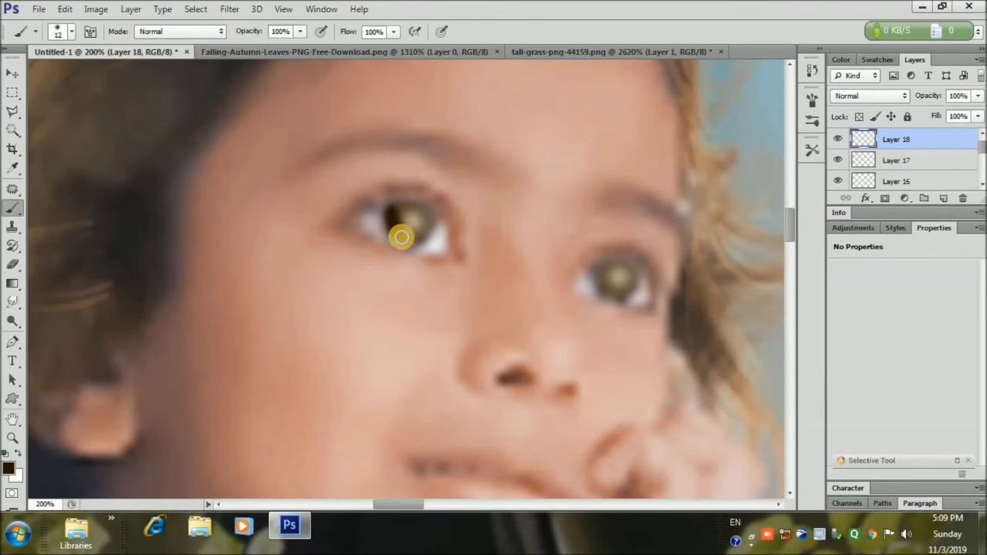
mouse_move(420, 235)
left_mouse_down()
mouse_move(393, 209)
mouse_move(422, 225)
left_mouse_up()
mouse_move(600, 276)
left_mouse_down()
mouse_move(621, 282)
mouse_move(599, 264)
mouse_move(630, 275)
left_mouse_up()
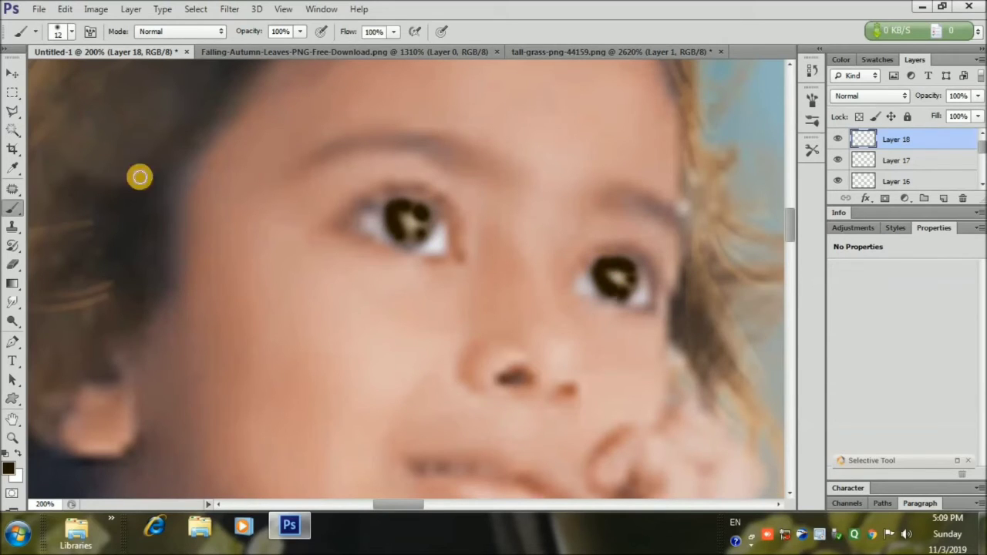
Step: Try the Screen blend mode on the dark iris stroke layer and settle on Soft Light
left_click(869, 95)
left_click(849, 227)
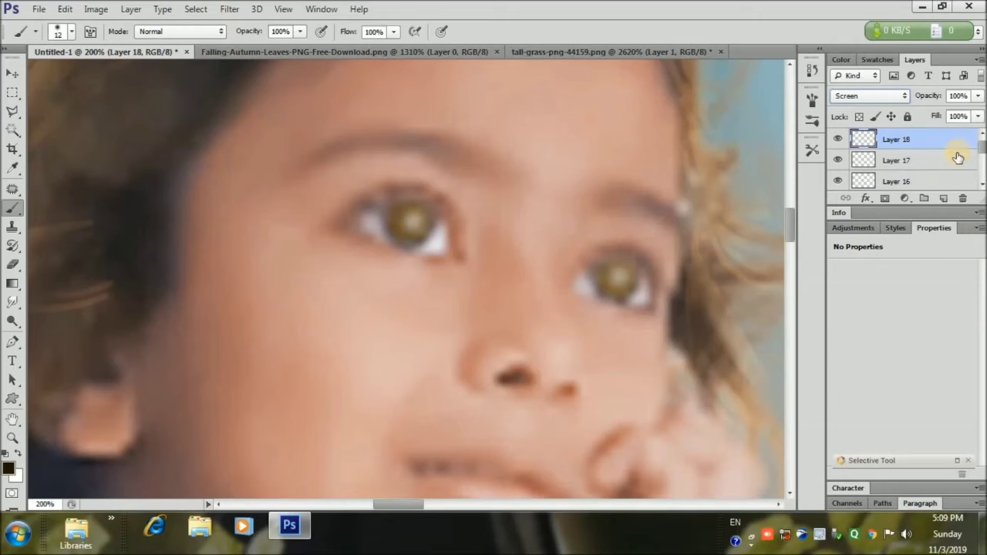
left_click(870, 96)
left_click(877, 297)
Step: Try the Soft Light blend mode at 100% opacity on the white iris highlight layer, Layer 17
left_click(912, 162)
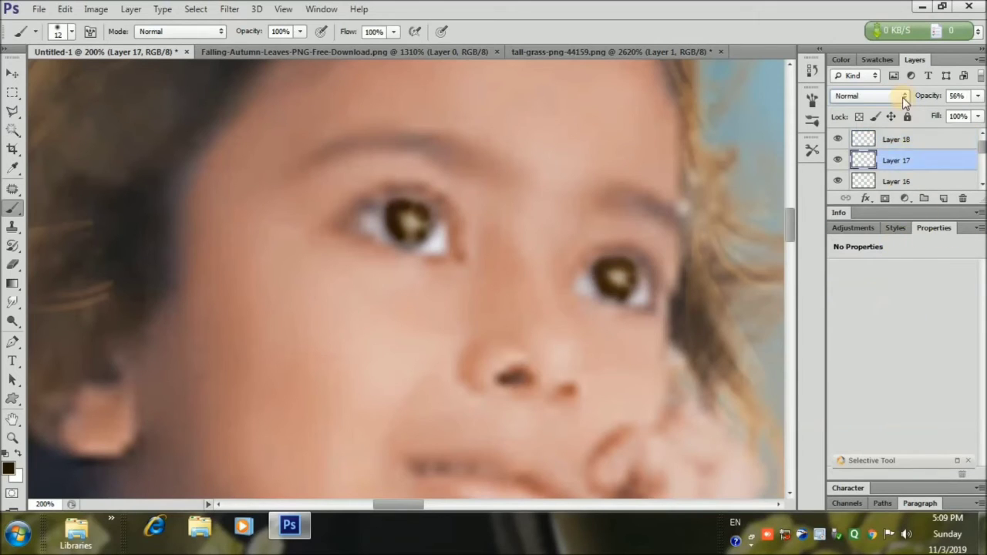
left_click(903, 97)
left_click(886, 296)
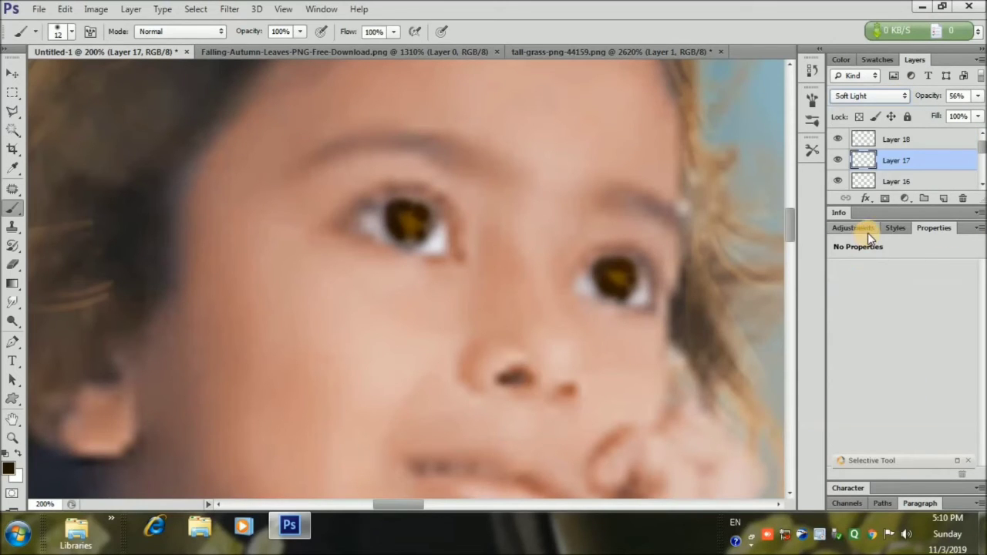
left_click(902, 181)
left_click(917, 155)
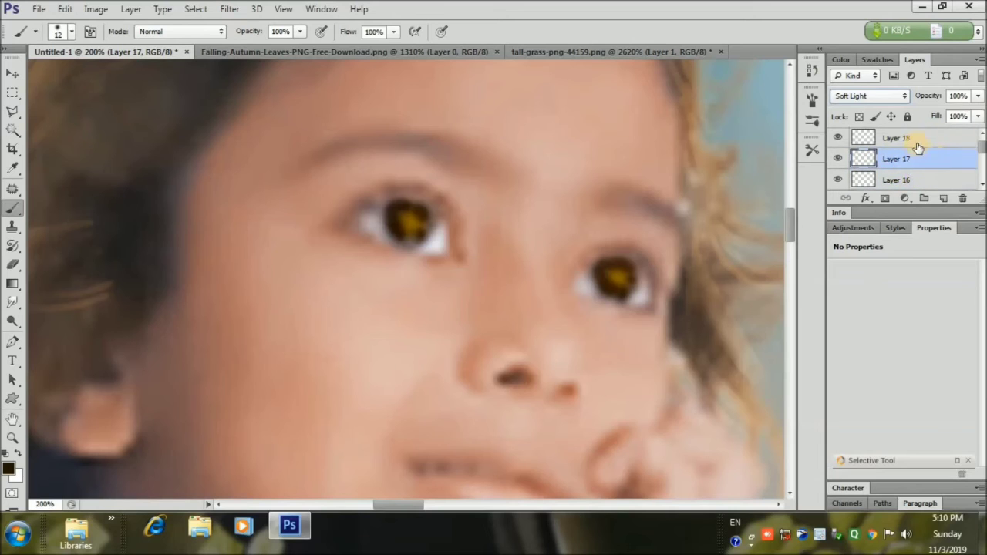
left_click(917, 142)
Step: Examine the recolored eyes and highlighted hair up close and within the whole composition
key("z")
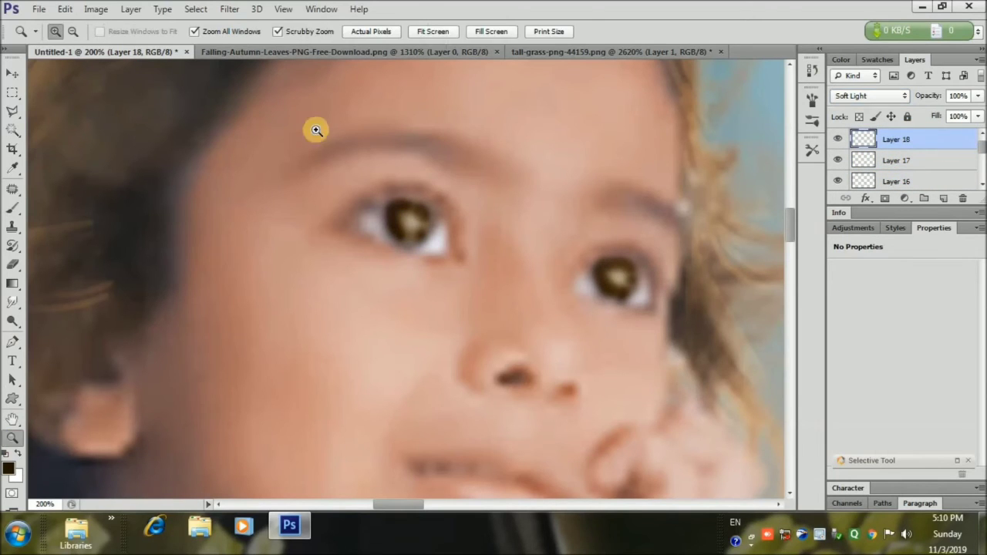
left_click(434, 31)
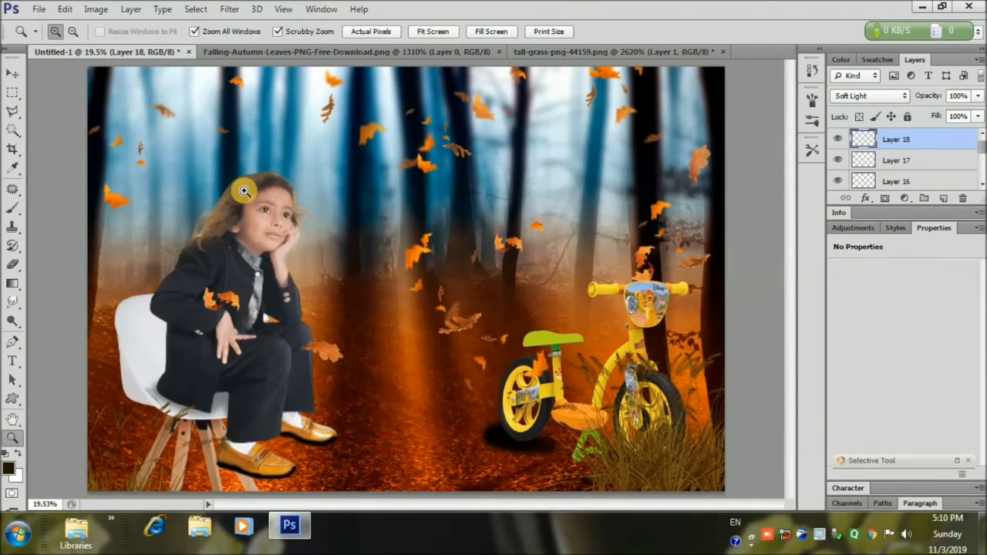
left_click_drag(243, 191, 470, 324)
right_click(429, 247)
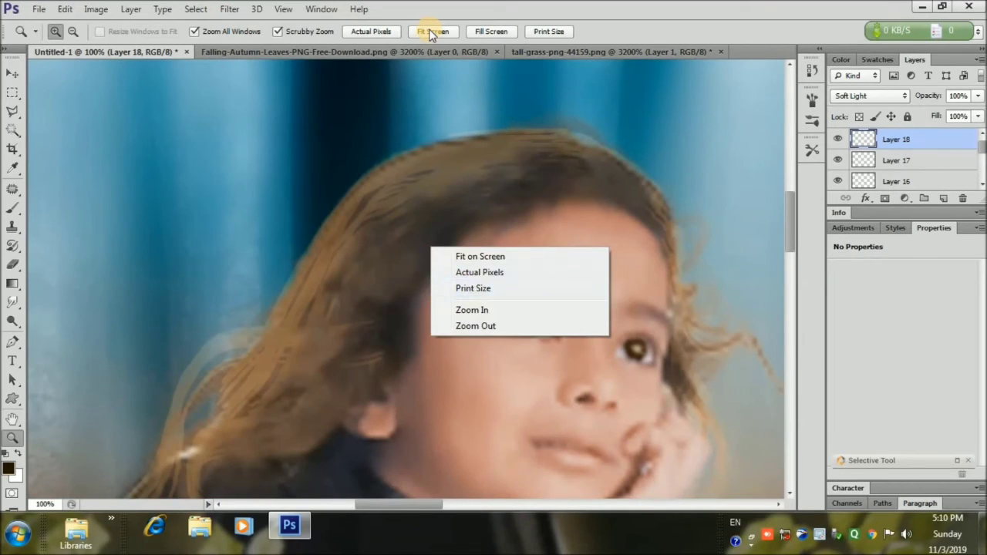
left_click(431, 32)
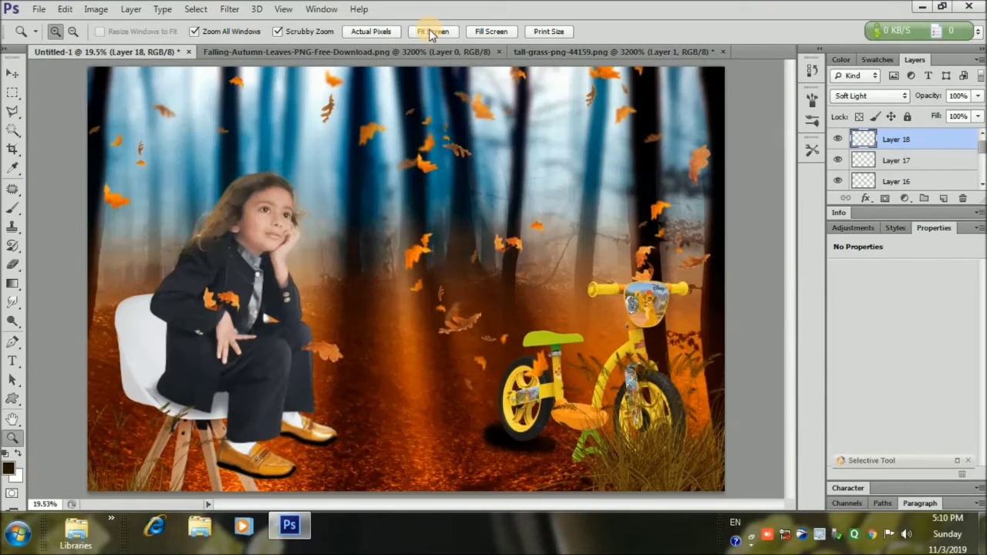
left_click(221, 11)
left_click(392, 259)
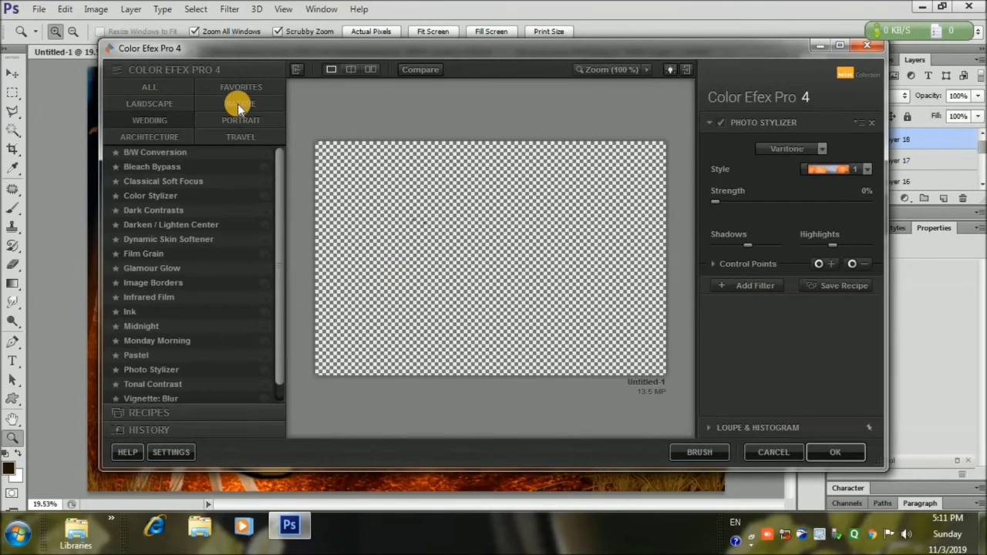
left_click(239, 104)
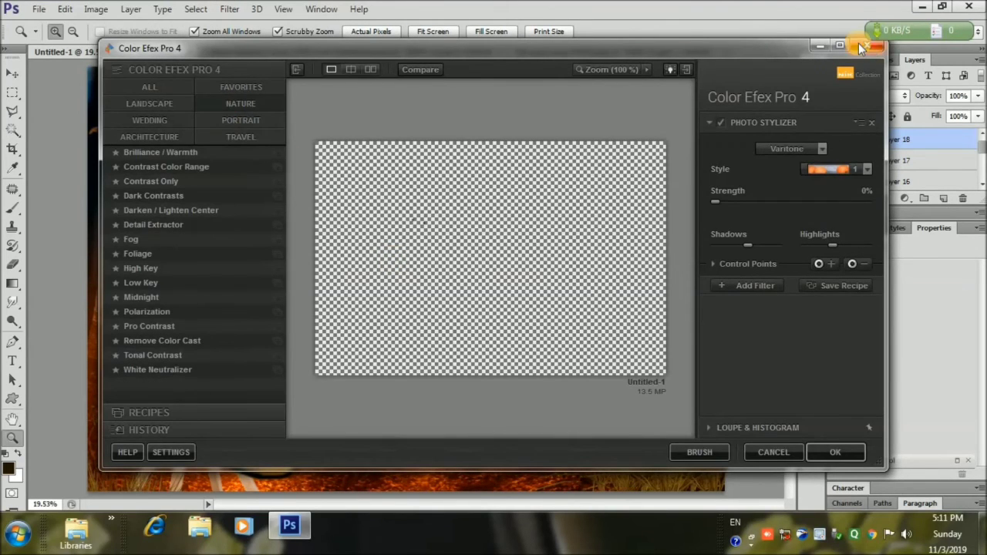
left_click(871, 48)
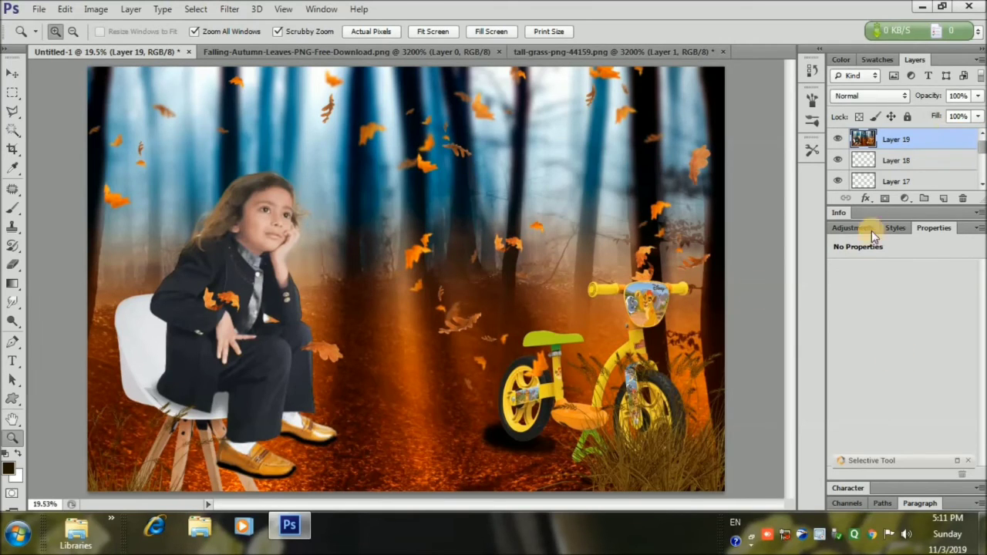
Step: Open Color Efex Pro 4 on Layer 19, try the Nature filter Contrast Only, and settle on Dark Contrasts
left_click(229, 8)
mouse_move(334, 245)
left_click(378, 253)
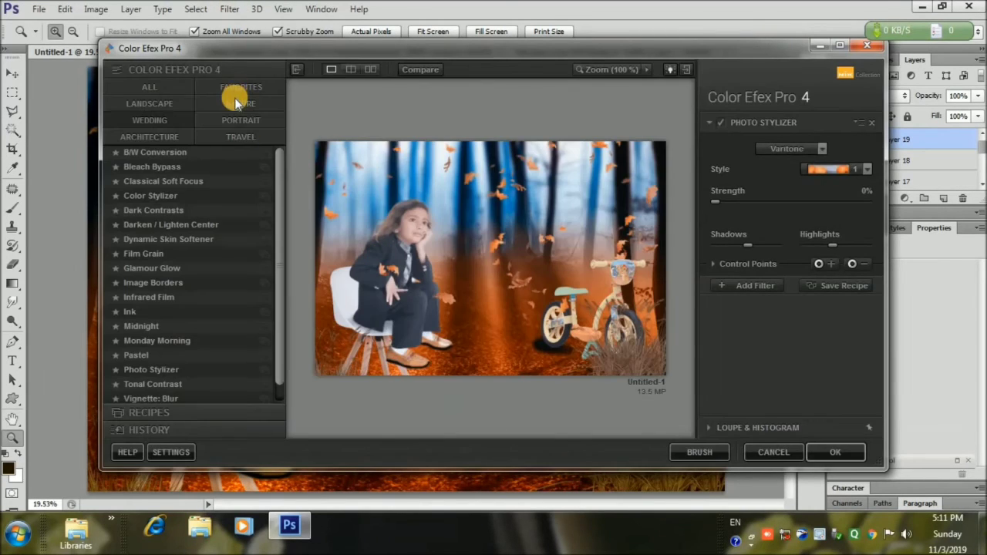
left_click(240, 103)
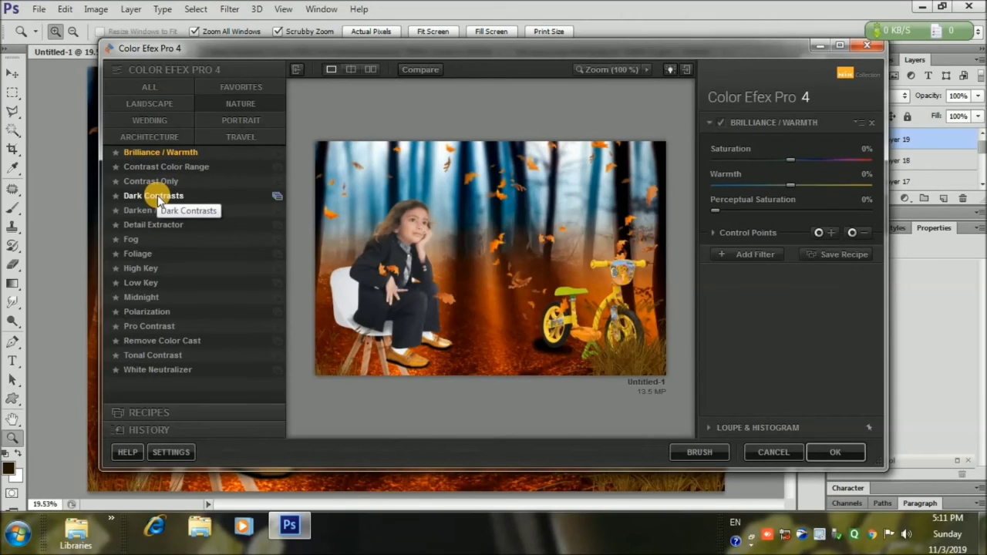
left_click(154, 180)
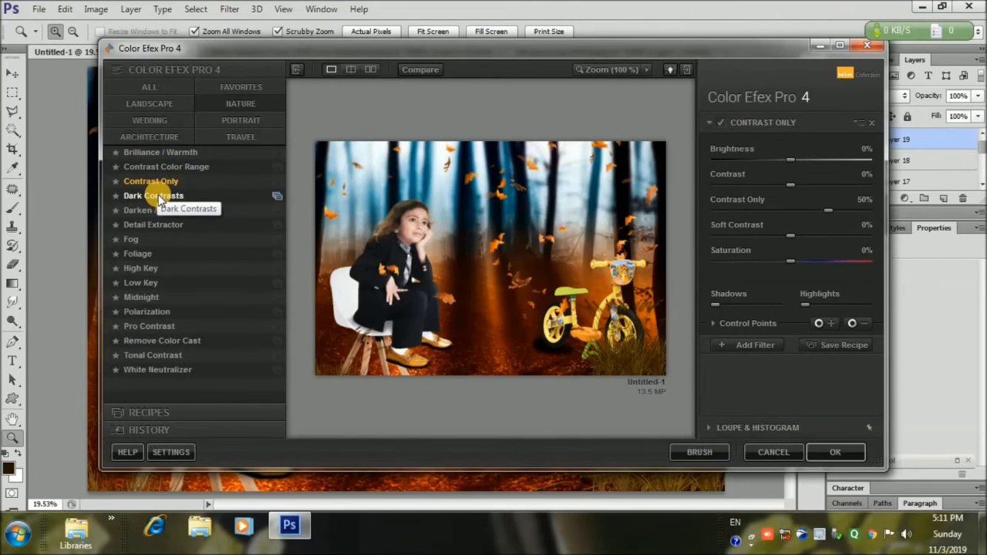
left_click(160, 197)
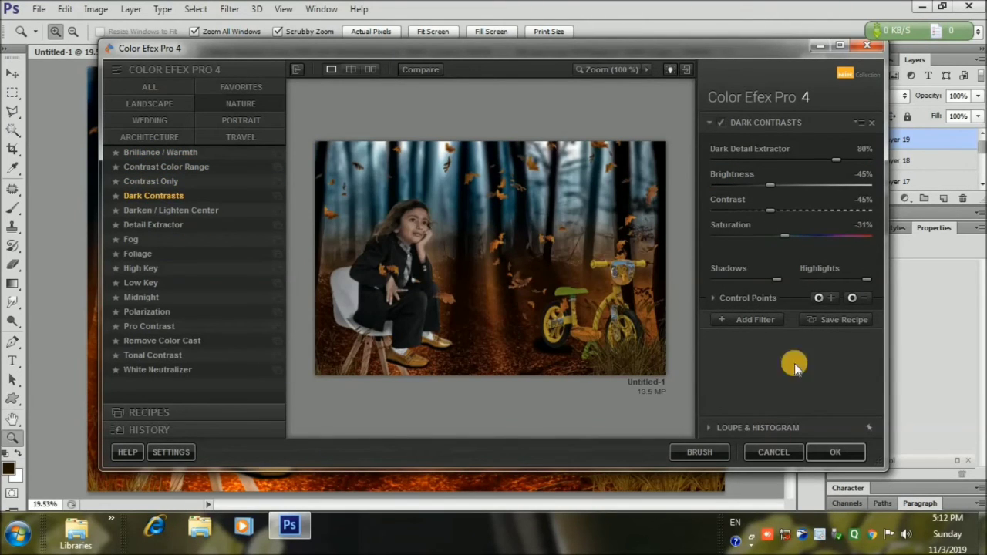
Step: Set the Dark Contrasts brightness to 0%, contrast to -13% and saturation to -8%, and apply the filter
left_click_drag(770, 186, 822, 185)
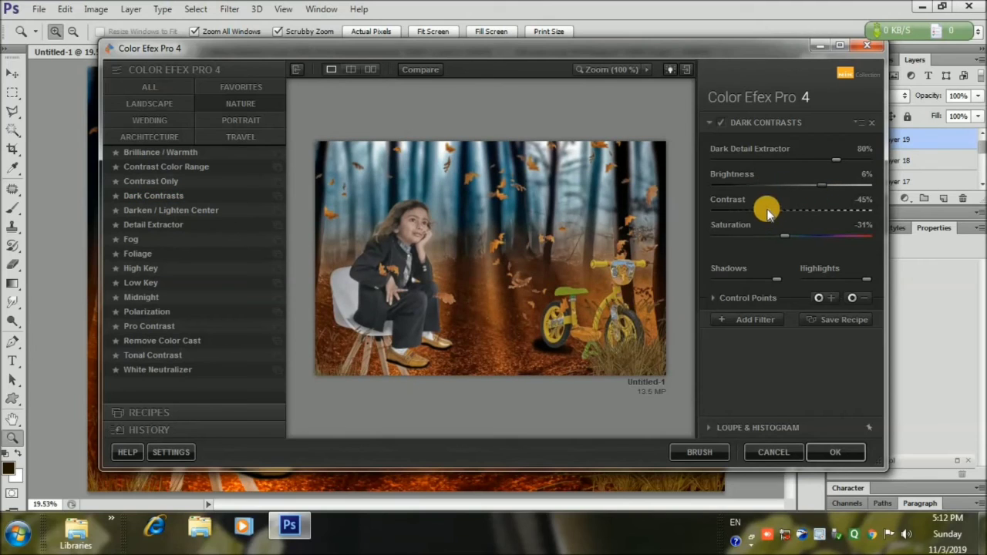
left_click_drag(768, 209, 801, 246)
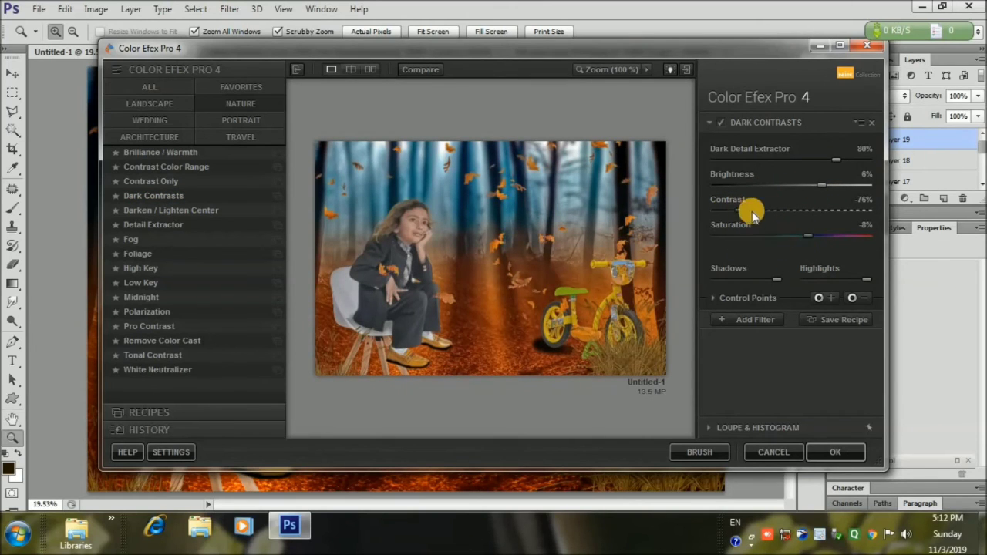
left_click_drag(748, 209, 813, 191)
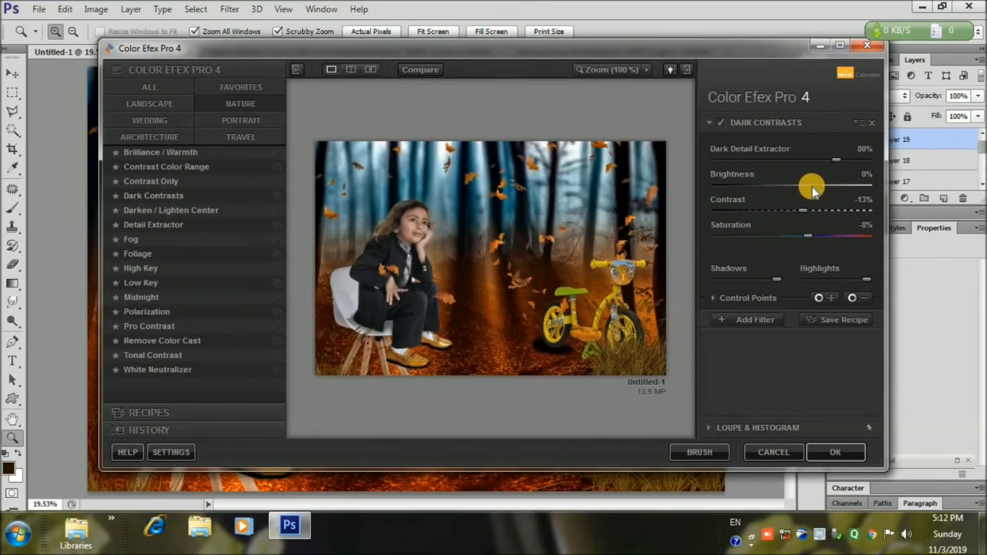
left_click(835, 451)
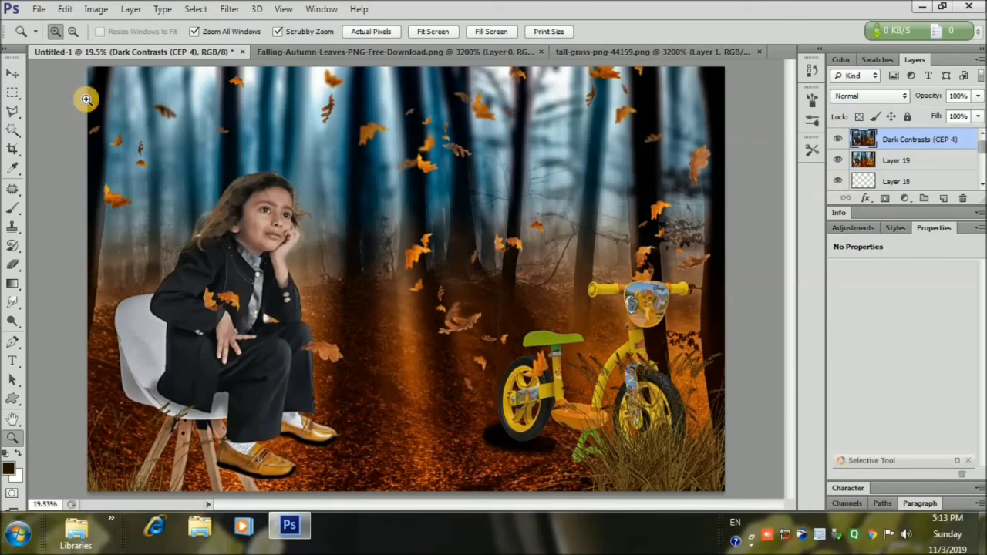
Step: Save the composition as a layered Photoshop file named "jenil leafe" in the Jenil Photo Tools folder with Maximize Compatibility on
left_click(39, 10)
left_click(89, 165)
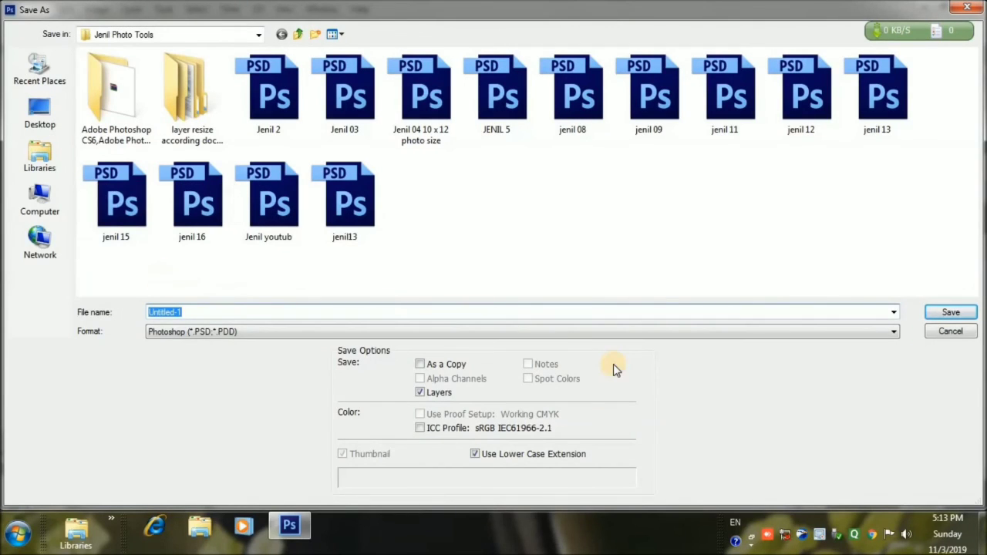
type("jenil leafe")
left_click(951, 313)
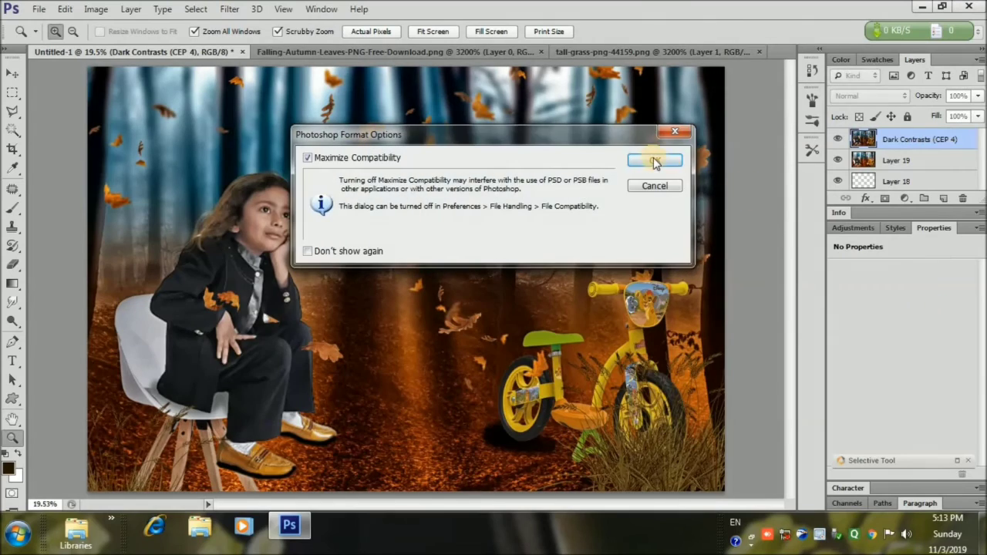
left_click(652, 159)
Step: Close the falling autumn leaves and tall grass source images without saving changes
left_click(433, 52)
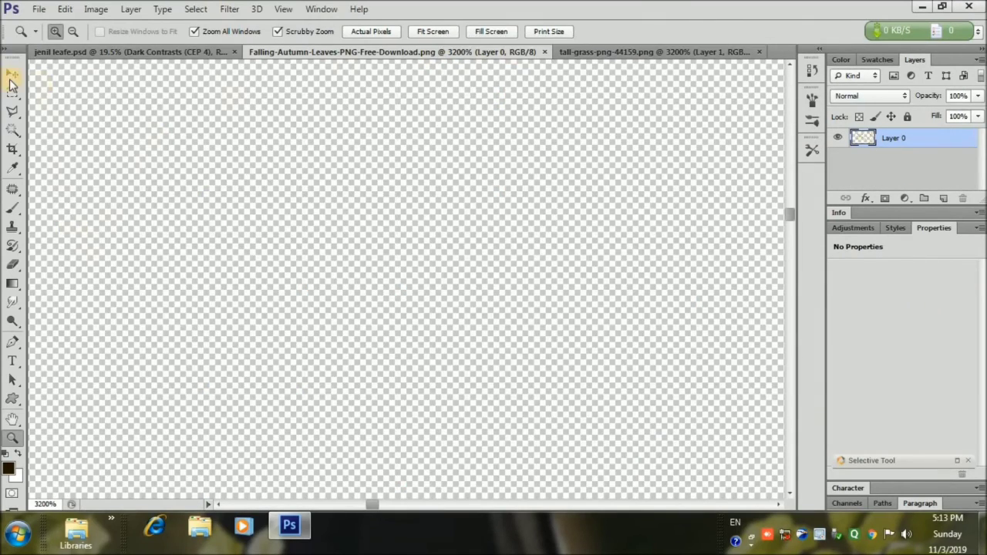
key("v")
left_click(544, 52)
left_click(475, 52)
left_click(495, 205)
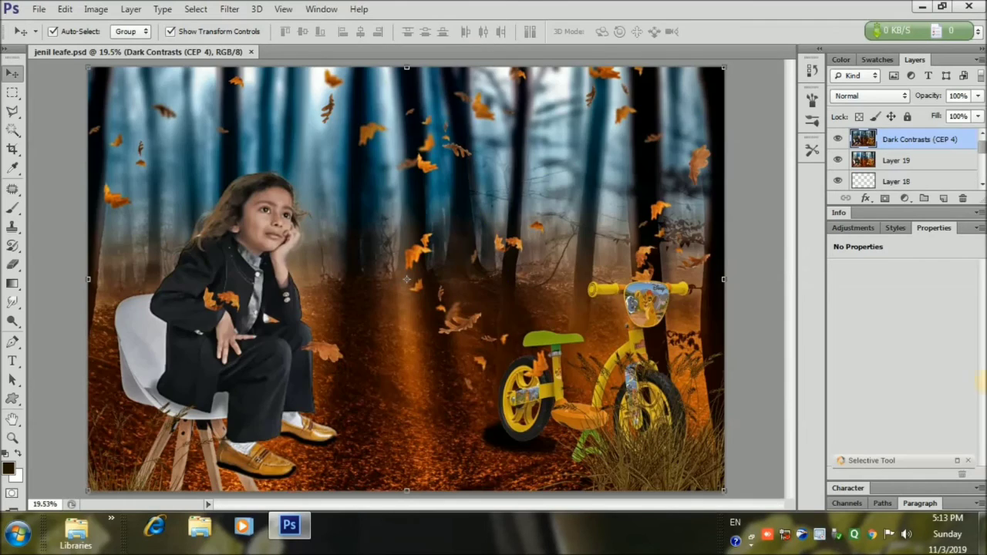
Step: Save a JPEG copy of the composition to the Desktop at quality 12 Maximum with the Baseline ("Standard") format option
left_click(39, 9)
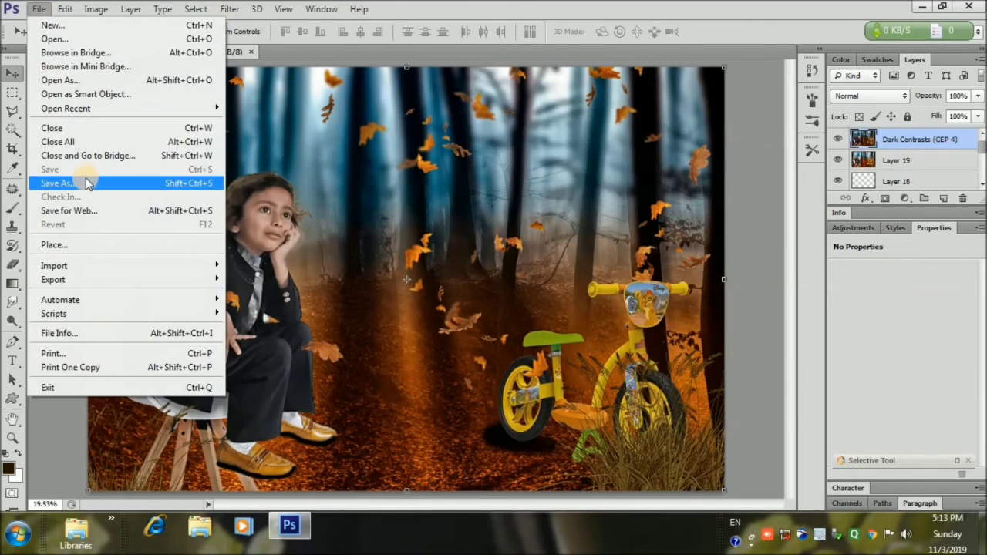
left_click(86, 187)
left_click(44, 116)
left_click(887, 331)
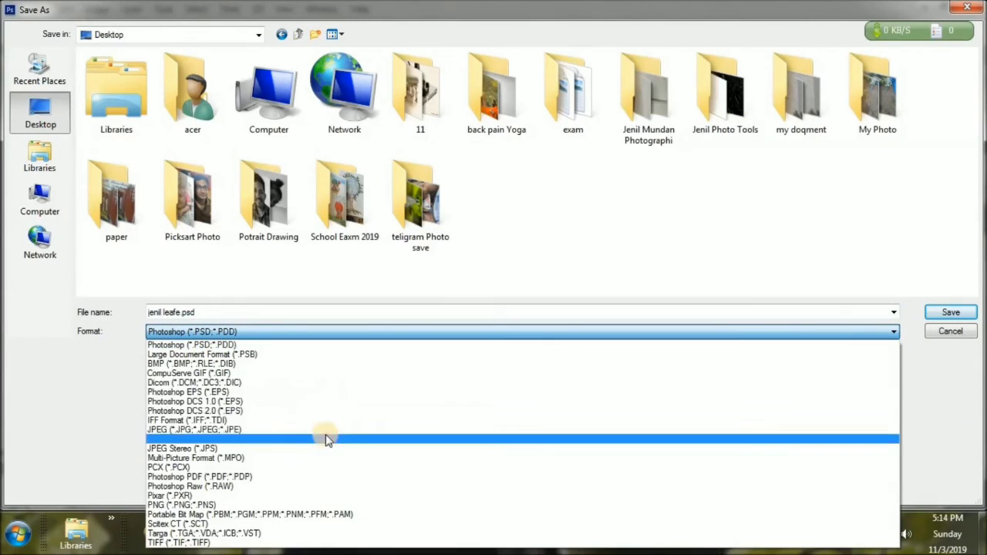
left_click(218, 429)
left_click(949, 313)
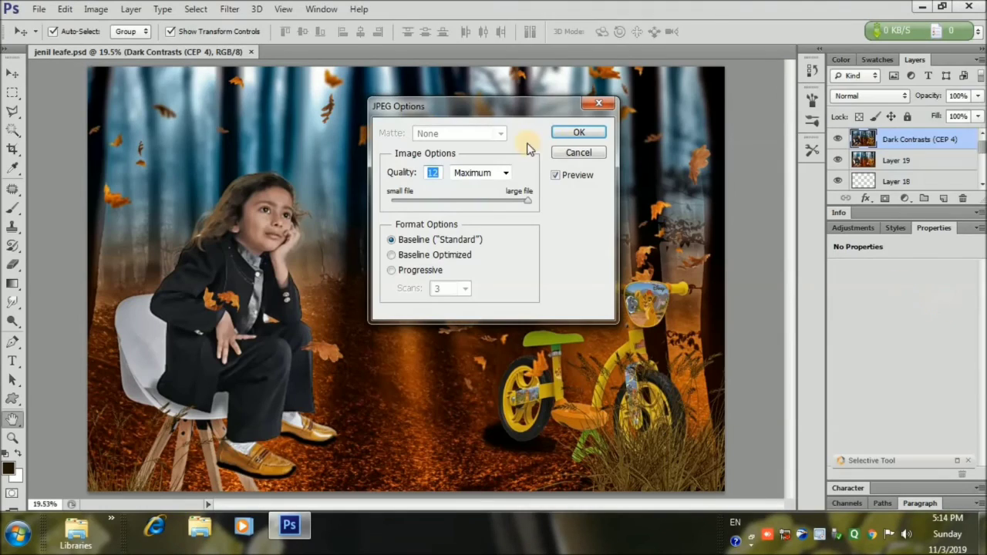
left_click(577, 133)
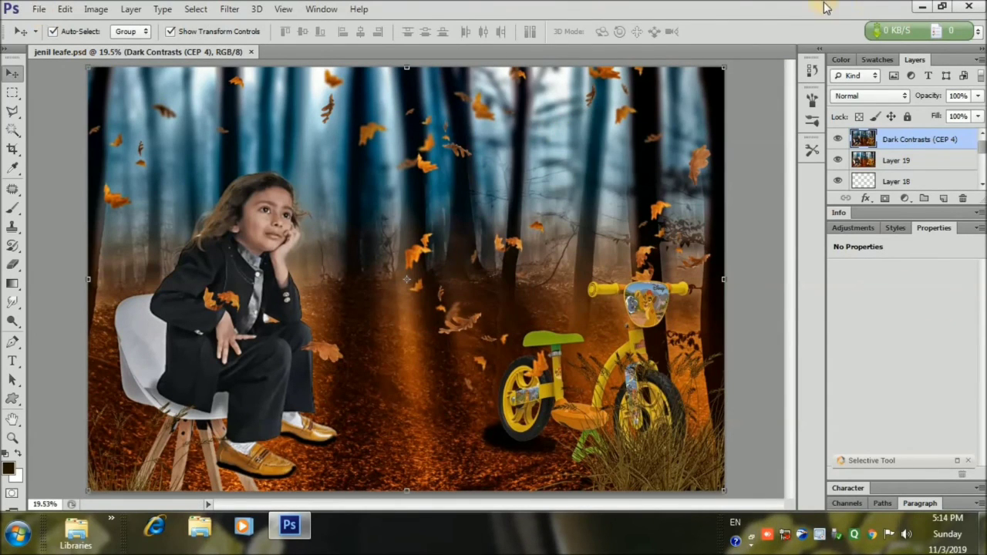